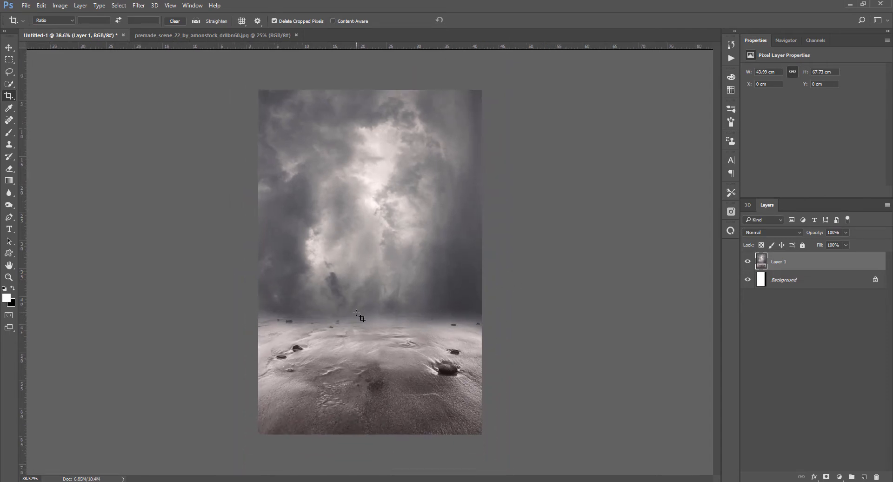
Open the image eyrin_7_by_liam_stock-d38uuy0 and unlock its Background layer
{"action": "scroll", "coordinate": [356, 313], "scroll_direction": "up", "scroll_amount": 1}
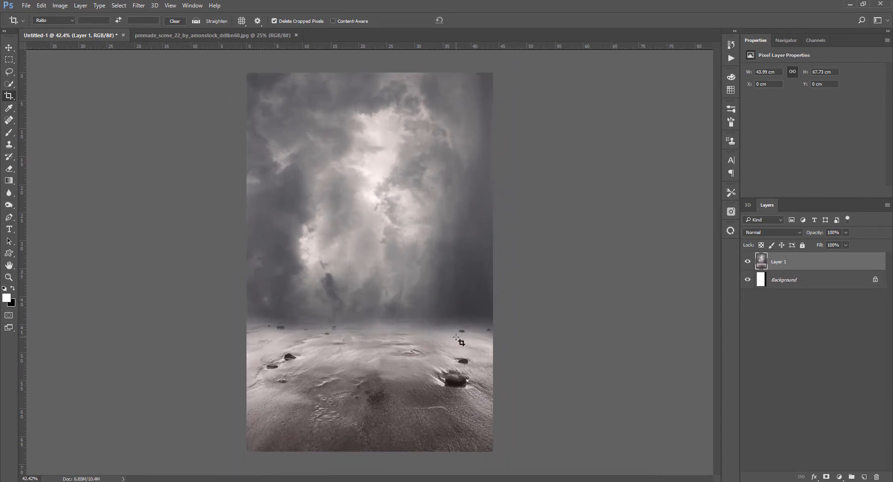
{"action": "left_click", "coordinate": [24, 7]}
{"action": "left_click", "coordinate": [28, 25]}
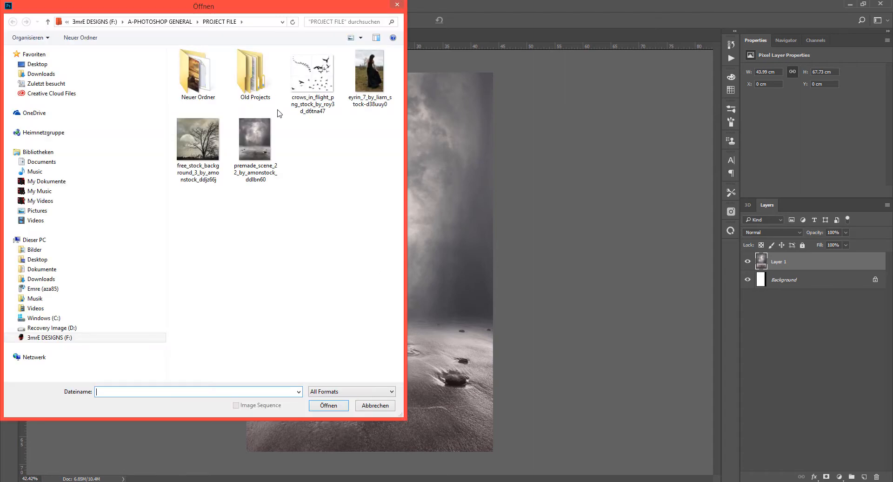
{"action": "double_click", "coordinate": [370, 84]}
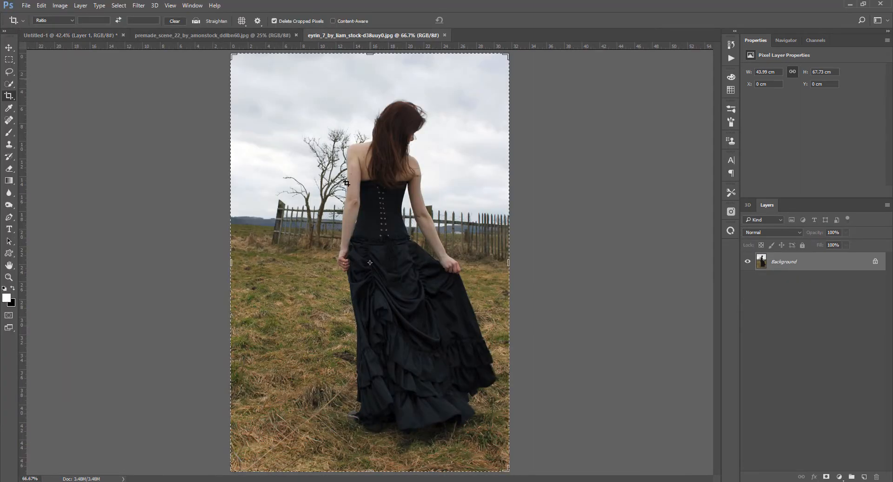
{"action": "key", "text": "v"}
{"action": "scroll", "coordinate": [581, 237], "scroll_direction": "down", "scroll_amount": 1}
{"action": "left_click", "coordinate": [875, 262]}
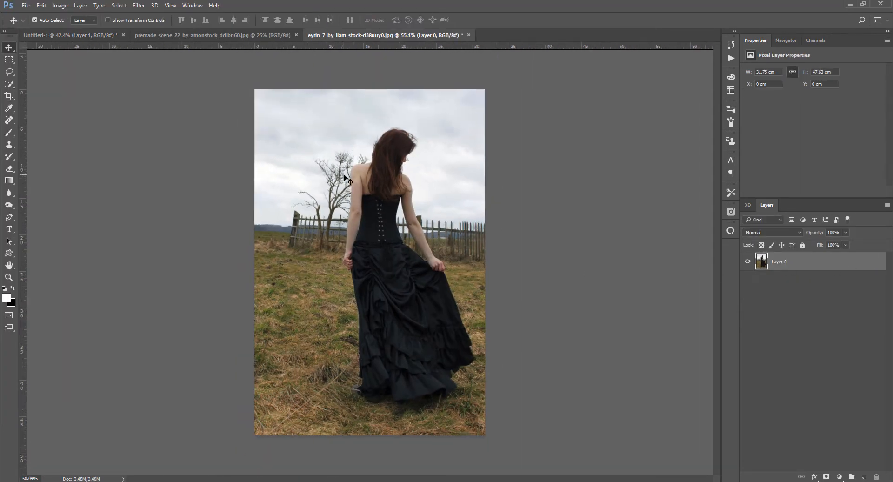
Select the woman with the Quick Selection tool, excluding the gap between her waist and right arm but keeping the arm selected
{"action": "key", "text": "ctrl+plus"}
{"action": "left_click", "coordinate": [806, 40]}
{"action": "left_click", "coordinate": [781, 92]}
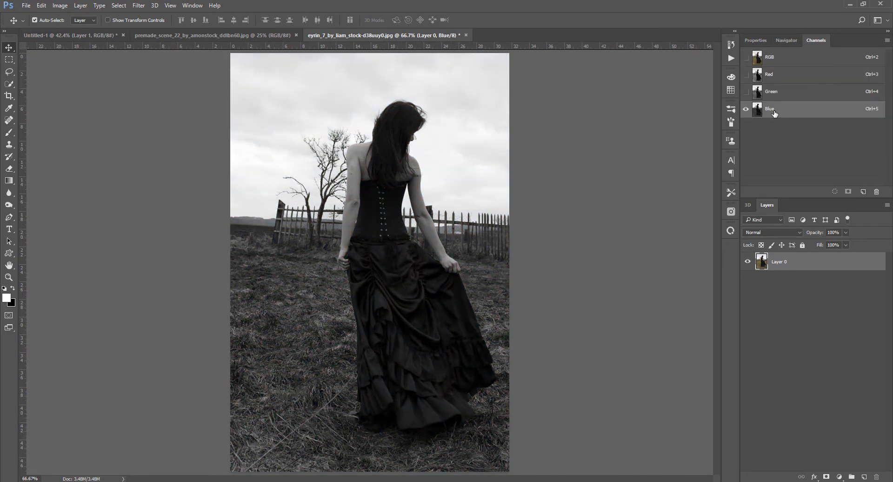
{"action": "key", "text": "ctrl+2"}
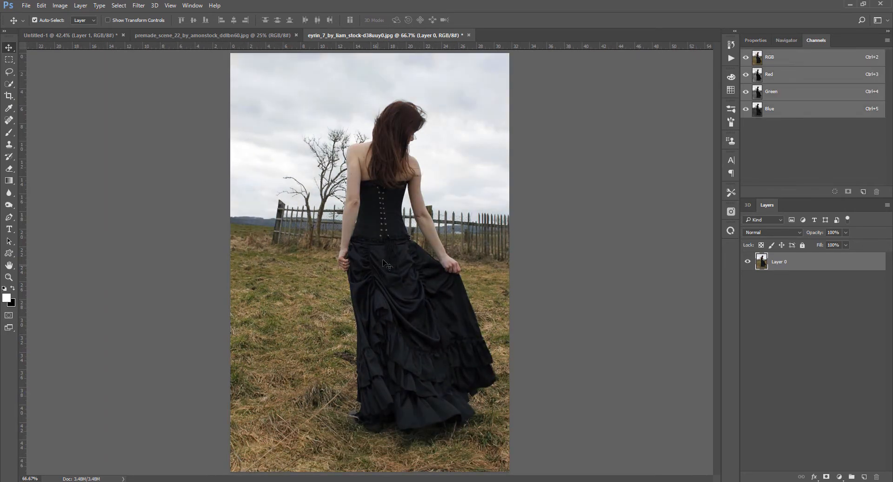
{"action": "key", "text": "w"}
{"action": "scroll", "coordinate": [392, 118], "scroll_direction": "up", "scroll_amount": 2}
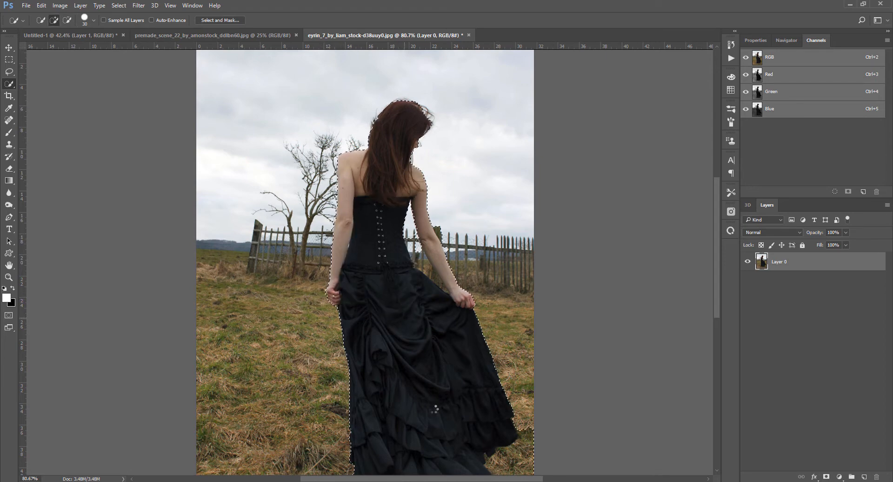
{"action": "left_click_drag", "start_coordinate": [414, 240], "coordinate": [439, 284]}
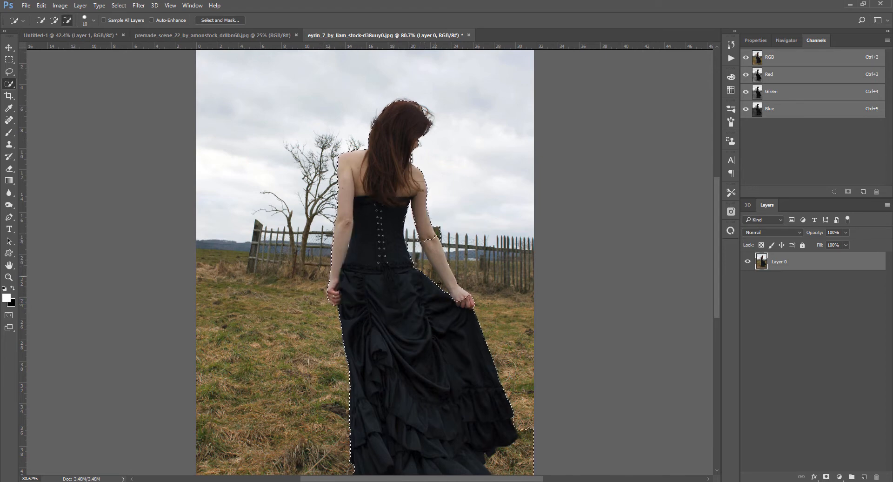
{"action": "left_click_drag", "start_coordinate": [431, 240], "coordinate": [452, 284]}
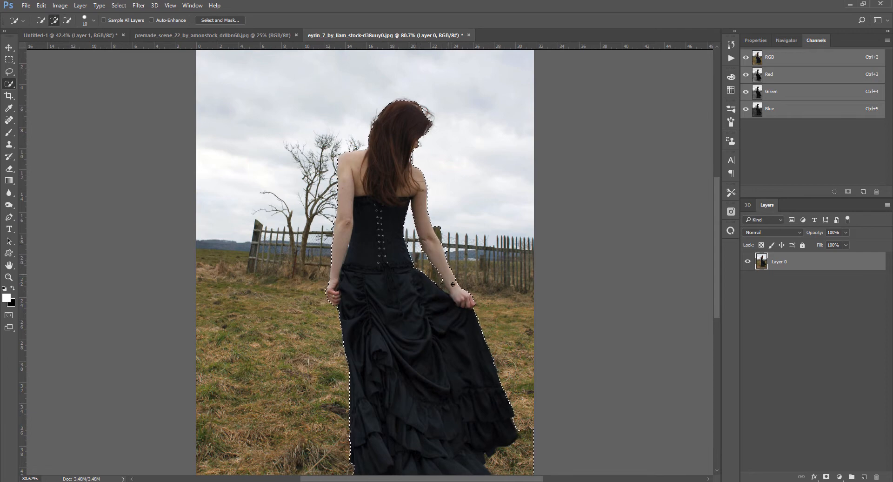
{"action": "key", "text": "alt"}
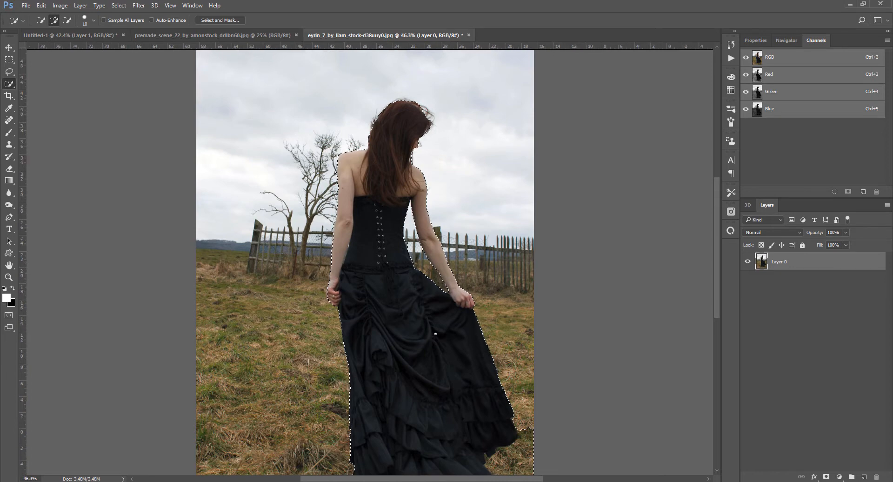
Refine the quick selection along the skirt's lower hem so the surrounding grass is excluded
{"action": "scroll", "coordinate": [419, 372], "scroll_direction": "down", "scroll_amount": 3}
{"action": "mouse_move", "coordinate": [464, 426]}
{"action": "left_mouse_down"}
{"action": "mouse_move", "coordinate": [494, 358]}
{"action": "mouse_move", "coordinate": [452, 412]}
{"action": "mouse_move", "coordinate": [437, 386]}
{"action": "left_mouse_up"}
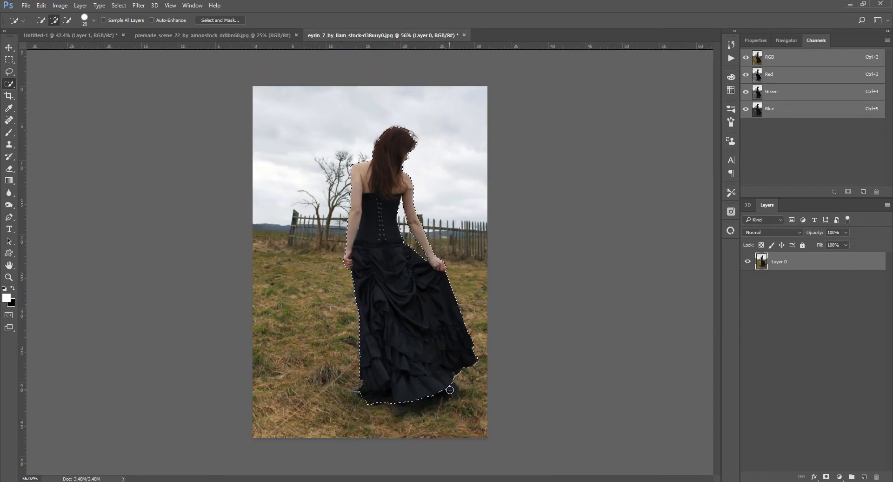
{"action": "left_click", "coordinate": [449, 388]}
{"action": "scroll", "coordinate": [386, 173], "scroll_direction": "up", "scroll_amount": 3}
{"action": "scroll", "coordinate": [389, 160], "scroll_direction": "down", "scroll_amount": 3}
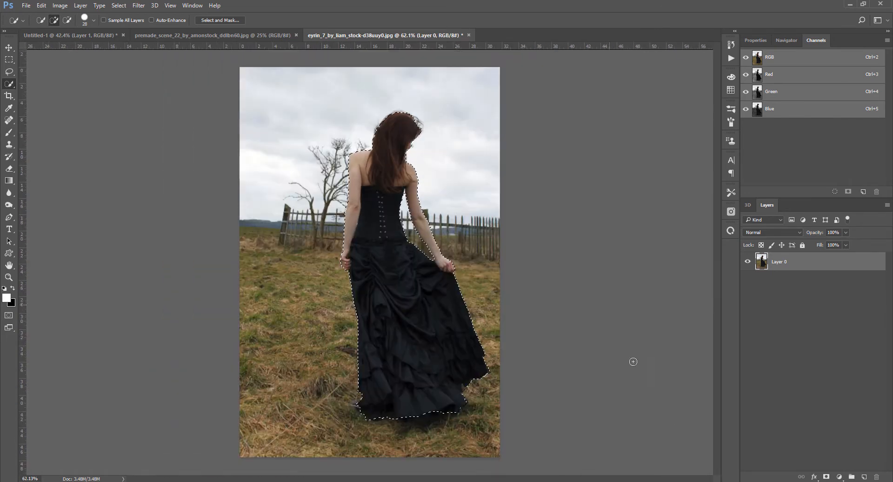
Add a layer mask from the selection to cut the woman out of her background
{"action": "left_click", "coordinate": [826, 477]}
{"action": "scroll", "coordinate": [415, 106], "scroll_direction": "up", "scroll_amount": 2}
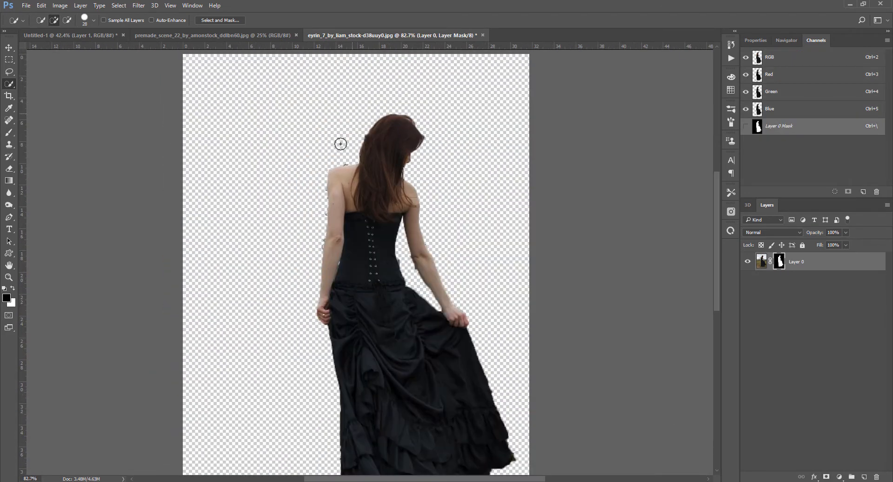
{"action": "scroll", "coordinate": [340, 143], "scroll_direction": "up", "scroll_amount": 2}
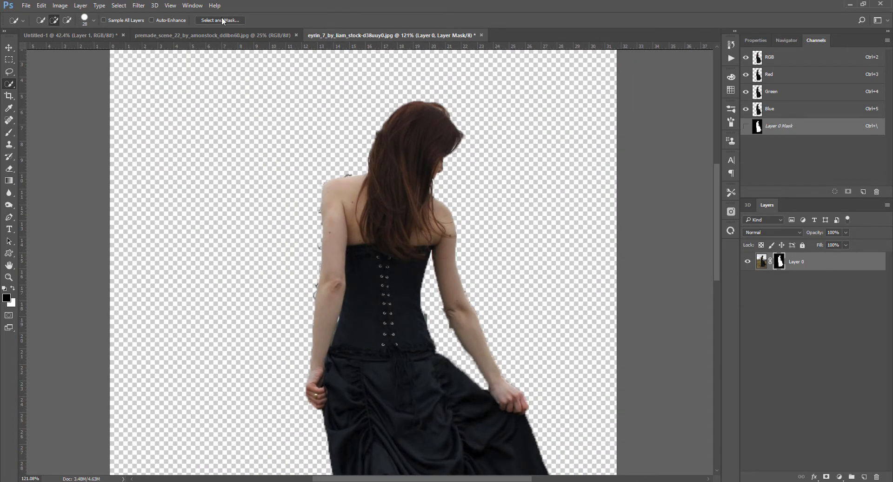
Brush off the leftover fringes along the woman's arms in Select and Mask, undoing the last two strokes
{"action": "left_click", "coordinate": [220, 20]}
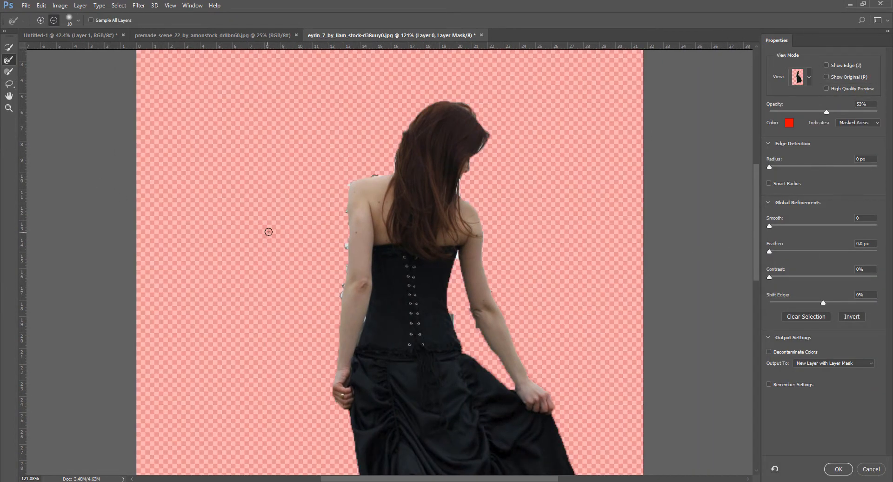
{"action": "left_click_drag", "start_coordinate": [268, 232], "coordinate": [265, 229]}
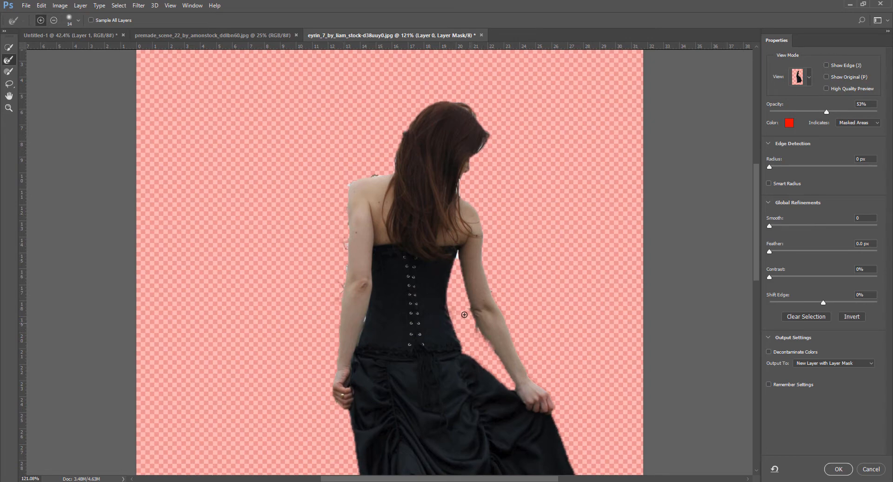
{"action": "key", "text": "ctrl+alt+z"}
{"action": "key", "text": "ctrl+alt+z"}
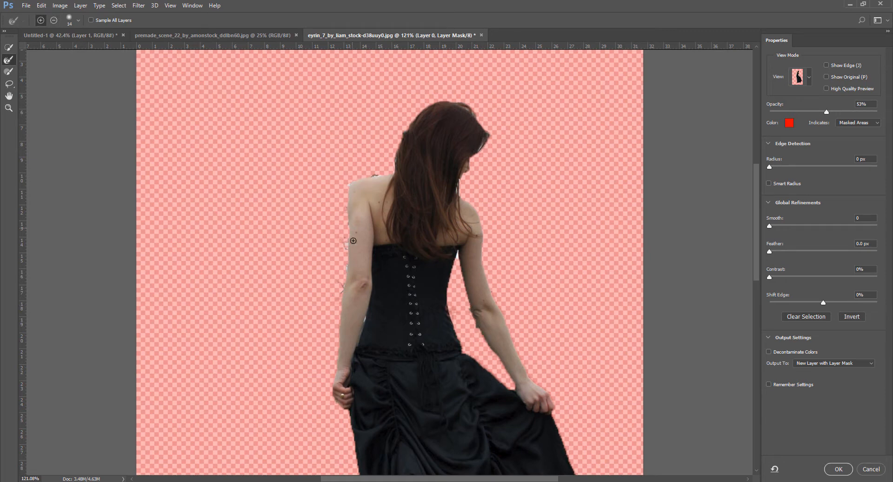
Set Smooth 32, Feather 0.5 px, Contrast 8% and Shift Edge about -45%, outputting to a new layer with layer mask
{"action": "left_click", "coordinate": [769, 226]}
{"action": "left_click_drag", "start_coordinate": [794, 254], "coordinate": [777, 275]}
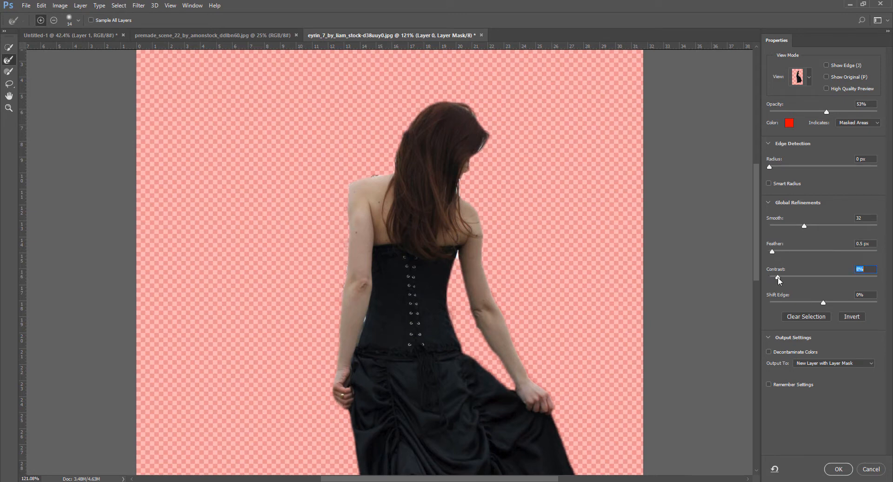
{"action": "left_click_drag", "start_coordinate": [822, 300], "coordinate": [799, 299]}
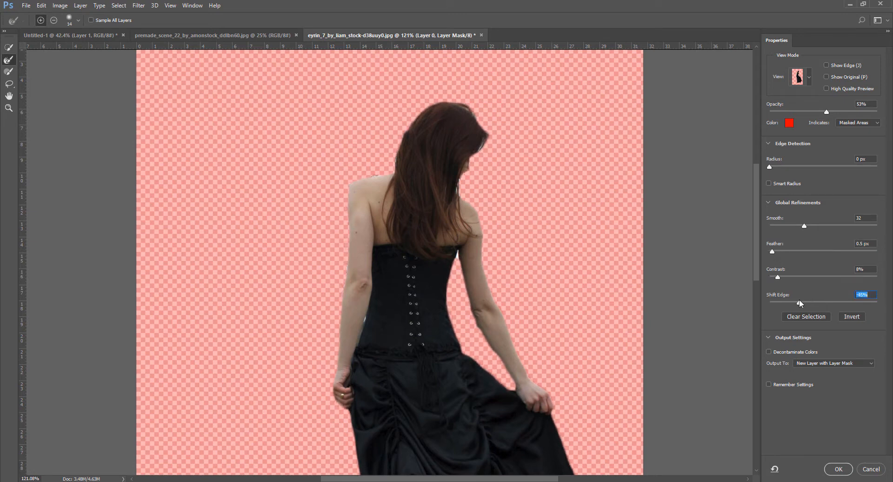
{"action": "left_click", "coordinate": [839, 469]}
Move the cut-out woman into the Untitled-1 document, standing on the ground left of the scene's centre
{"action": "key", "text": "v"}
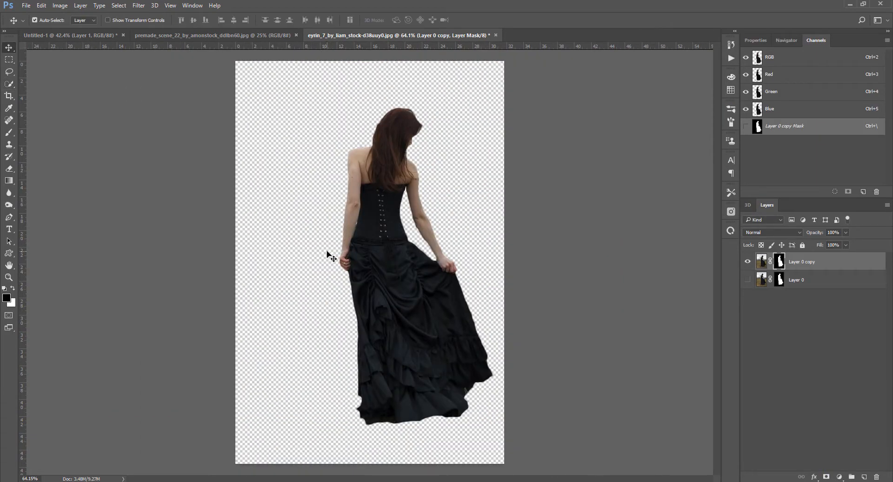
{"action": "scroll", "coordinate": [310, 253], "scroll_direction": "down", "scroll_amount": 1}
{"action": "left_click_drag", "start_coordinate": [332, 256], "coordinate": [320, 236]}
{"action": "scroll", "coordinate": [376, 274], "scroll_direction": "down", "scroll_amount": 1}
{"action": "scroll", "coordinate": [376, 274], "scroll_direction": "up", "scroll_amount": 1}
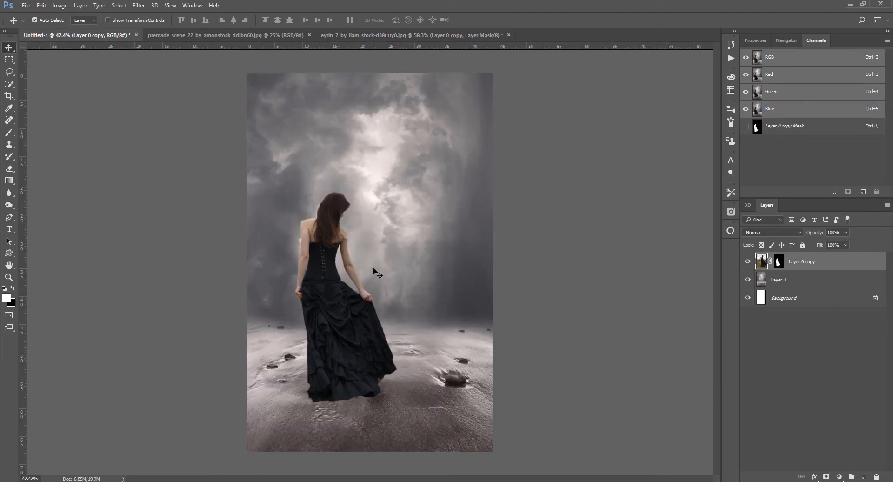
Extend the canvas beyond the scene's right edge with the Crop tool
{"action": "left_click", "coordinate": [837, 304]}
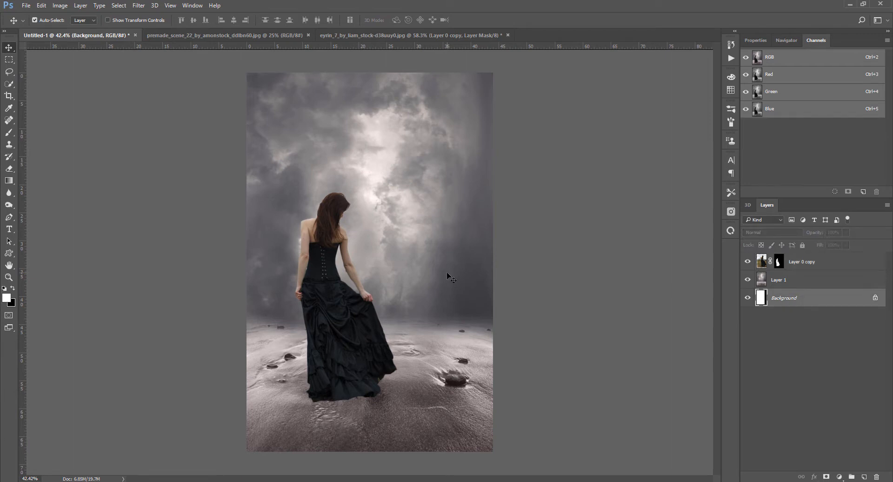
{"action": "key", "text": "c"}
{"action": "left_click_drag", "start_coordinate": [494, 260], "coordinate": [522, 267]}
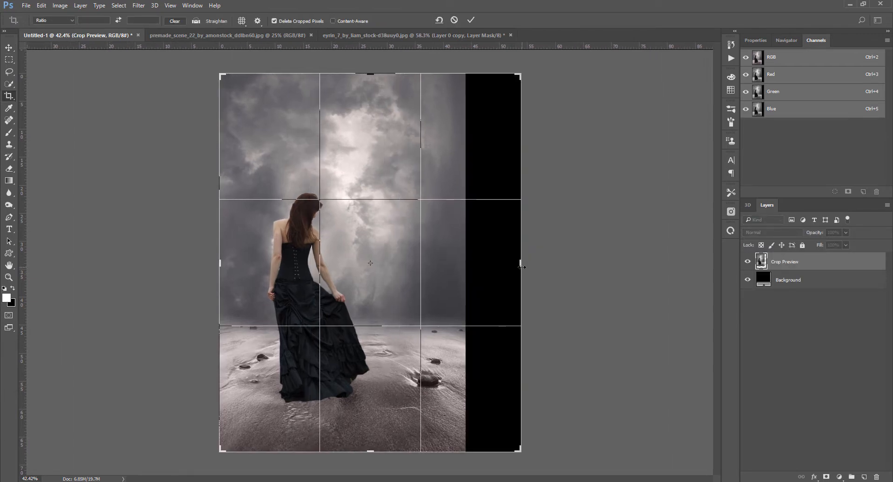
{"action": "key", "text": "Return"}
{"action": "key", "text": "v"}
Try to stretch the scene on Layer 1 across the widened canvas, and undo the transform
{"action": "left_click", "coordinate": [434, 252], "text": "ctrl"}
{"action": "key", "text": "ctrl+t"}
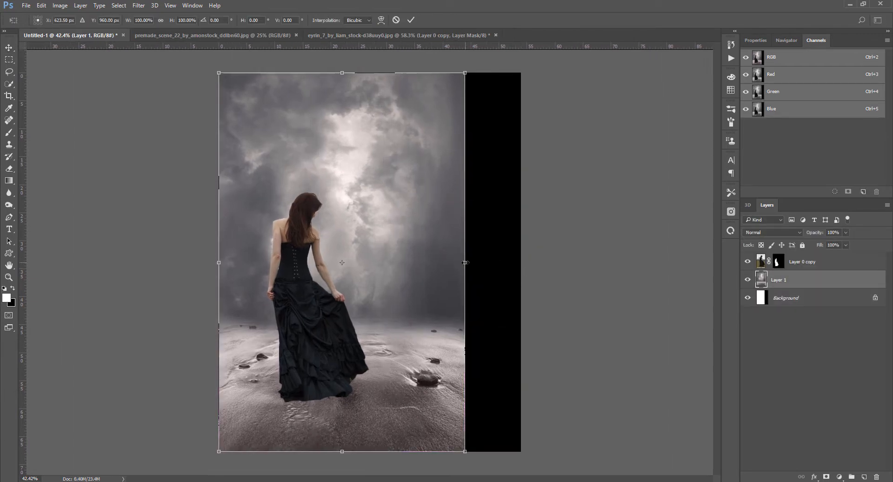
{"action": "left_click_drag", "start_coordinate": [464, 262], "coordinate": [521, 281]}
{"action": "key", "text": "Return"}
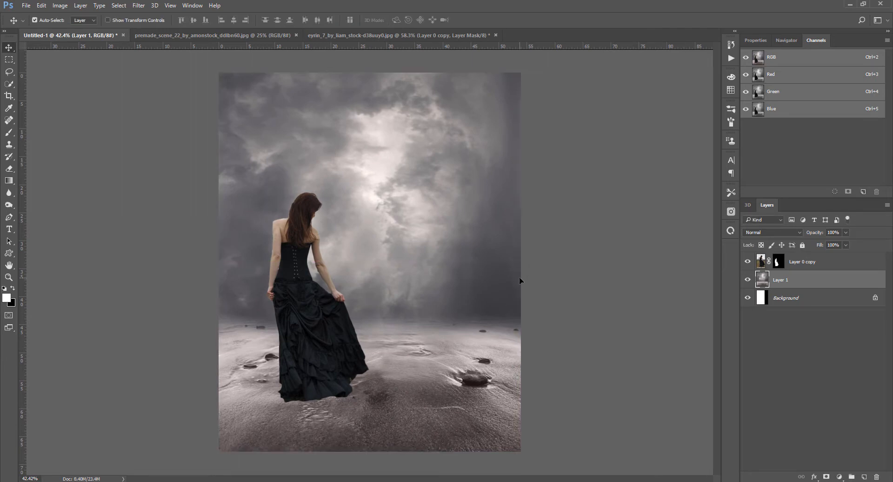
{"action": "key", "text": "ctrl+z"}
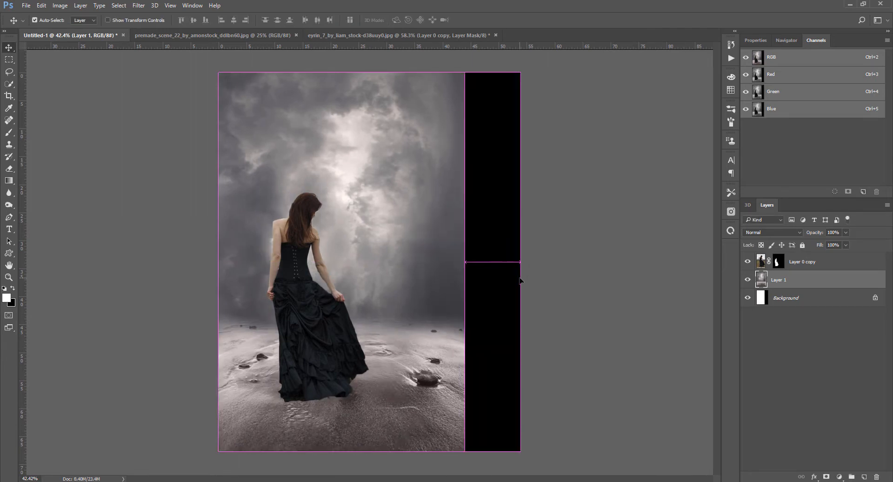
Crop the canvas back to the scene's right edge
{"action": "key", "text": "c"}
{"action": "left_click_drag", "start_coordinate": [521, 263], "coordinate": [492, 266]}
{"action": "key", "text": "Return"}
{"action": "key", "text": "v"}
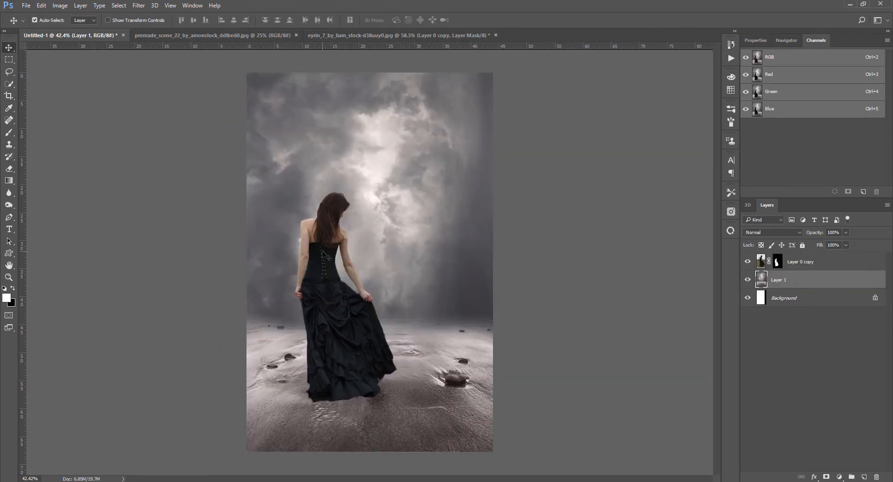
Scale the woman to about 87.83% and place her with the layer's left edge aligned to the canvas
{"action": "left_click_drag", "start_coordinate": [325, 256], "coordinate": [315, 251]}
{"action": "key", "text": "ctrl+t"}
{"action": "mouse_move", "coordinate": [243, 163]}
{"action": "left_mouse_down"}
{"action": "mouse_move", "coordinate": [235, 141]}
{"action": "mouse_move", "coordinate": [245, 172]}
{"action": "left_mouse_up"}
{"action": "left_click_drag", "start_coordinate": [297, 231], "coordinate": [319, 253]}
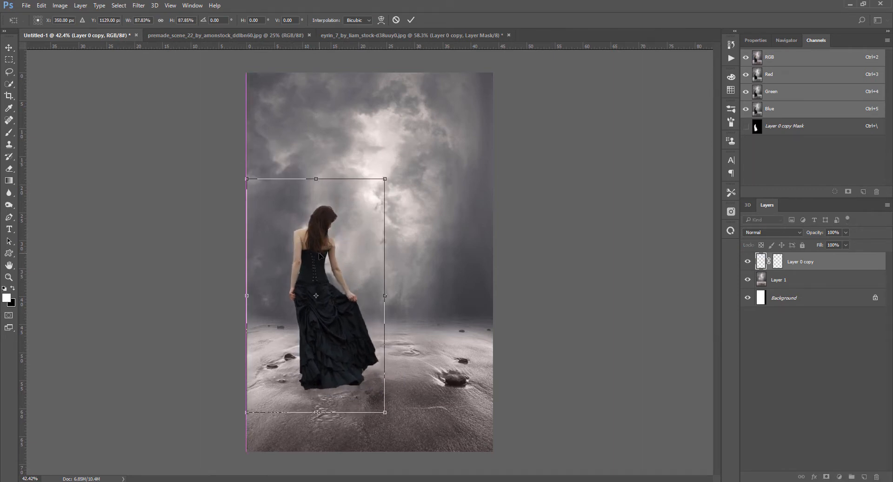
{"action": "key", "text": "Return"}
Add a Brightness/Contrast adjustment clipped to the woman's layer with Brightness -91 and Contrast 24
{"action": "scroll", "coordinate": [319, 298], "scroll_direction": "up", "scroll_amount": 2}
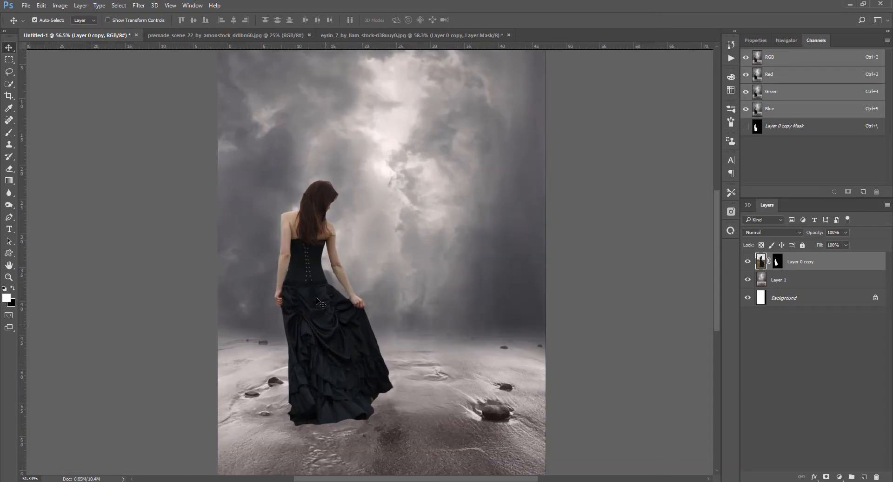
{"action": "scroll", "coordinate": [319, 299], "scroll_direction": "down", "scroll_amount": 1}
{"action": "left_click", "coordinate": [839, 478]}
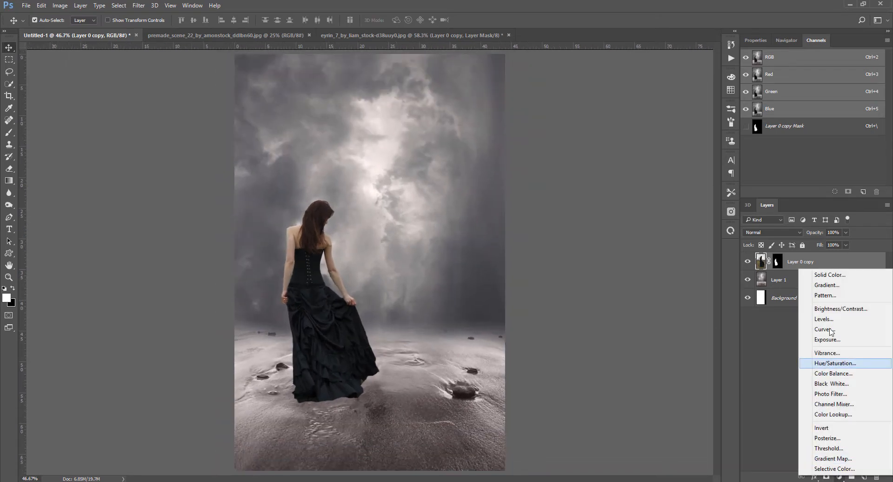
{"action": "left_click", "coordinate": [819, 310]}
{"action": "left_click", "coordinate": [820, 192]}
{"action": "left_click_drag", "start_coordinate": [812, 93], "coordinate": [773, 101]}
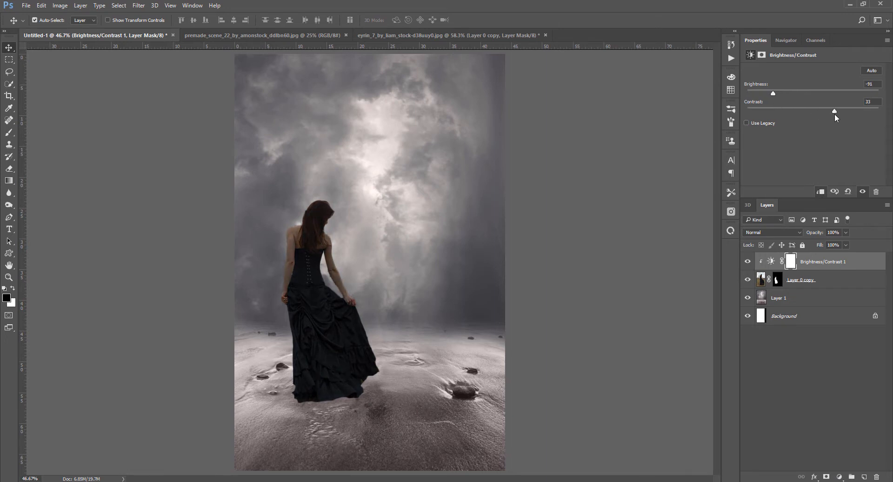
{"action": "scroll", "coordinate": [401, 279], "scroll_direction": "down", "scroll_amount": 2}
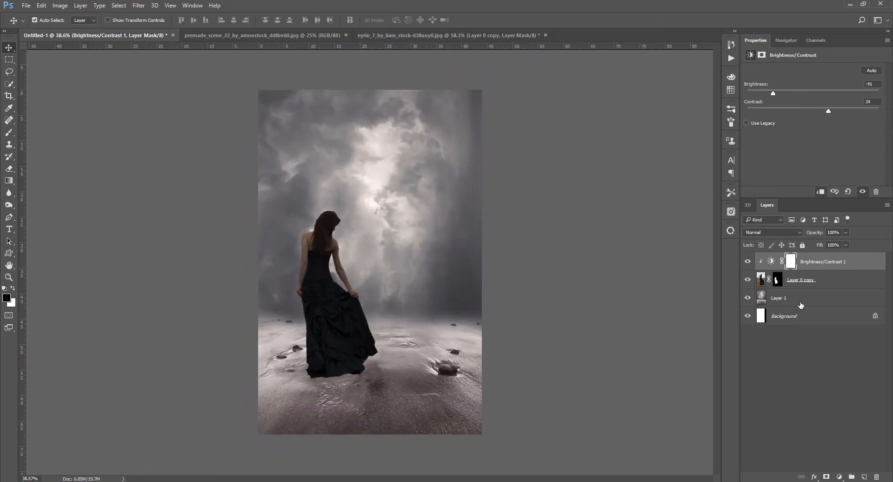
{"action": "left_click", "coordinate": [815, 271]}
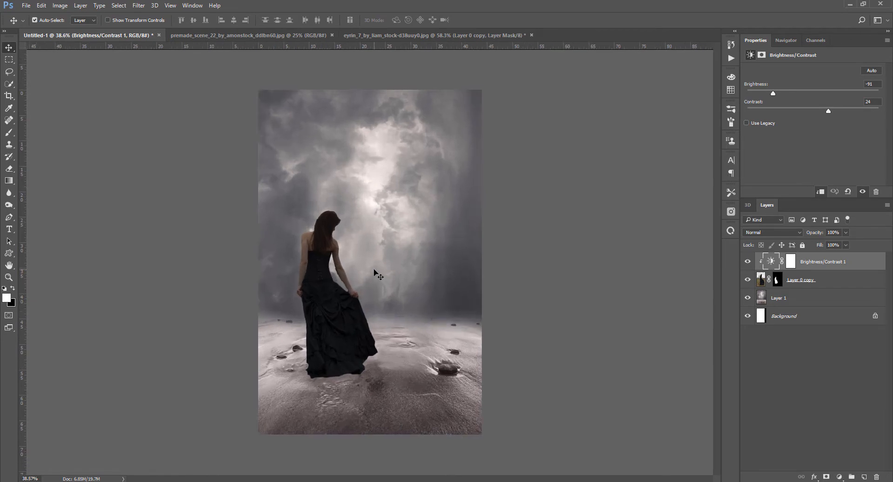
Open the image file crows_in_flight_png_stock_by_roy3d_d6tna47
{"action": "scroll", "coordinate": [375, 274], "scroll_direction": "up", "scroll_amount": 1}
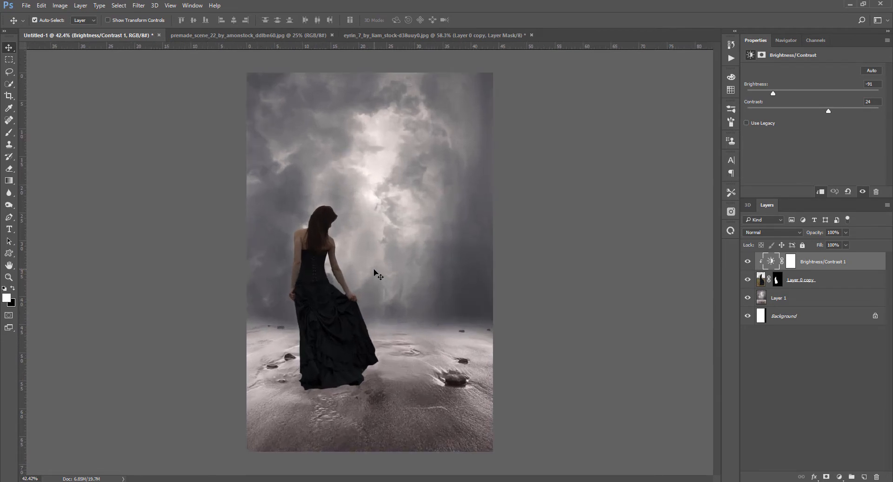
{"action": "left_click", "coordinate": [26, 5]}
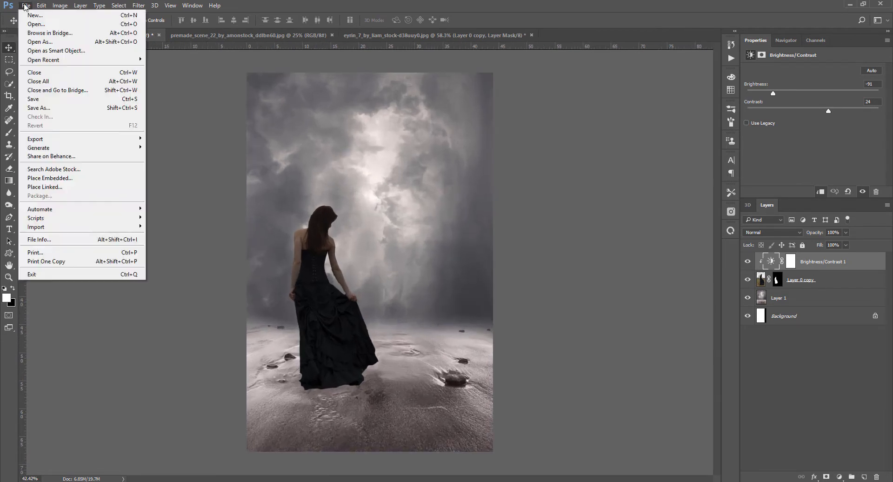
{"action": "left_click", "coordinate": [32, 22]}
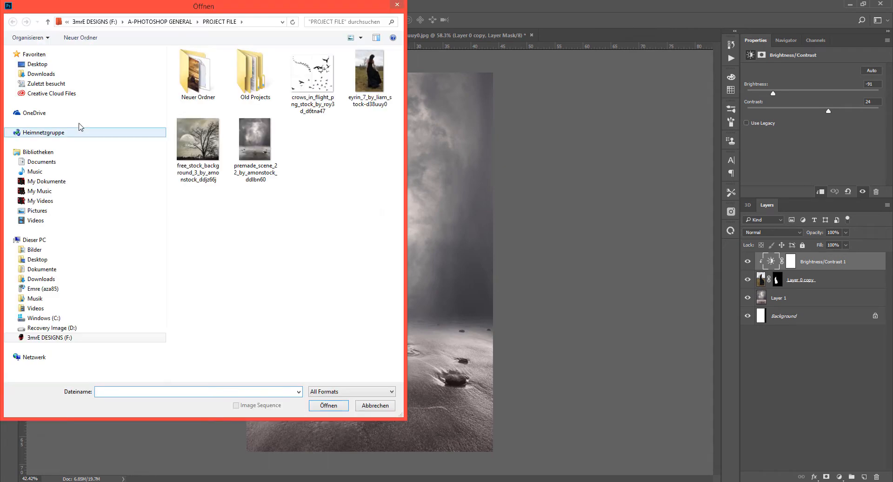
{"action": "left_click", "coordinate": [313, 84]}
{"action": "left_click", "coordinate": [329, 405]}
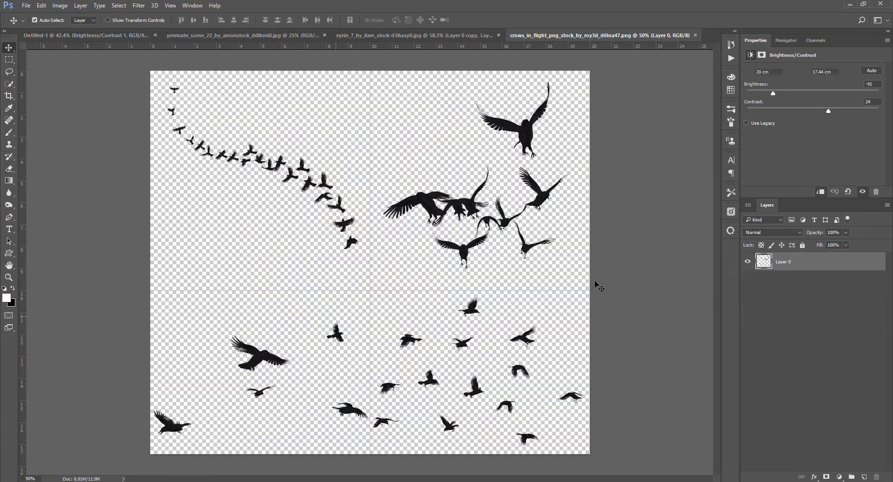
Copy the crows in the lower-right quarter and those in the lower-left quarter of Layer 0 onto two separate layers
{"action": "key", "text": "m"}
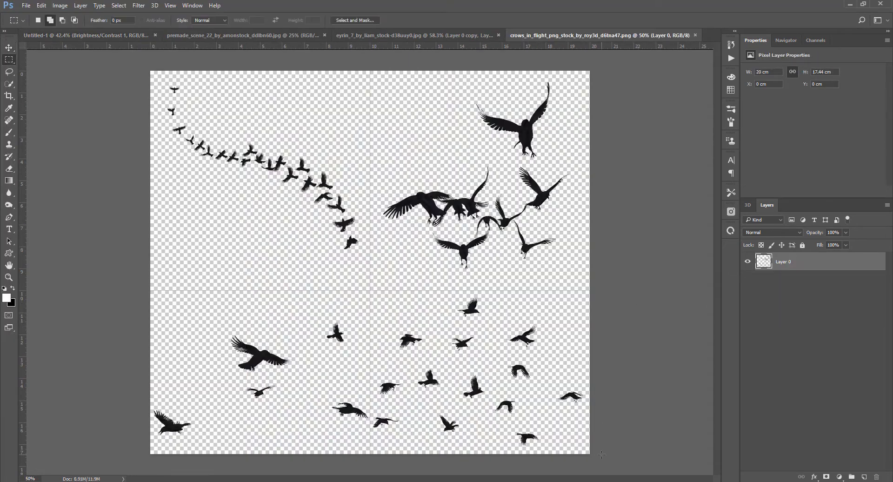
{"action": "left_click_drag", "start_coordinate": [601, 455], "coordinate": [373, 292]}
{"action": "key", "text": "ctrl+j"}
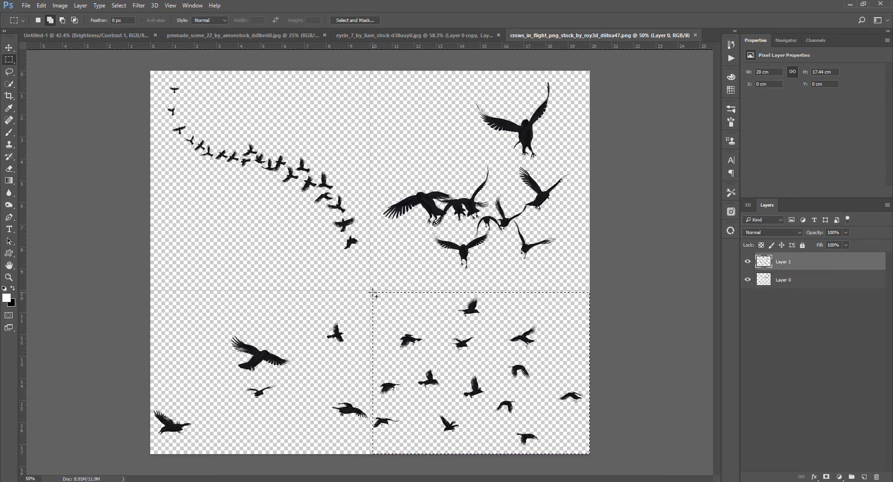
{"action": "left_click", "coordinate": [781, 281]}
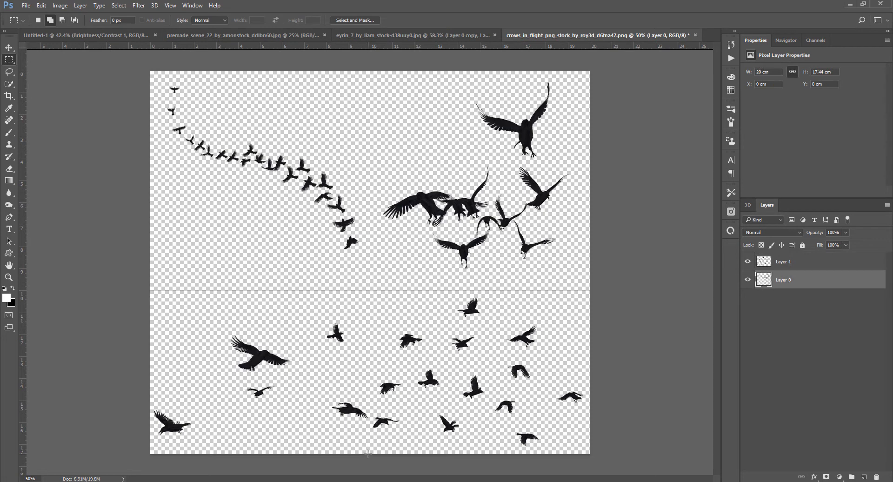
{"action": "left_click_drag", "start_coordinate": [367, 453], "coordinate": [143, 320]}
{"action": "key", "text": "ctrl+j"}
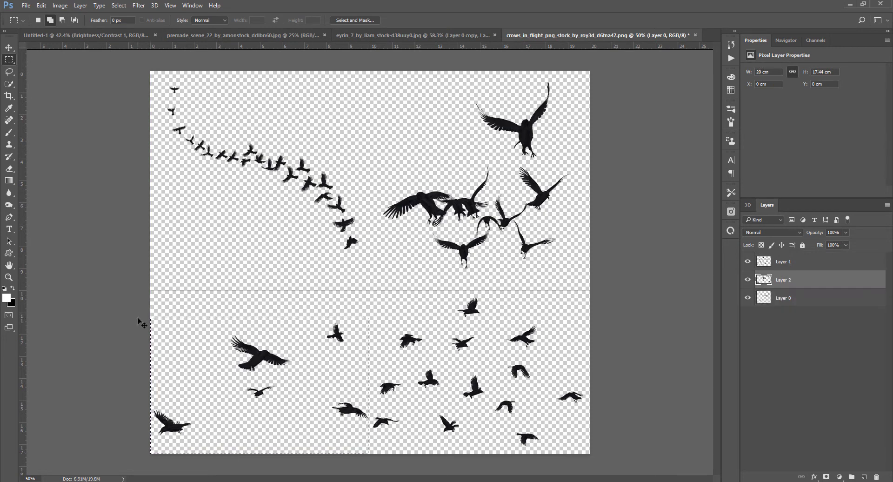
Hide both copied crow layers and copy the upper-right crow group of Layer 0 onto a new layer
{"action": "left_click", "coordinate": [747, 280]}
{"action": "left_click", "coordinate": [748, 261]}
{"action": "left_click", "coordinate": [775, 304]}
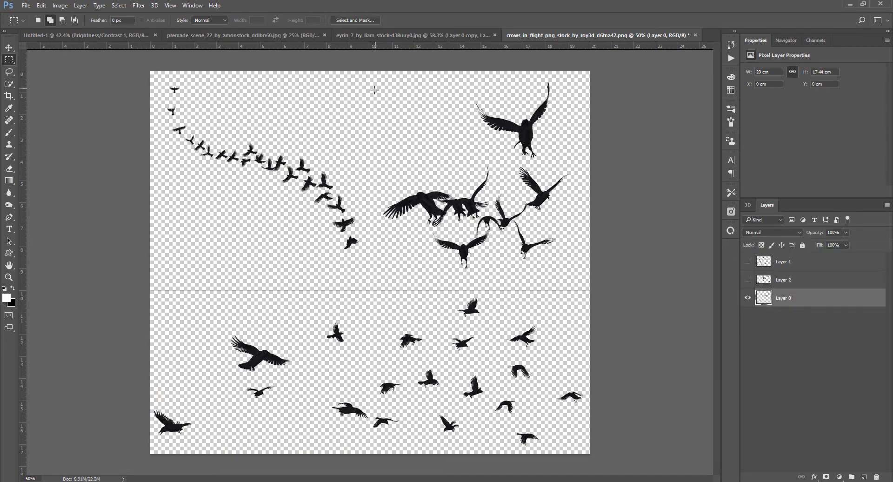
{"action": "left_click_drag", "start_coordinate": [599, 281], "coordinate": [378, 73]}
{"action": "key", "text": "ctrl+j"}
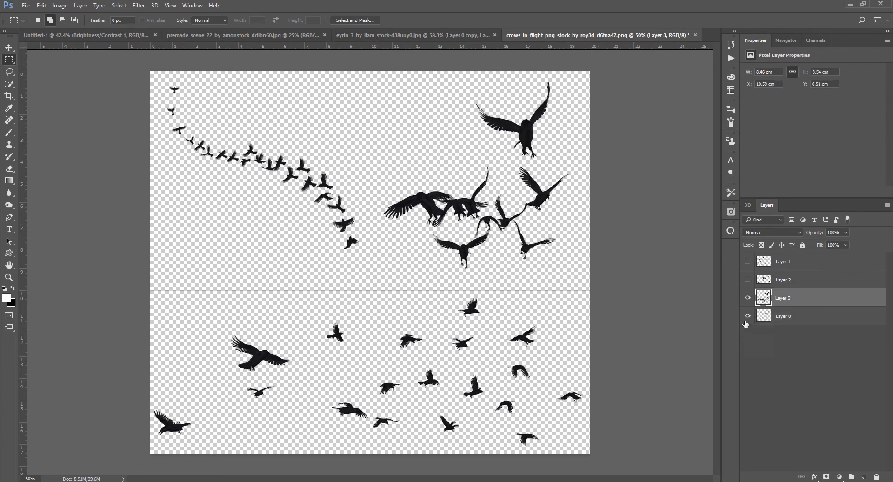
Hide the original crow sheet on Layer 0 and show the hidden crow layers, Layer 1 and Layer 2
{"action": "left_click", "coordinate": [748, 316]}
{"action": "key", "text": "v"}
{"action": "left_click", "coordinate": [747, 261]}
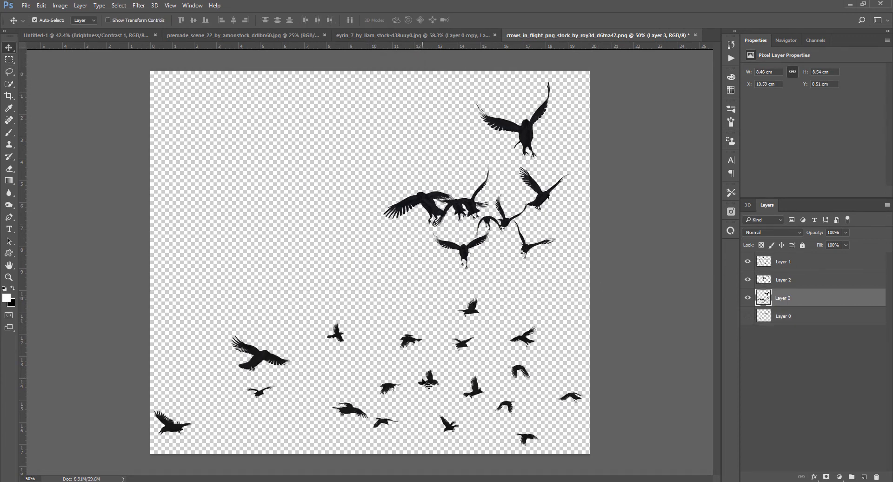
Return to the Untitled-1 document and set up the Brush tool with a splatter-shaped tip of about 206 px
{"action": "left_click", "coordinate": [84, 35]}
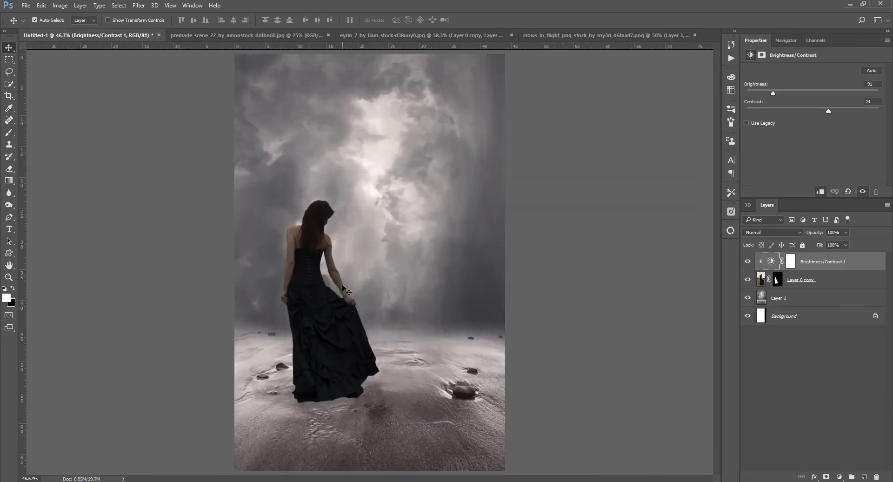
{"action": "key", "text": "b"}
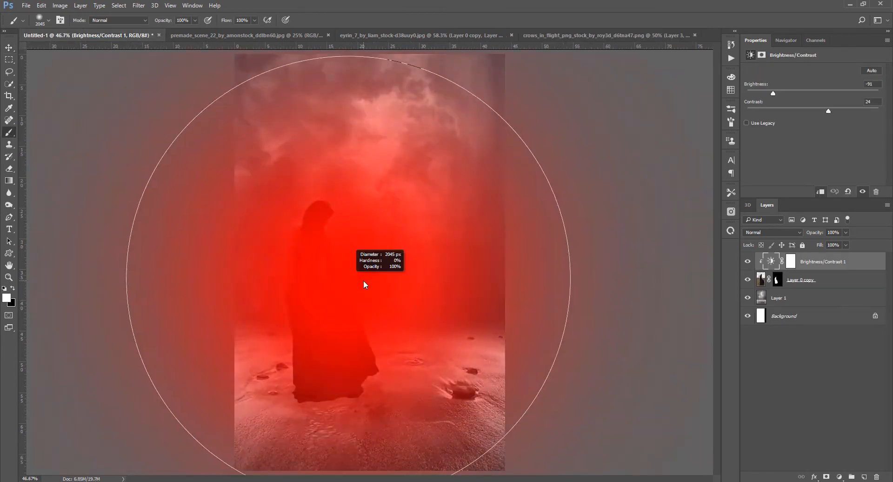
{"action": "left_click_drag", "start_coordinate": [336, 276], "coordinate": [345, 276]}
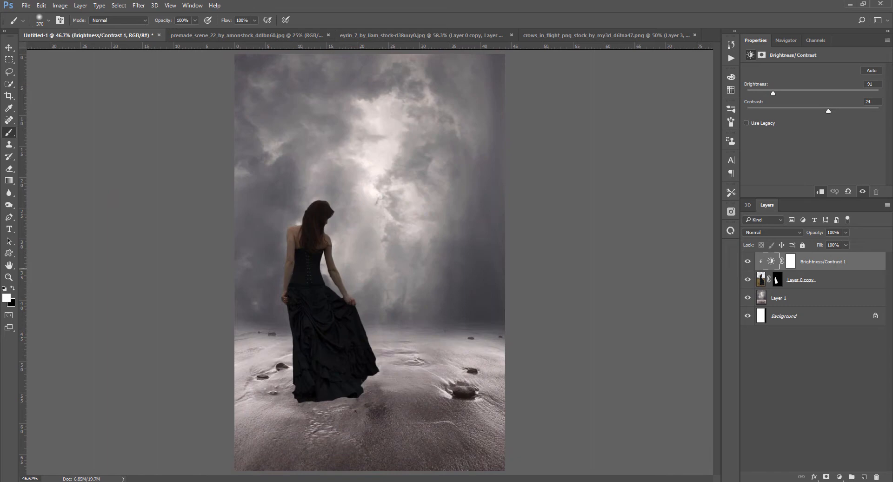
{"action": "left_click", "coordinate": [792, 266]}
{"action": "key", "text": "x"}
{"action": "right_click", "coordinate": [459, 329]}
{"action": "mouse_move", "coordinate": [705, 255]}
{"action": "left_mouse_down"}
{"action": "mouse_move", "coordinate": [712, 277]}
{"action": "mouse_move", "coordinate": [709, 268]}
{"action": "mouse_move", "coordinate": [703, 302]}
{"action": "left_mouse_up"}
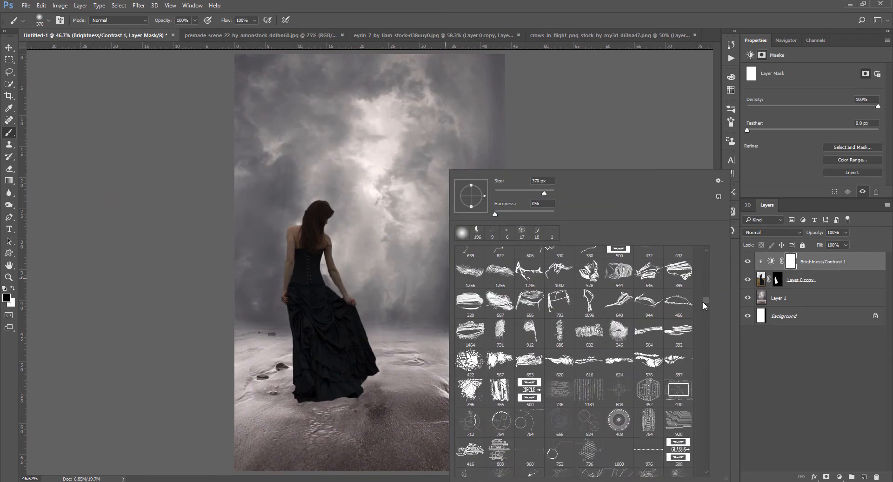
{"action": "left_click_drag", "start_coordinate": [362, 174], "coordinate": [335, 186]}
{"action": "scroll", "coordinate": [371, 367], "scroll_direction": "up", "scroll_amount": 4}
{"action": "left_click_drag", "start_coordinate": [371, 366], "coordinate": [397, 366]}
Duplicate the woman's layer, Layer 0 copy, and hide the original
{"action": "left_click", "coordinate": [793, 278]}
{"action": "key", "text": "ctrl+j"}
{"action": "left_click", "coordinate": [747, 297]}
{"action": "left_click", "coordinate": [396, 355]}
{"action": "left_click", "coordinate": [384, 333]}
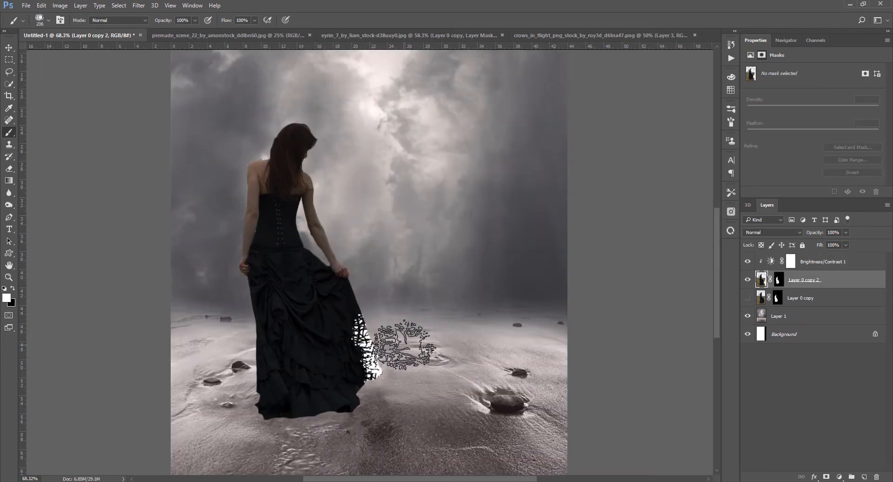
{"action": "key", "text": "ctrl+alt+z"}
{"action": "key", "text": "ctrl+alt+z"}
{"action": "key", "text": "ctrl+alt+z"}
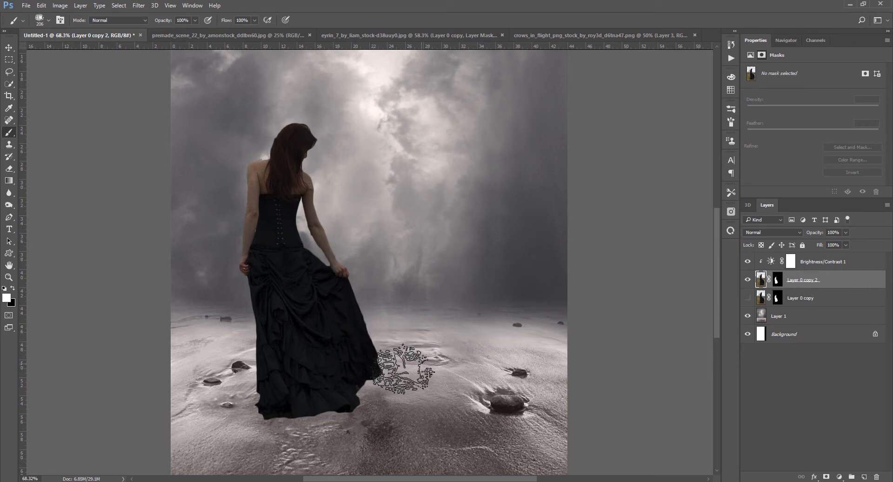
On the duplicate's layer mask, paint black splatter dabs along the skirt's lower outer edge, undoing the excess dabs
{"action": "left_click", "coordinate": [777, 279]}
{"action": "key", "text": "x"}
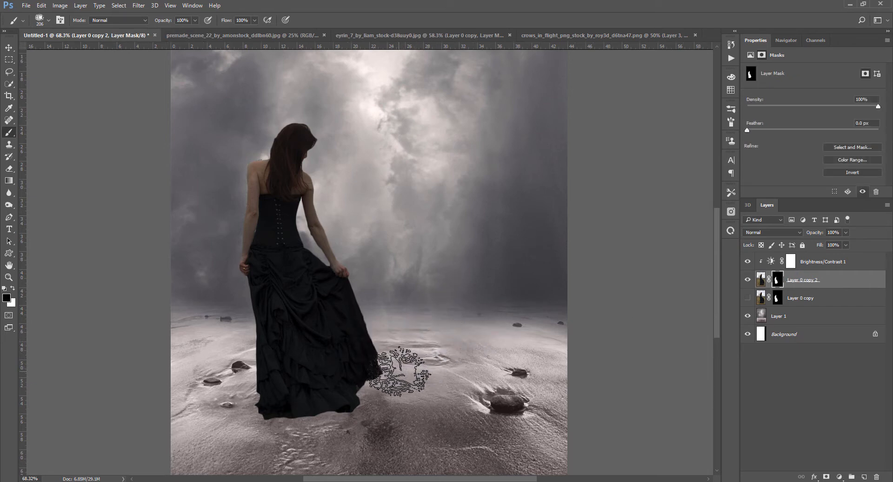
{"action": "left_click", "coordinate": [348, 338]}
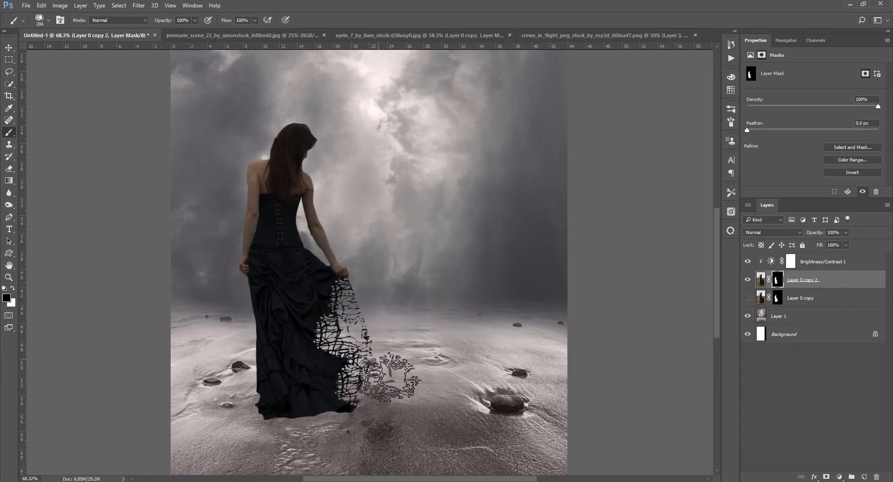
{"action": "key", "text": "ctrl+alt+z"}
{"action": "key", "text": "ctrl+alt+z"}
{"action": "key", "text": "ctrl+alt+z"}
{"action": "left_click", "coordinate": [351, 351]}
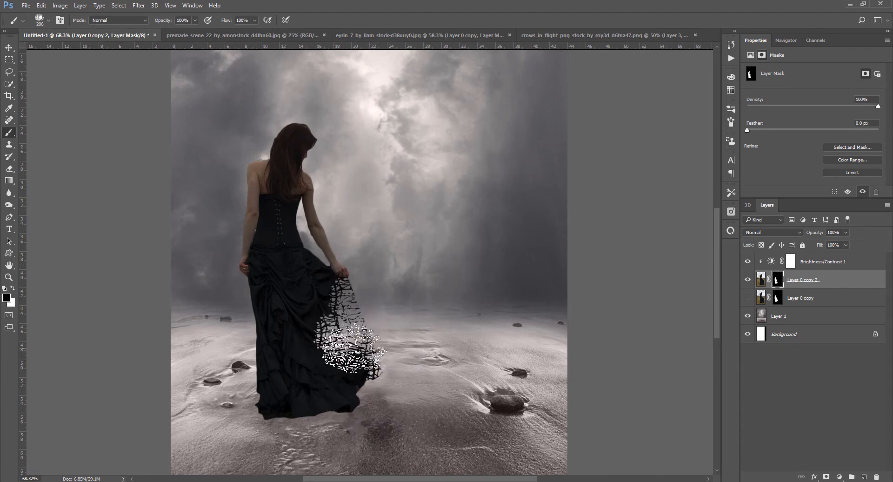
{"action": "key", "text": "ctrl+alt+z"}
{"action": "key", "text": "ctrl+alt+z"}
{"action": "key", "text": "ctrl+alt+z"}
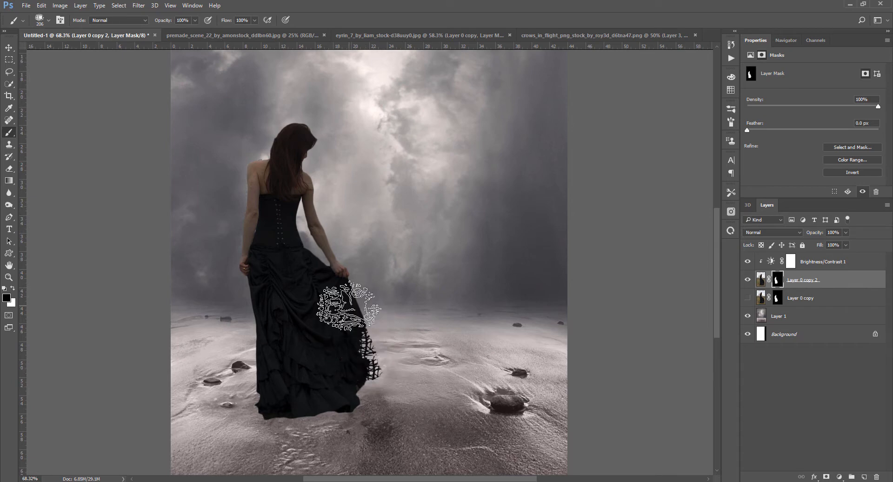
Try to eat holes into the trailing side of the skirt on the mask with splatter dabs of varying brush sizes
{"action": "left_click", "coordinate": [349, 305]}
{"action": "left_click_drag", "start_coordinate": [366, 373], "coordinate": [356, 373]}
{"action": "left_click", "coordinate": [341, 362]}
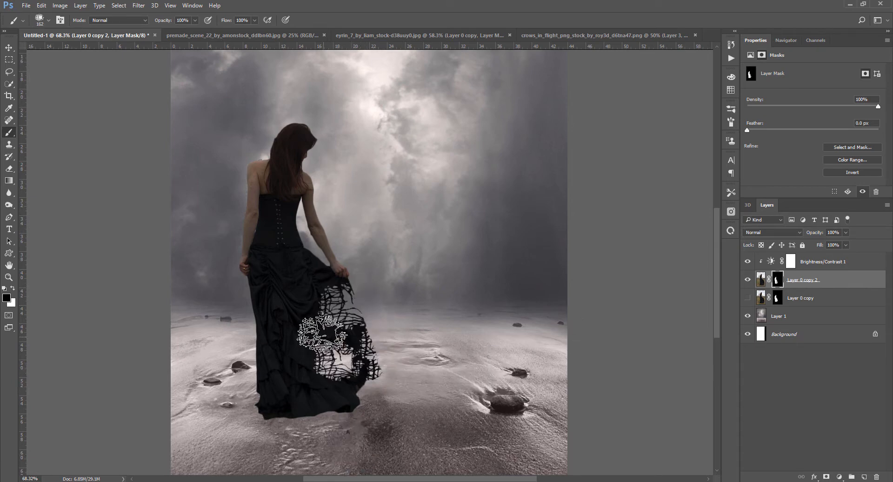
{"action": "mouse_move", "coordinate": [321, 332]}
{"action": "left_mouse_down"}
{"action": "mouse_move", "coordinate": [300, 332]}
{"action": "mouse_move", "coordinate": [341, 333]}
{"action": "left_mouse_up"}
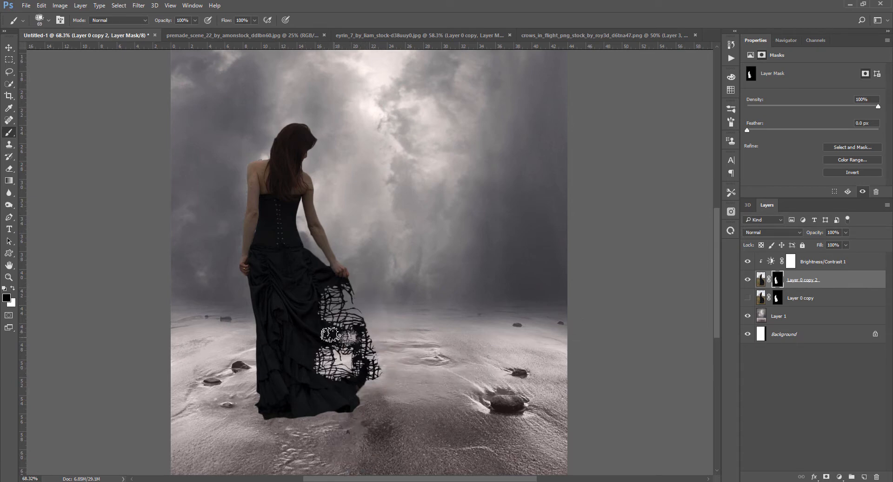
{"action": "left_click", "coordinate": [328, 332]}
{"action": "left_click_drag", "start_coordinate": [367, 326], "coordinate": [402, 326]}
{"action": "left_click", "coordinate": [386, 400]}
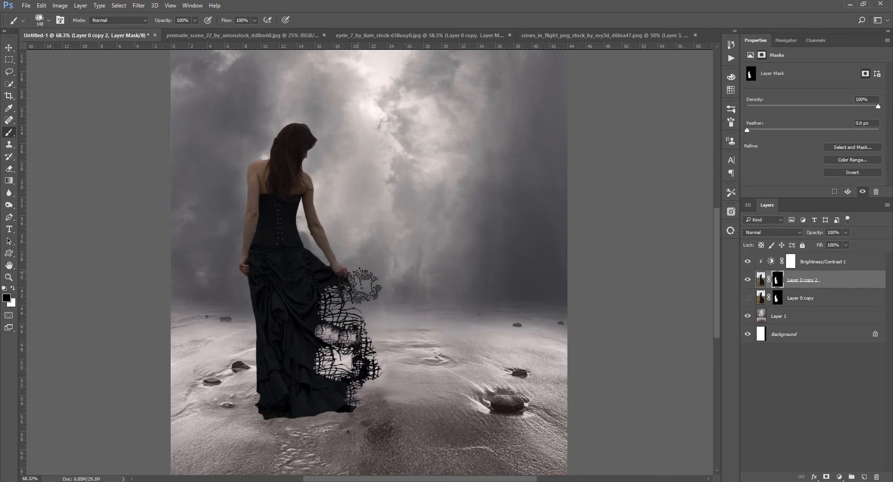
{"action": "left_click_drag", "start_coordinate": [337, 290], "coordinate": [318, 291]}
{"action": "left_click", "coordinate": [321, 342]}
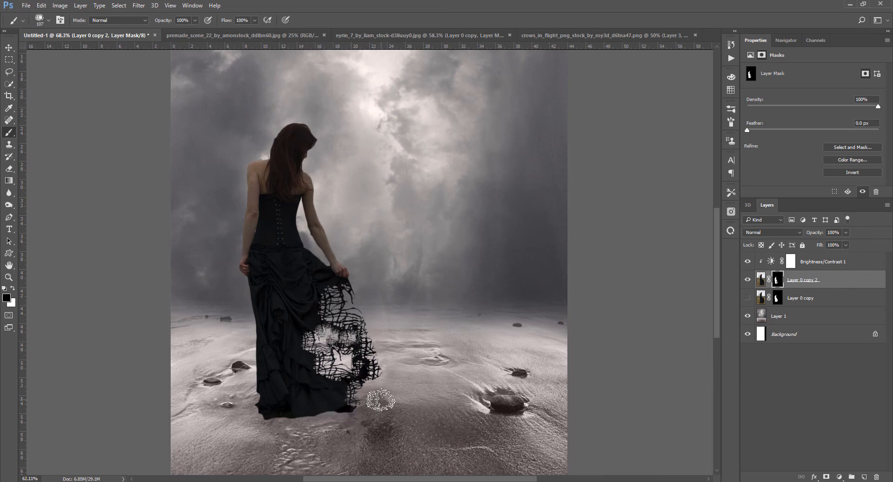
Try to refine the skirt's tattered hem and holes on the mask with black and white splatter dabs, including brush sizes 186 and 164 px
{"action": "scroll", "coordinate": [371, 367], "scroll_direction": "down", "scroll_amount": 2}
{"action": "scroll", "coordinate": [427, 395], "scroll_direction": "up", "scroll_amount": 1}
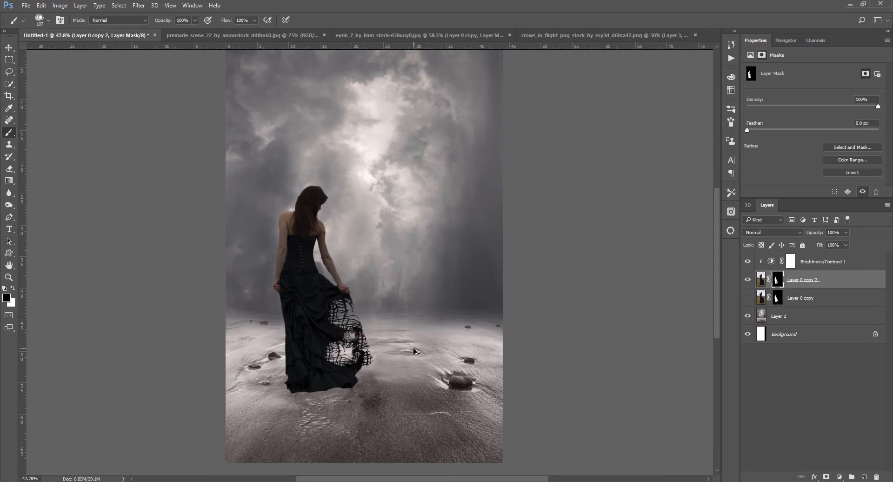
{"action": "mouse_move", "coordinate": [356, 371]}
{"action": "left_mouse_down", "text": "alt"}
{"action": "mouse_move", "coordinate": [375, 387]}
{"action": "mouse_move", "coordinate": [368, 377]}
{"action": "left_mouse_up", "text": "alt"}
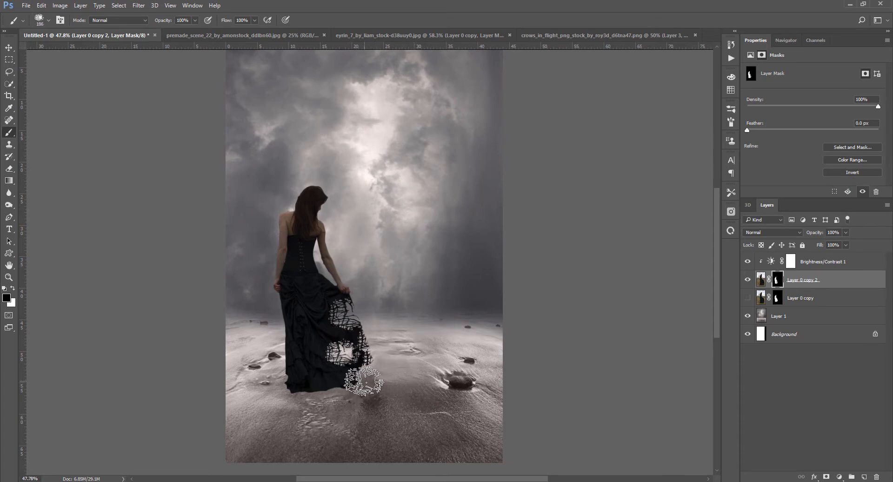
{"action": "left_click", "coordinate": [368, 375]}
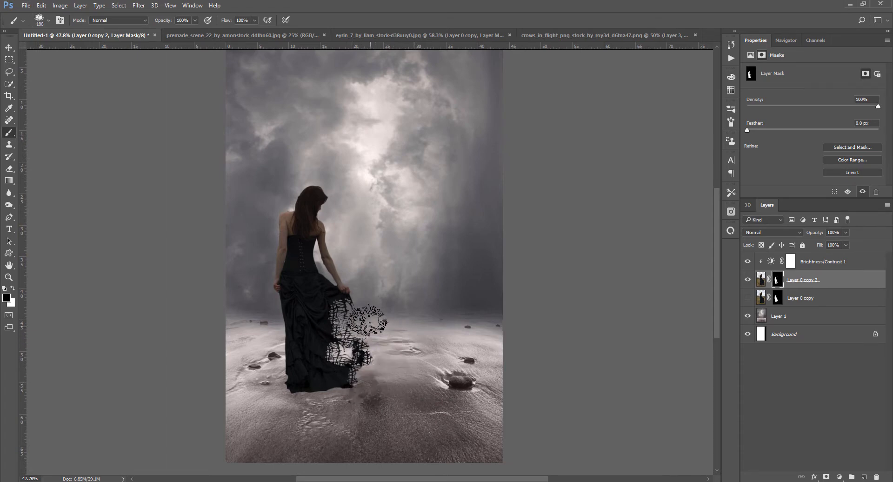
{"action": "mouse_move", "coordinate": [362, 324]}
{"action": "left_mouse_down", "text": "alt"}
{"action": "mouse_move", "coordinate": [335, 324]}
{"action": "mouse_move", "coordinate": [362, 322]}
{"action": "left_mouse_up", "text": "alt"}
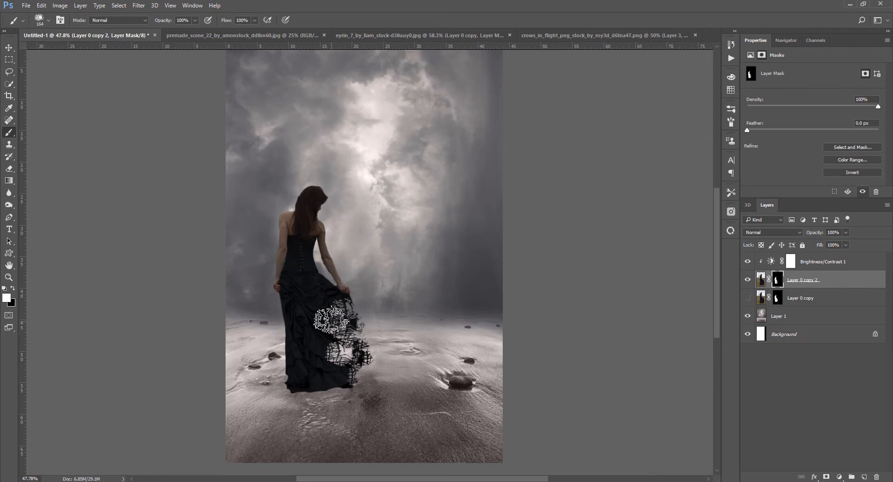
{"action": "key", "text": "x"}
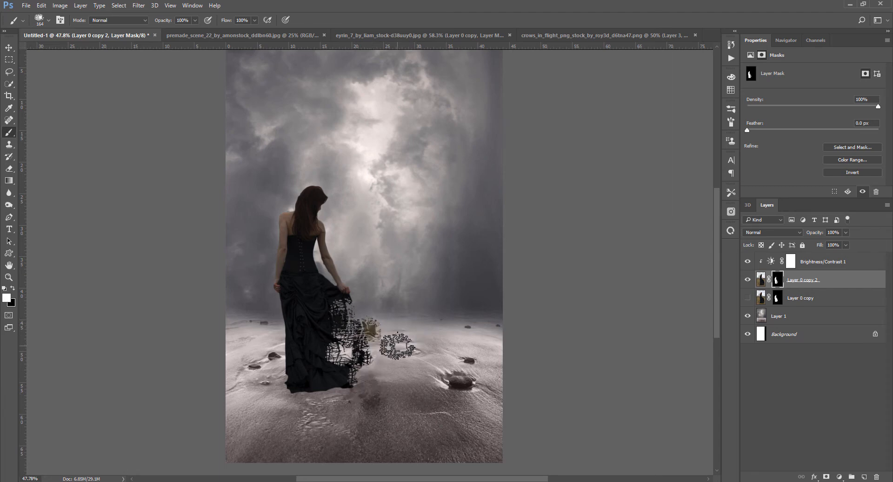
{"action": "left_click_drag", "start_coordinate": [406, 320], "coordinate": [407, 320]}
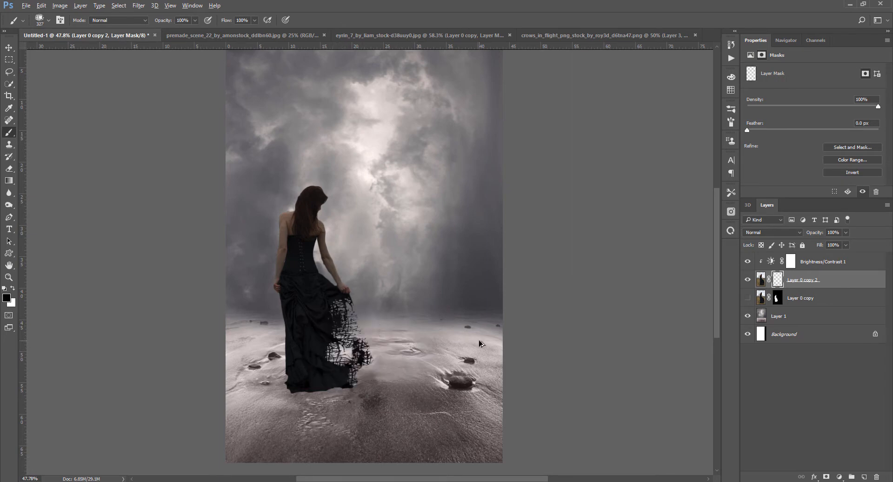
Undo the skirt's mask strokes and try coarser dabs with the 327 px splatter brush, undoing them as well
{"action": "key", "text": "ctrl+alt+z"}
{"action": "key", "text": "ctrl+alt+z"}
{"action": "key", "text": "ctrl+alt+z"}
{"action": "left_click", "coordinate": [353, 322]}
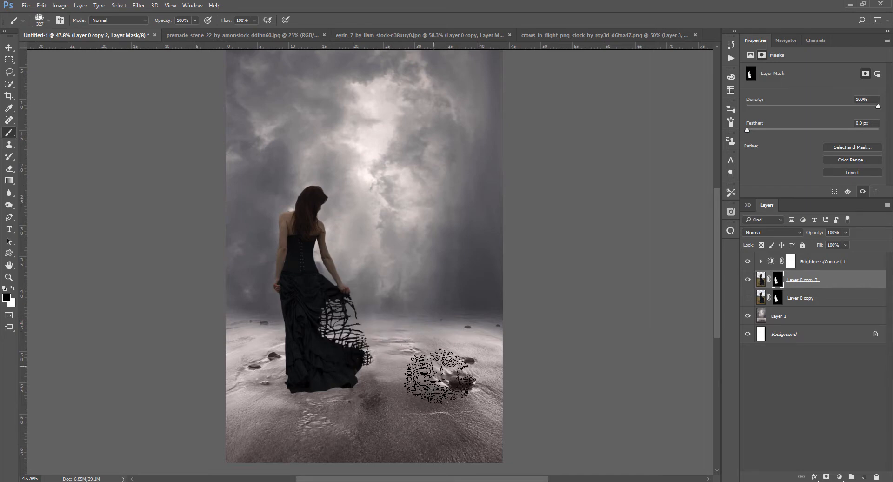
{"action": "key", "text": "ctrl+alt+z"}
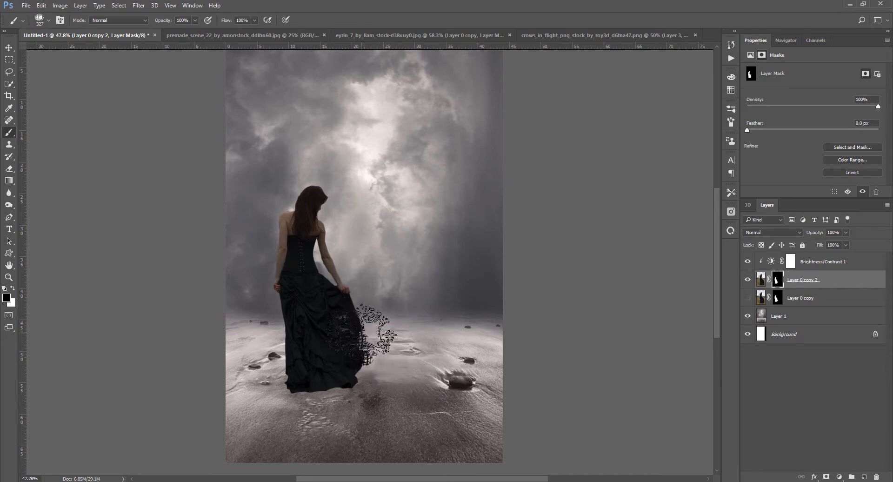
{"action": "left_click", "coordinate": [356, 328]}
{"action": "left_click", "coordinate": [366, 374]}
{"action": "mouse_move", "coordinate": [395, 336]}
{"action": "left_mouse_down"}
{"action": "mouse_move", "coordinate": [370, 342]}
{"action": "mouse_move", "coordinate": [375, 311]}
{"action": "mouse_move", "coordinate": [340, 312]}
{"action": "left_mouse_up"}
{"action": "key", "text": "ctrl+alt+z"}
{"action": "key", "text": "ctrl+alt+z"}
Paint black 135 px splatter dabs on the mask down the skirt's trailing side, from the hand to the hem
{"action": "left_click", "coordinate": [366, 314]}
{"action": "left_click", "coordinate": [361, 350]}
{"action": "left_click", "coordinate": [361, 378]}
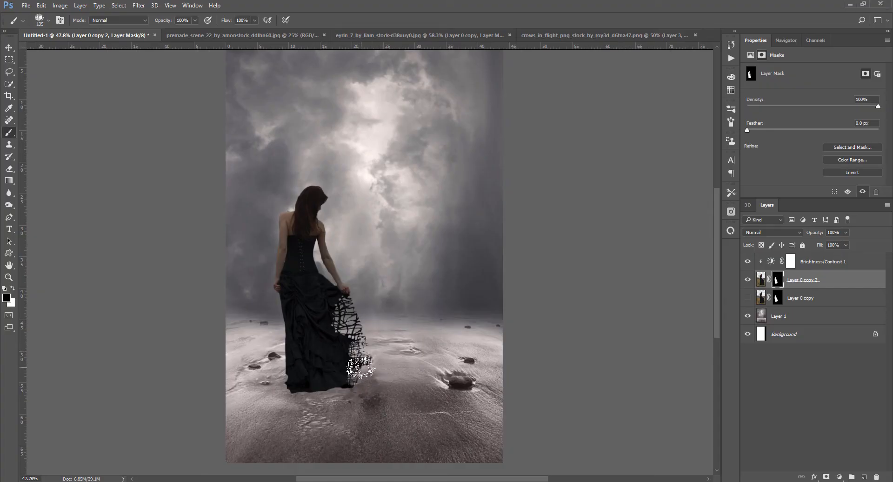
{"action": "left_click", "coordinate": [361, 367]}
{"action": "left_click", "coordinate": [342, 336]}
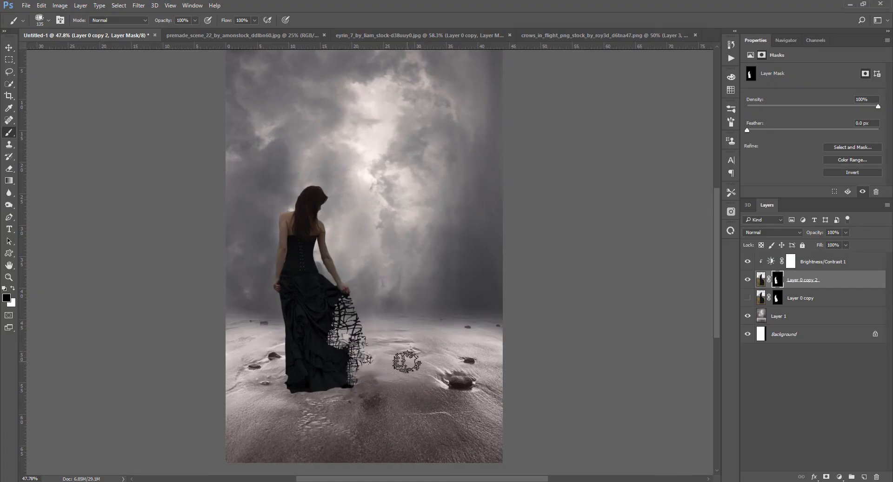
Add a last black 135 px splatter dab on the mask along the skirt's trailing side
{"action": "left_click", "coordinate": [362, 317]}
{"action": "scroll", "coordinate": [388, 385], "scroll_direction": "down", "scroll_amount": 1}
{"action": "scroll", "coordinate": [388, 385], "scroll_direction": "up", "scroll_amount": 1}
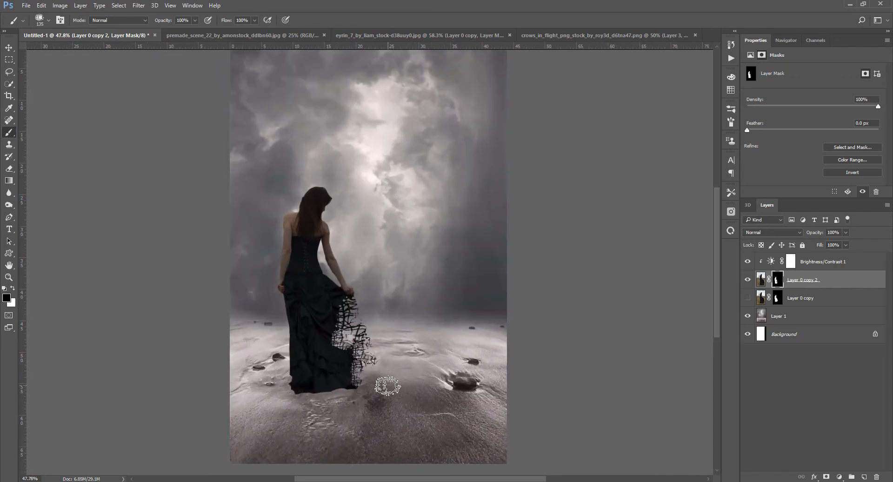
Copy the layer of small crows into the composition, place it above Brightness/Contrast 1 and release its clipping
{"action": "key", "text": "v"}
{"action": "left_click", "coordinate": [545, 34]}
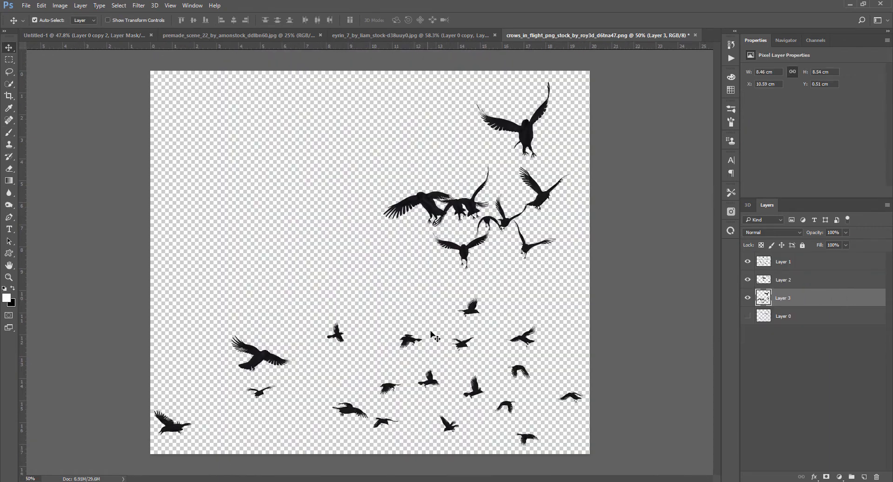
{"action": "left_click_drag", "start_coordinate": [437, 388], "coordinate": [386, 300]}
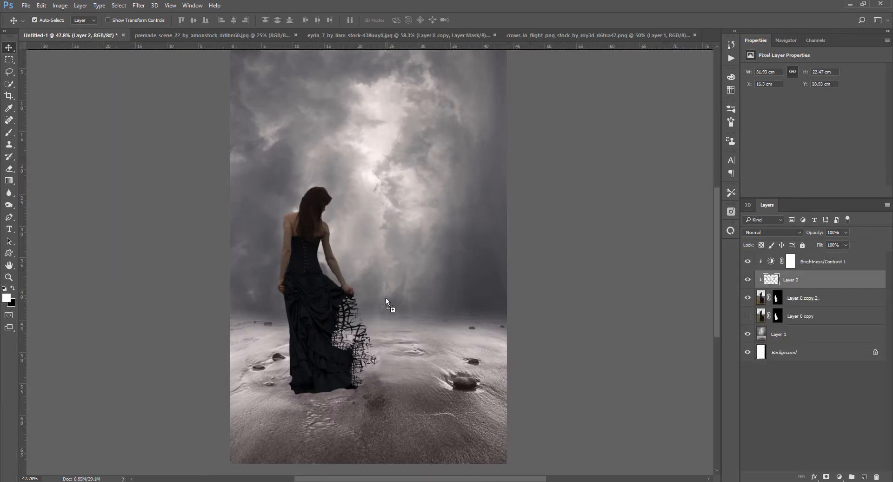
{"action": "left_click_drag", "start_coordinate": [802, 274], "coordinate": [801, 255]}
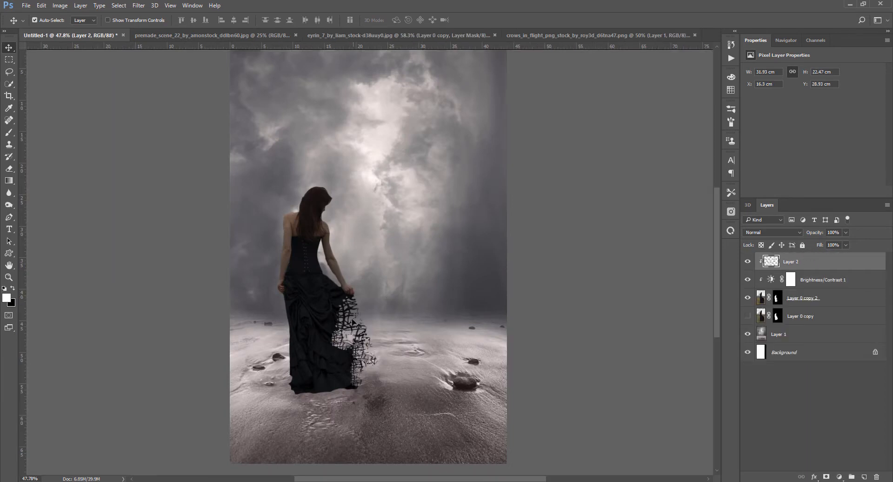
{"action": "left_click", "coordinate": [764, 269], "text": "alt"}
Scale the small crows to about 55%, tilt them and place them beside the torn side of the skirt
{"action": "key", "text": "ctrl+t"}
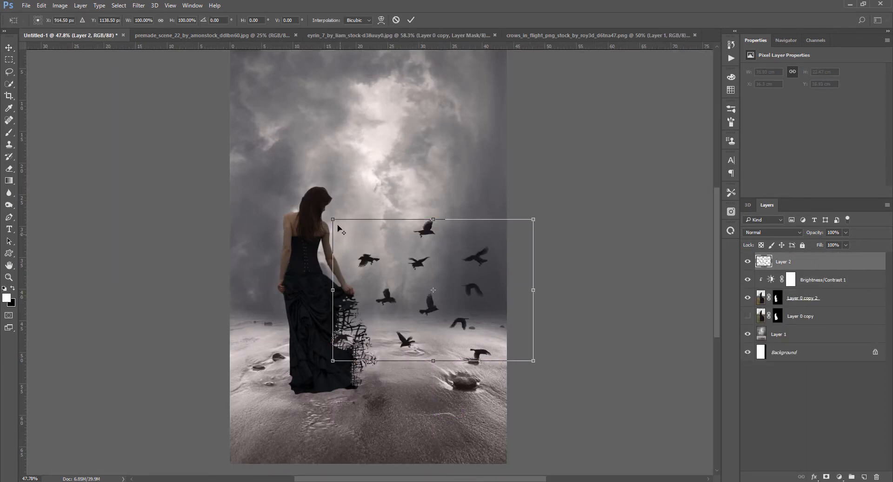
{"action": "left_click_drag", "start_coordinate": [329, 219], "coordinate": [359, 234]}
{"action": "left_click_drag", "start_coordinate": [421, 277], "coordinate": [393, 289]}
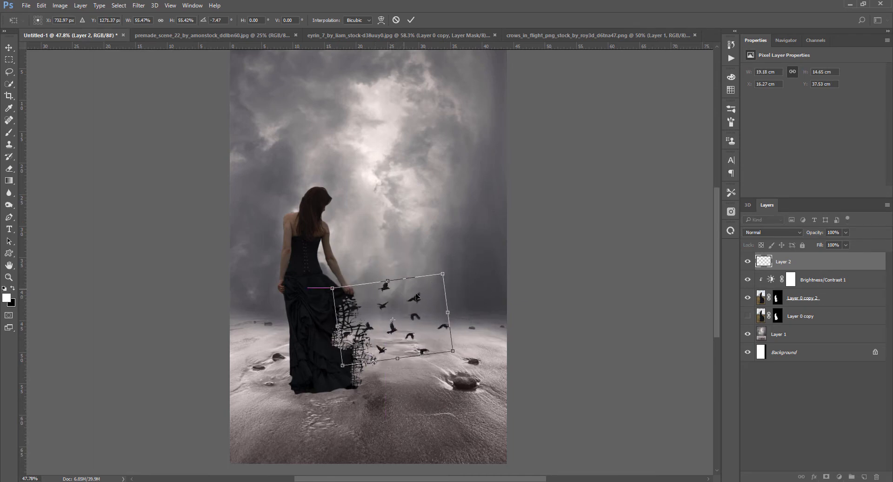
{"action": "left_click_drag", "start_coordinate": [464, 328], "coordinate": [466, 313]}
{"action": "key", "text": "Return"}
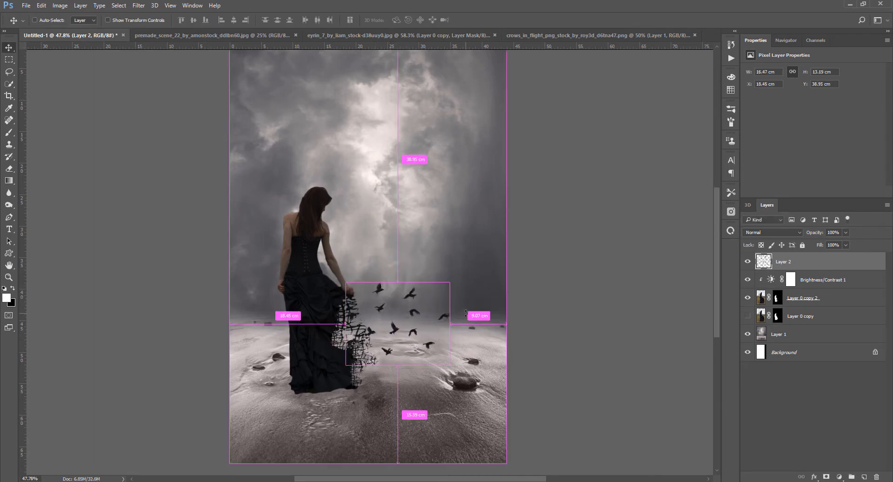
Duplicate the small crows and shrink the copy to about 11.2 × 9 cm close to the skirt's torn edge
{"action": "key", "text": "ctrl+j"}
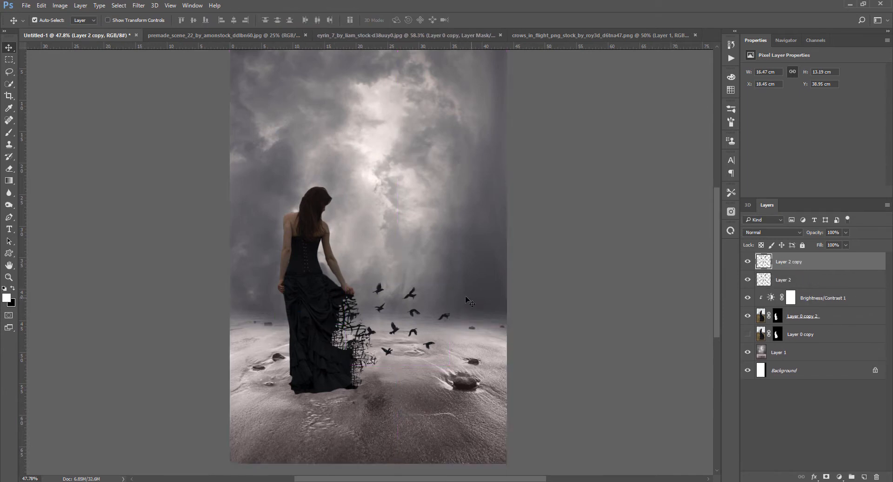
{"action": "key", "text": "ctrl+t"}
{"action": "left_click_drag", "start_coordinate": [449, 282], "coordinate": [382, 322]}
{"action": "key", "text": "Return"}
{"action": "scroll", "coordinate": [432, 374], "scroll_direction": "right", "scroll_amount": 1}
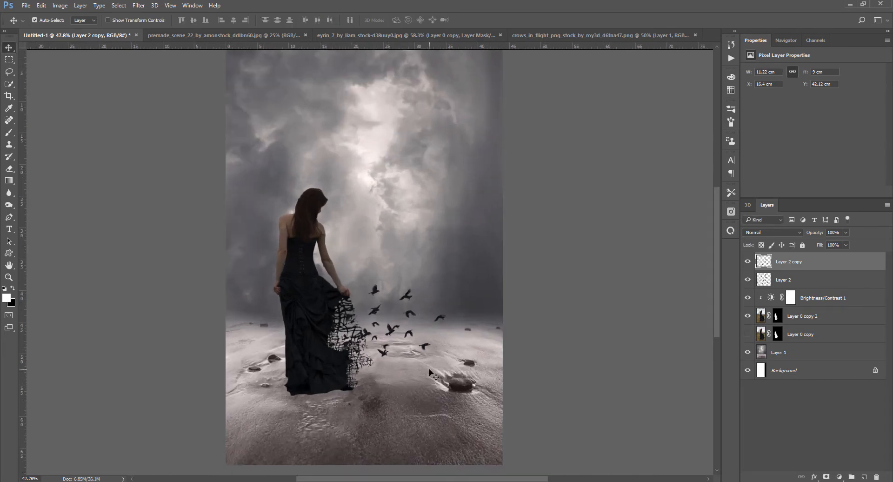
Copy the large crows of Layer 3 into the composition and scale them to about 45% beyond the small crows
{"action": "left_click", "coordinate": [624, 35]}
{"action": "left_click_drag", "start_coordinate": [470, 204], "coordinate": [412, 261]}
{"action": "key", "text": "ctrl+t"}
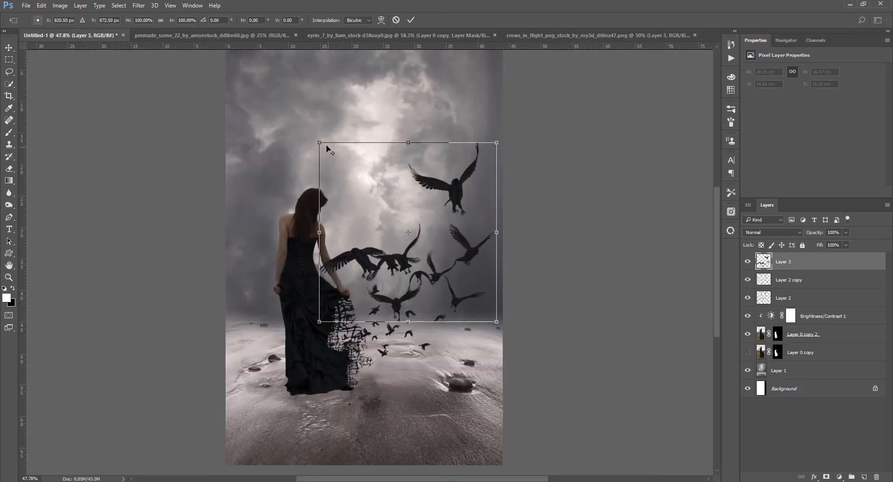
{"action": "left_click_drag", "start_coordinate": [318, 140], "coordinate": [369, 190]}
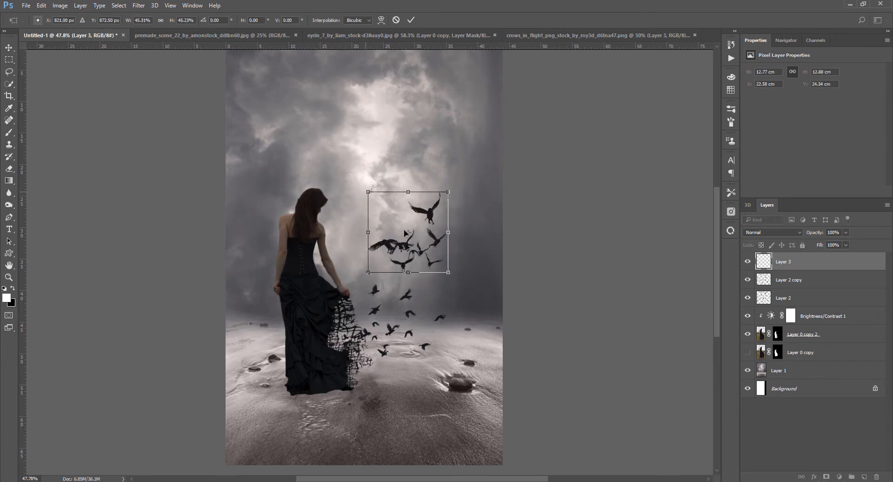
{"action": "left_click_drag", "start_coordinate": [410, 230], "coordinate": [487, 292]}
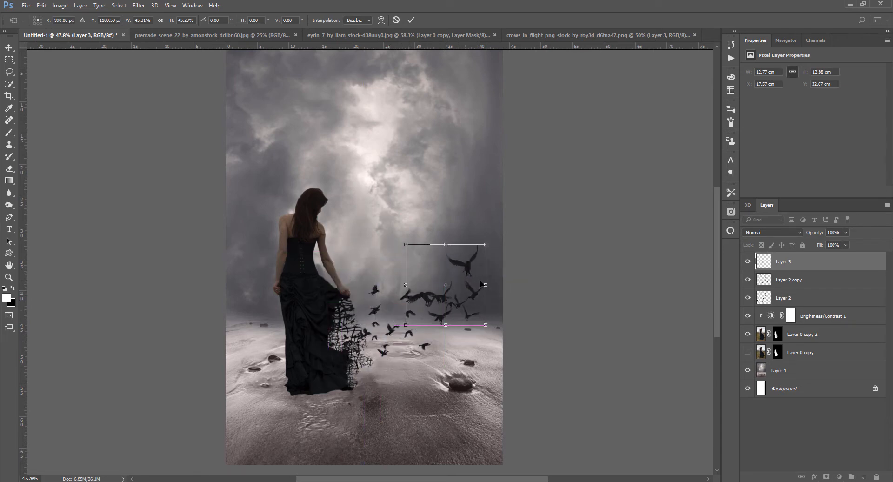
{"action": "key", "text": "Return"}
Nudge the large crows to about X 29.6 cm, Y 30.2 cm, up and away from the small flock
{"action": "scroll", "coordinate": [436, 357], "scroll_direction": "down", "scroll_amount": 2}
{"action": "scroll", "coordinate": [436, 357], "scroll_direction": "up", "scroll_amount": 1}
{"action": "key", "text": "shift+Right"}
{"action": "key", "text": "shift+Right"}
{"action": "key", "text": "shift+Right"}
{"action": "key", "text": "shift+Right"}
{"action": "key", "text": "shift+Right"}
{"action": "key", "text": "shift+Up"}
{"action": "key", "text": "shift+Up"}
{"action": "key", "text": "shift+Up"}
{"action": "key", "text": "shift+Up"}
{"action": "key", "text": "shift+Up"}
{"action": "key", "text": "shift+Up"}
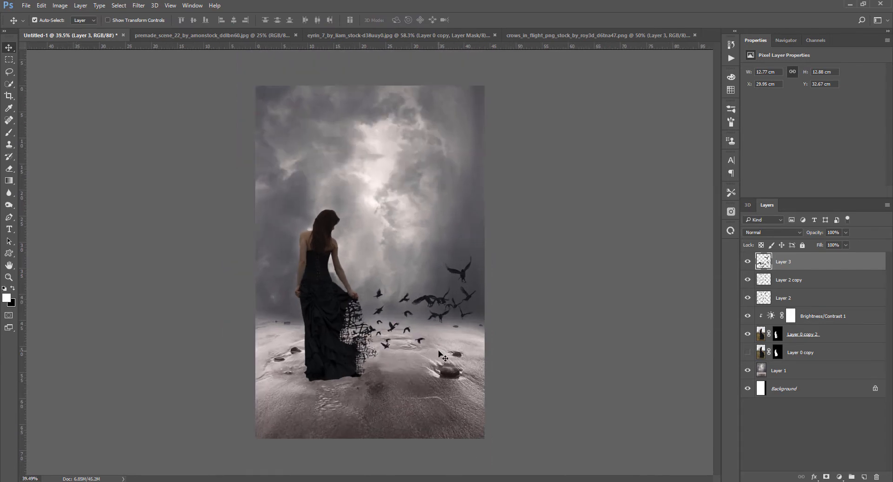
{"action": "key", "text": "shift+Left"}
{"action": "key", "text": "shift+Left"}
{"action": "key", "text": "shift+Up"}
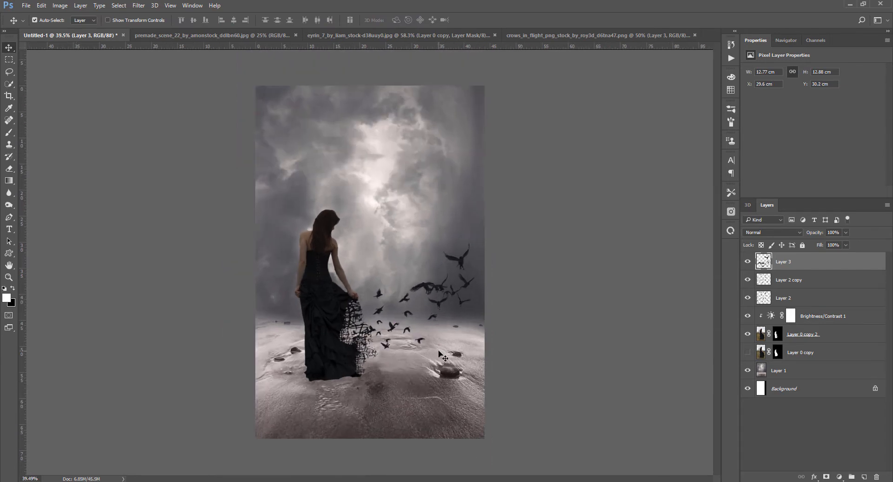
Scale the large crows to about 83% and move them next to the woman's hand and the torn skirt
{"action": "key", "text": "ctrl+t"}
{"action": "left_click_drag", "start_coordinate": [475, 243], "coordinate": [468, 248]}
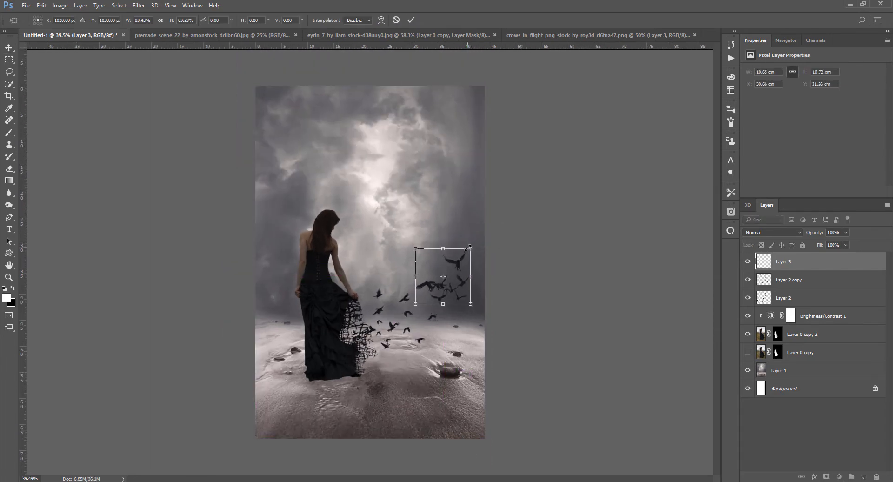
{"action": "key", "text": "Return"}
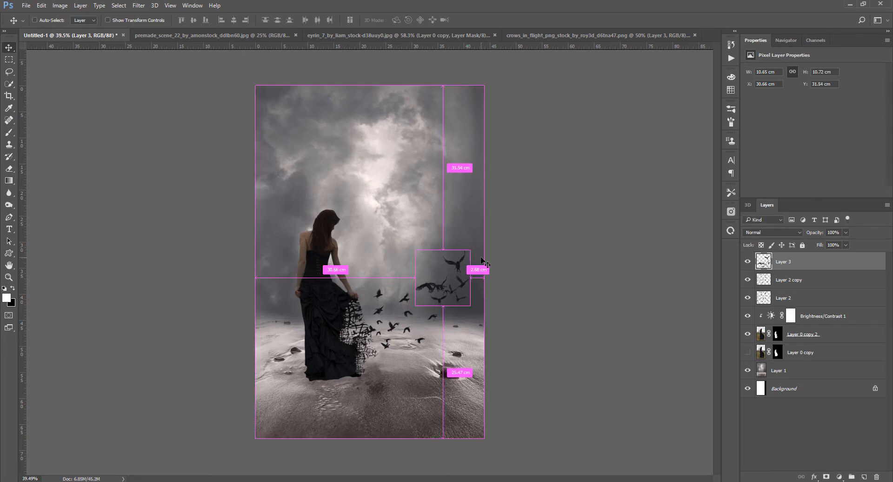
{"action": "key", "text": "ctrl+t"}
{"action": "left_click_drag", "start_coordinate": [455, 283], "coordinate": [389, 314]}
{"action": "key", "text": "Return"}
Duplicate the Layer 2 crows, enlarge the copy to about 21.9 × 17.5 cm and place it higher, toward the image's outer edge
{"action": "left_click", "coordinate": [539, 33]}
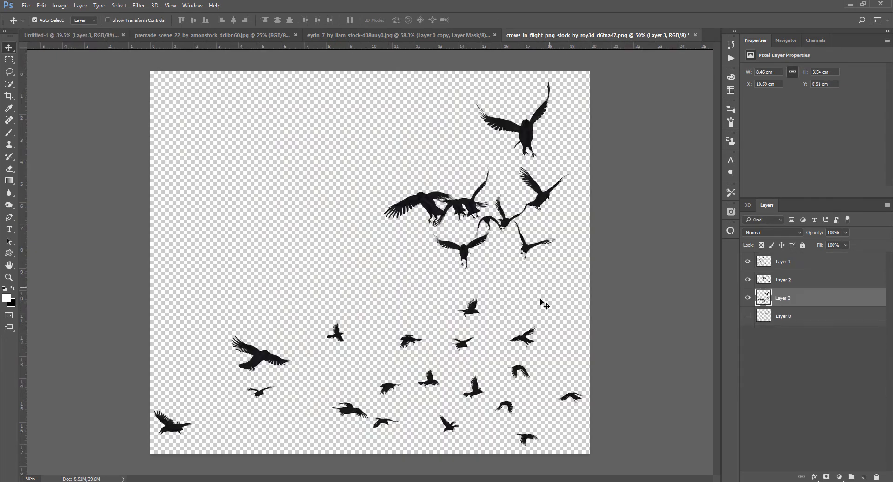
{"action": "left_click", "coordinate": [70, 35]}
{"action": "left_click", "coordinate": [420, 341]}
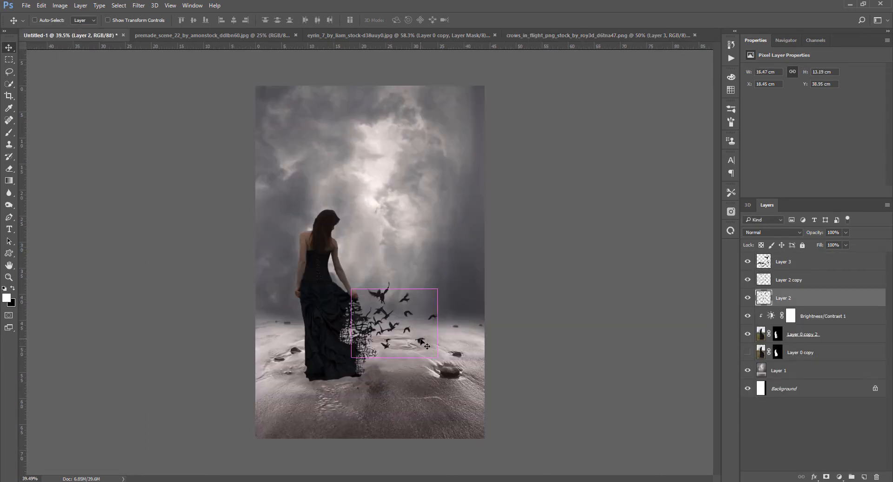
{"action": "key", "text": "ctrl+j"}
{"action": "key", "text": "ctrl+t"}
{"action": "left_click_drag", "start_coordinate": [437, 357], "coordinate": [451, 368]}
{"action": "left_click_drag", "start_coordinate": [401, 324], "coordinate": [487, 269]}
{"action": "key", "text": "Return"}
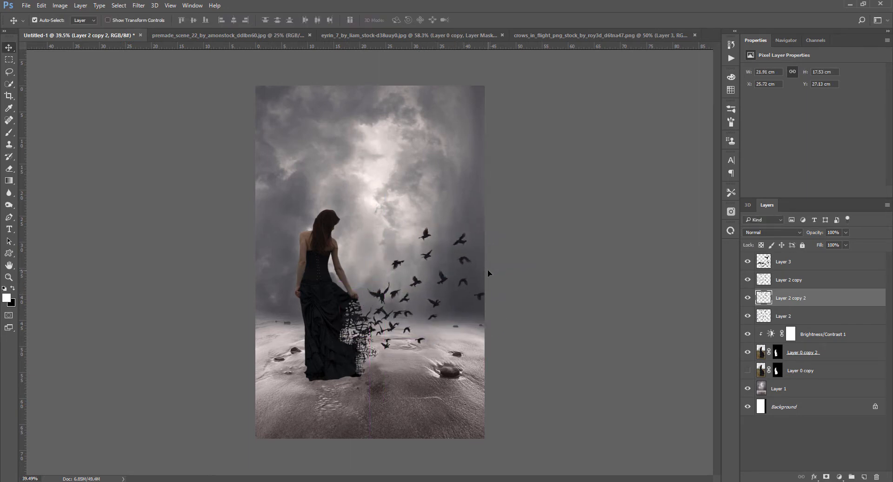
Enlarge the Layer 2 copy 2 crows to about 106% and reposition them at about X 25.7 cm, Y 27 cm
{"action": "scroll", "coordinate": [396, 314], "scroll_direction": "down", "scroll_amount": 2}
{"action": "scroll", "coordinate": [397, 313], "scroll_direction": "up", "scroll_amount": 1}
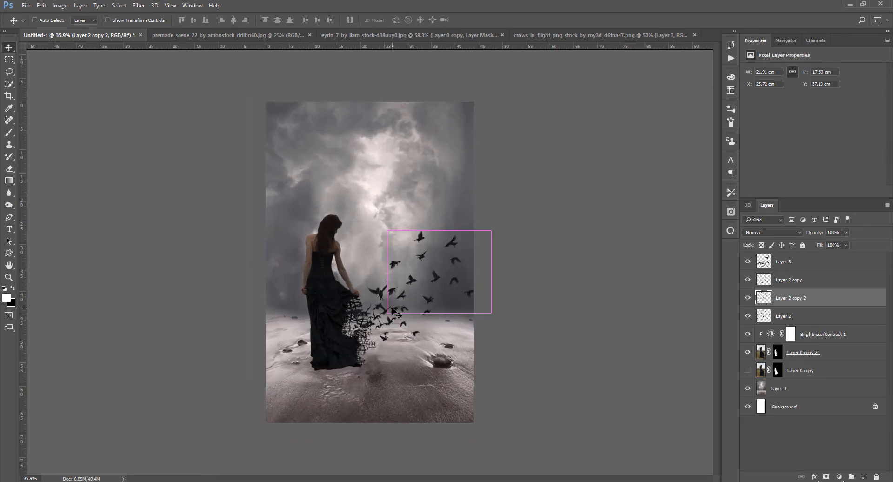
{"action": "key", "text": "ctrl+t"}
{"action": "left_click_drag", "start_coordinate": [439, 274], "coordinate": [458, 265]}
{"action": "left_click_drag", "start_coordinate": [409, 220], "coordinate": [405, 216]}
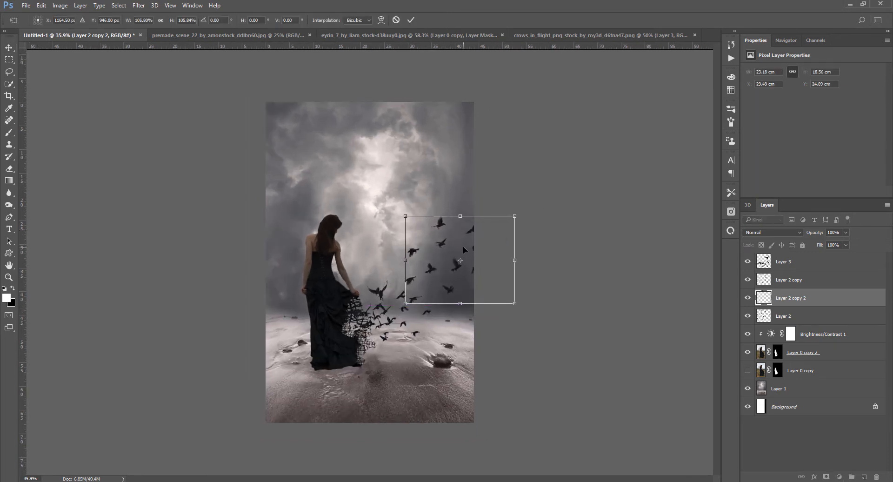
{"action": "mouse_move", "coordinate": [464, 250]}
{"action": "left_mouse_down"}
{"action": "mouse_move", "coordinate": [445, 248]}
{"action": "mouse_move", "coordinate": [446, 236]}
{"action": "mouse_move", "coordinate": [450, 259]}
{"action": "left_mouse_up"}
{"action": "key", "text": "Return"}
{"action": "scroll", "coordinate": [394, 288], "scroll_direction": "down", "scroll_amount": 1}
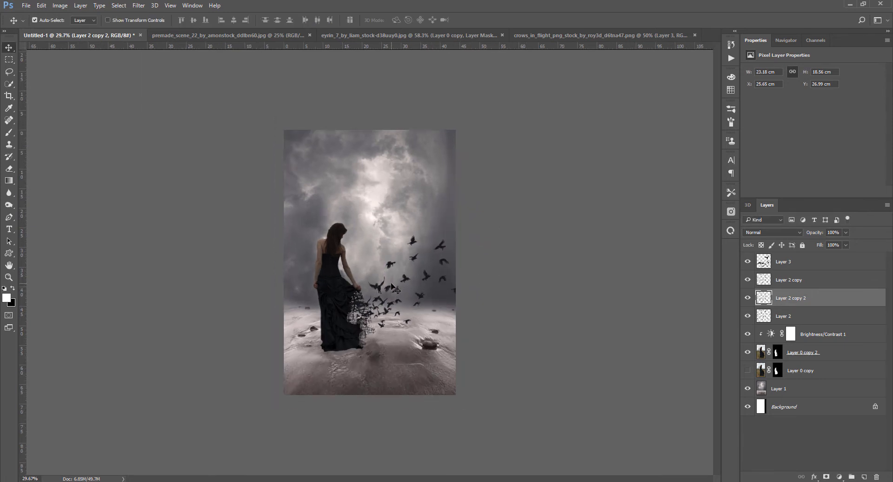
{"action": "scroll", "coordinate": [395, 288], "scroll_direction": "up", "scroll_amount": 1}
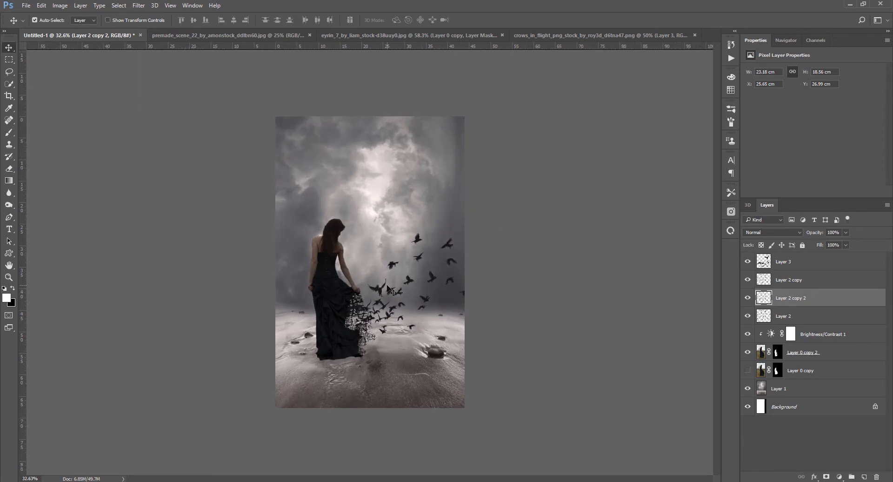
Try to bring back part of the skirt's hem on the Layer 0 copy 2 mask with a white 233 px splatter dab
{"action": "left_click", "coordinate": [358, 343]}
{"action": "left_click", "coordinate": [778, 352]}
{"action": "key", "text": "b"}
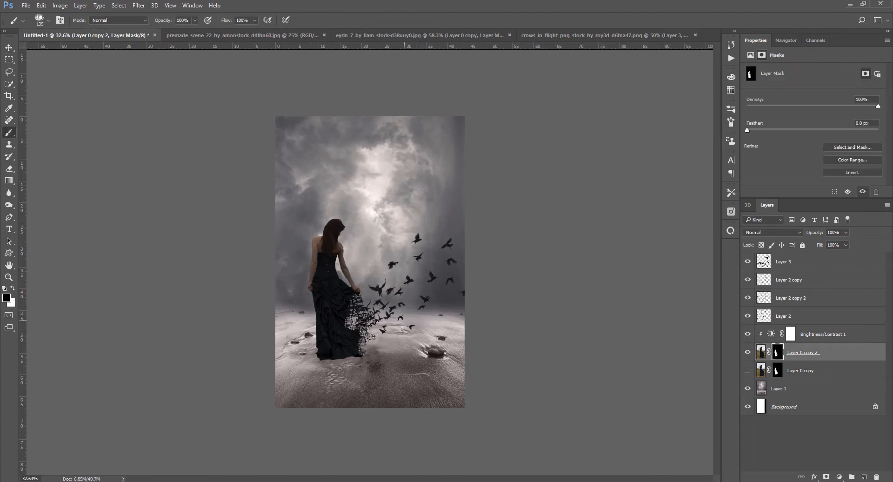
{"action": "key", "text": "x"}
{"action": "left_click_drag", "start_coordinate": [367, 349], "coordinate": [368, 354]}
{"action": "scroll", "coordinate": [368, 300], "scroll_direction": "up", "scroll_amount": 6}
{"action": "key", "text": "x"}
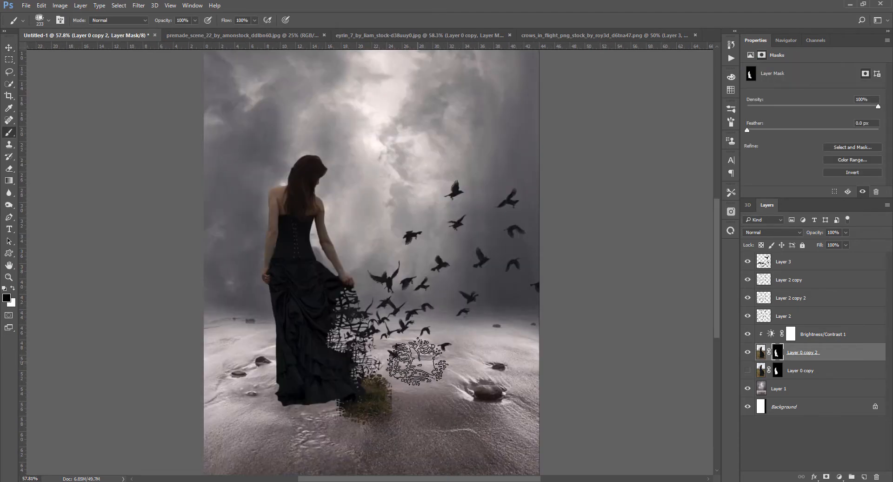
Inspect the Layer 0 copy 2 mask, load the Layer 0 copy mask as a selection and make the upper mask active for painting
{"action": "left_click", "coordinate": [776, 353], "text": "alt"}
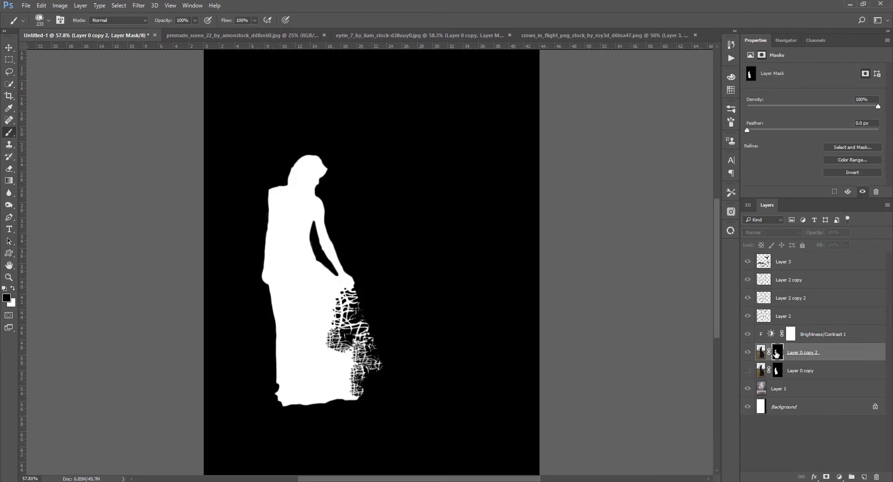
{"action": "key", "text": "ctrl+2"}
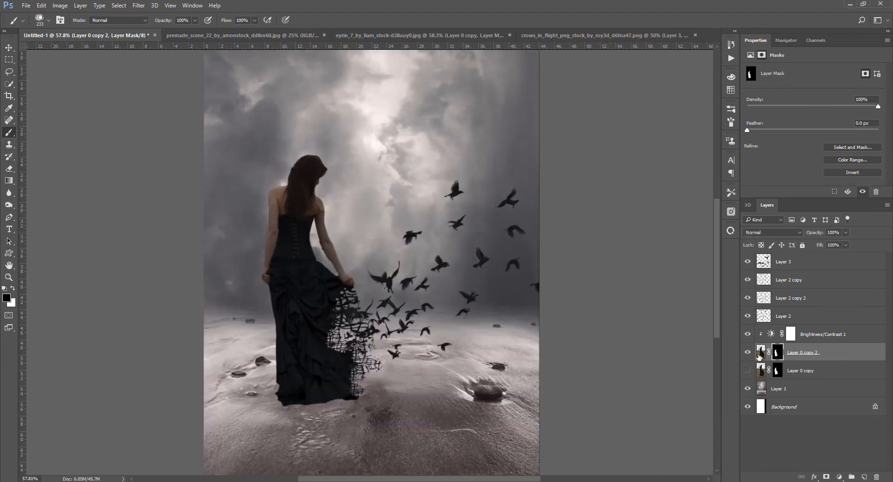
{"action": "left_click_drag", "start_coordinate": [776, 355], "coordinate": [779, 371]}
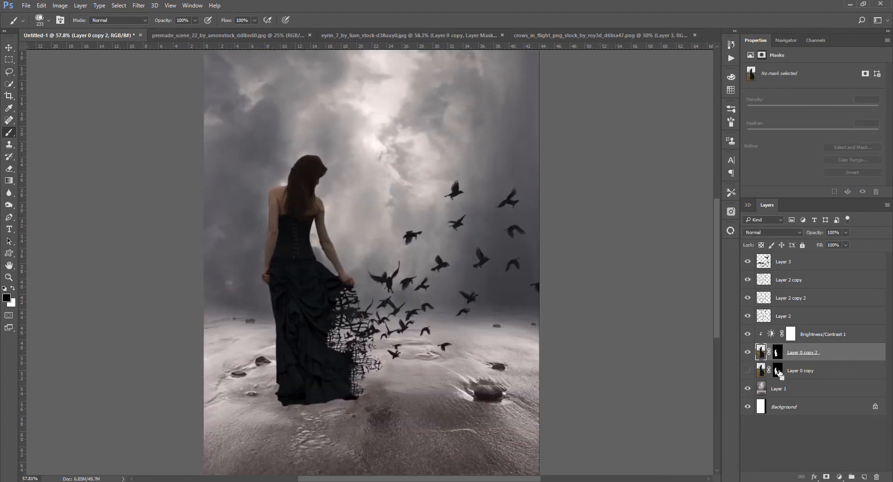
{"action": "left_click", "coordinate": [776, 354]}
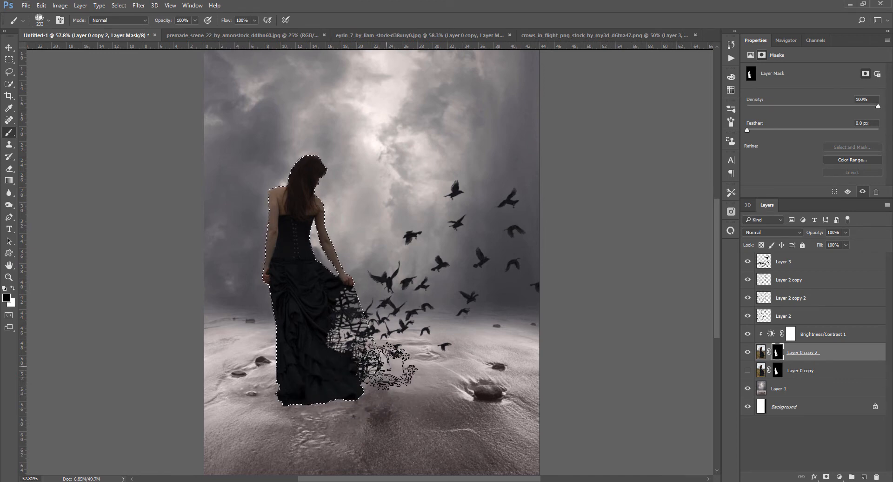
Choose the 656 px hole7.jpg brush, reduce it to 168 px, dab black over the skirt's trailing hem on the mask, and deselect
{"action": "right_click", "coordinate": [456, 416]}
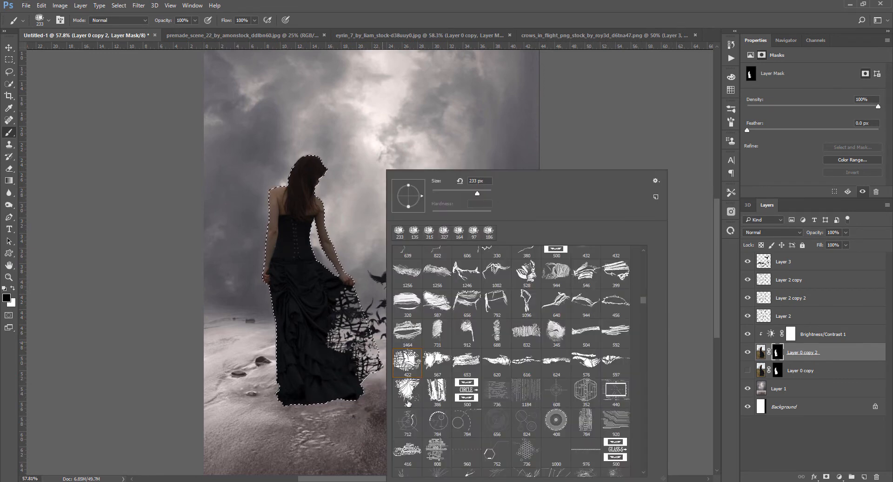
{"action": "scroll", "coordinate": [461, 341], "scroll_direction": "up", "scroll_amount": 2}
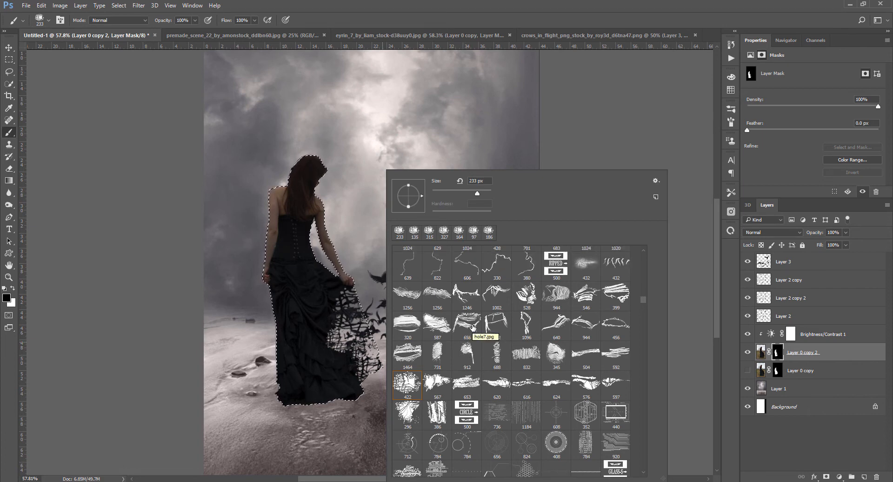
{"action": "left_click", "coordinate": [466, 324]}
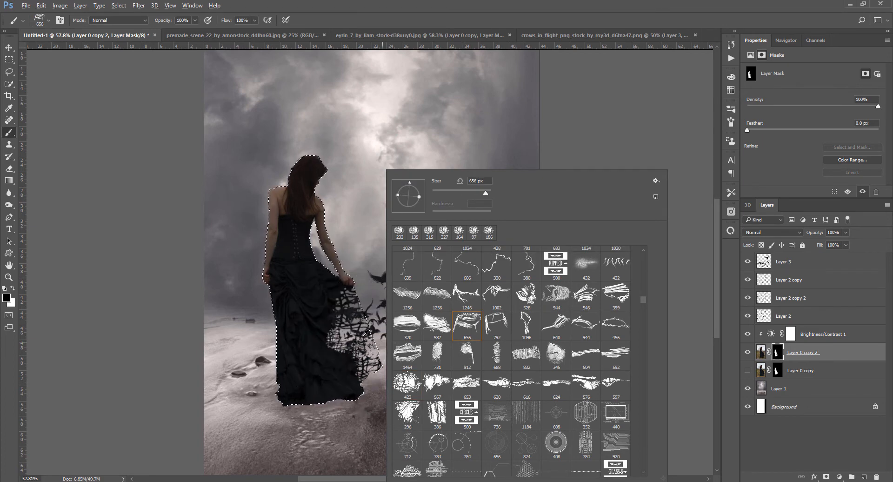
{"action": "left_click_drag", "start_coordinate": [369, 369], "coordinate": [321, 370]}
{"action": "left_click", "coordinate": [382, 390]}
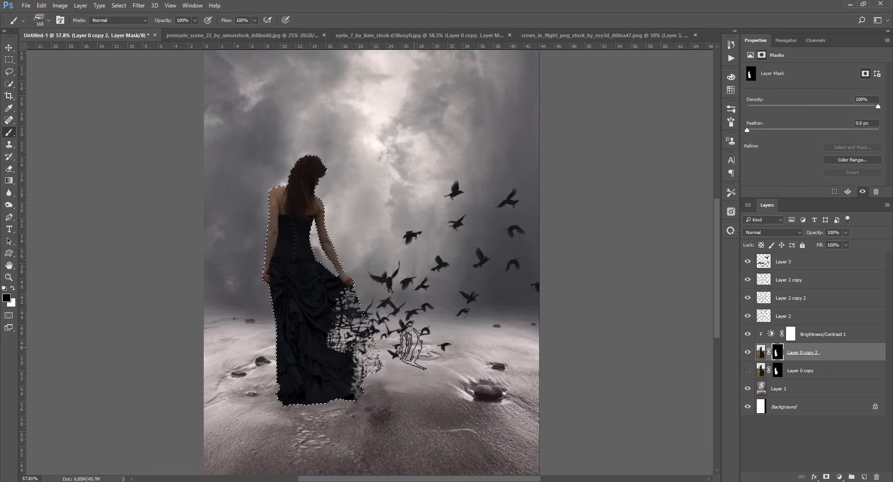
{"action": "scroll", "coordinate": [454, 372], "scroll_direction": "down", "scroll_amount": 1}
{"action": "scroll", "coordinate": [453, 370], "scroll_direction": "down", "scroll_amount": 6}
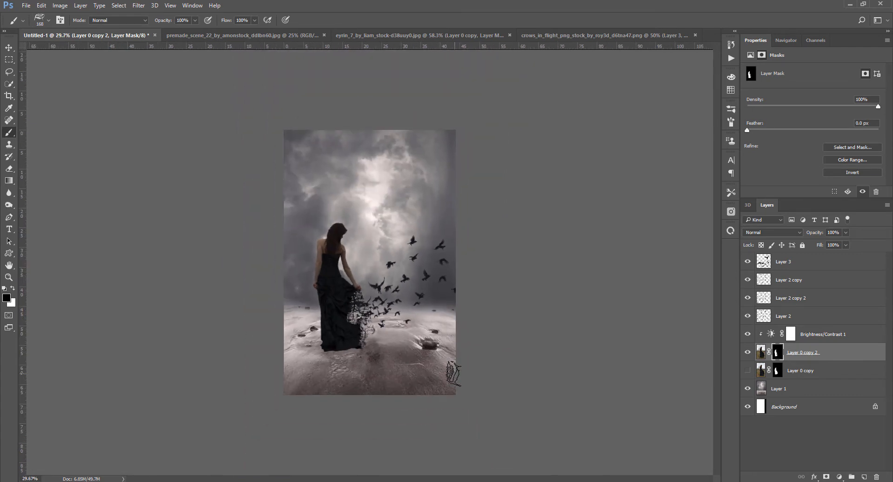
{"action": "scroll", "coordinate": [453, 372], "scroll_direction": "up", "scroll_amount": 3}
{"action": "key", "text": "v"}
{"action": "scroll", "coordinate": [375, 408], "scroll_direction": "down", "scroll_amount": 2}
{"action": "scroll", "coordinate": [378, 409], "scroll_direction": "up", "scroll_amount": 2}
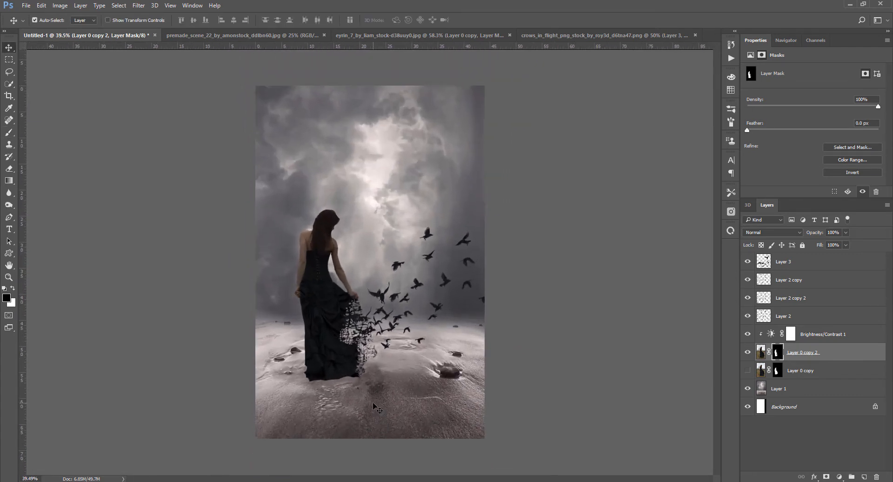
Duplicate the Layer 2 crows, scale the copy to about 64%, and place it by the skirt's trailing hem at about X 17.2 cm, Y 46.6 cm
{"action": "left_click", "coordinate": [796, 300]}
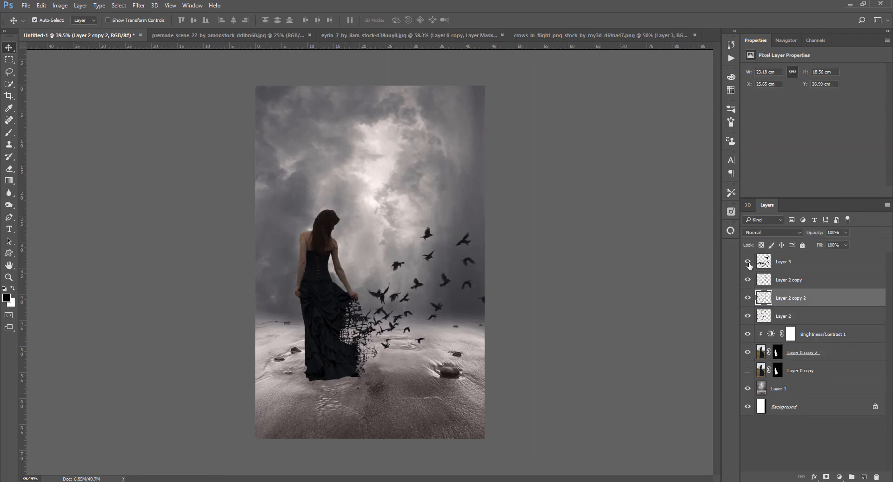
{"action": "left_click", "coordinate": [800, 264]}
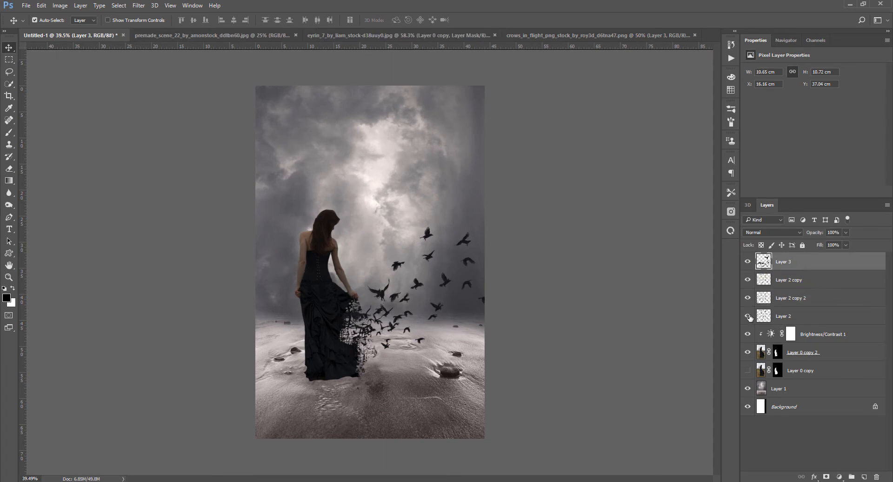
{"action": "left_click", "coordinate": [786, 319]}
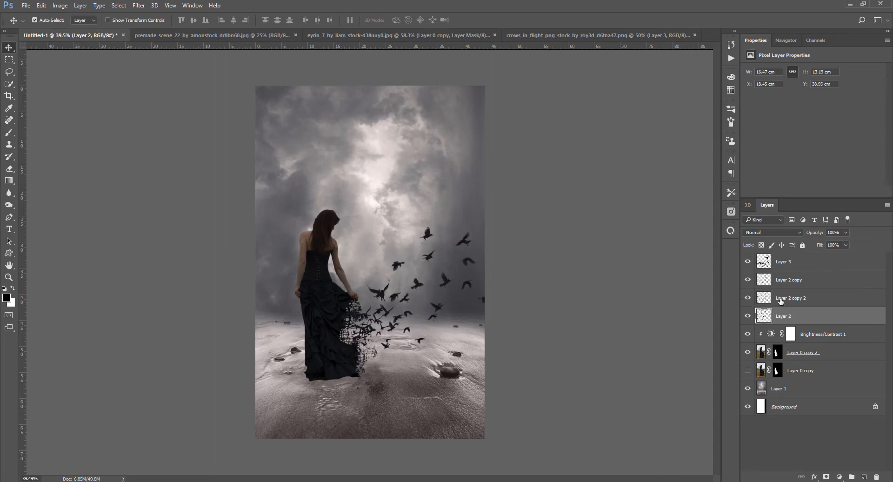
{"action": "key", "text": "ctrl+j"}
{"action": "key", "text": "ctrl+t"}
{"action": "left_click_drag", "start_coordinate": [439, 291], "coordinate": [392, 319]}
{"action": "key", "text": "Return"}
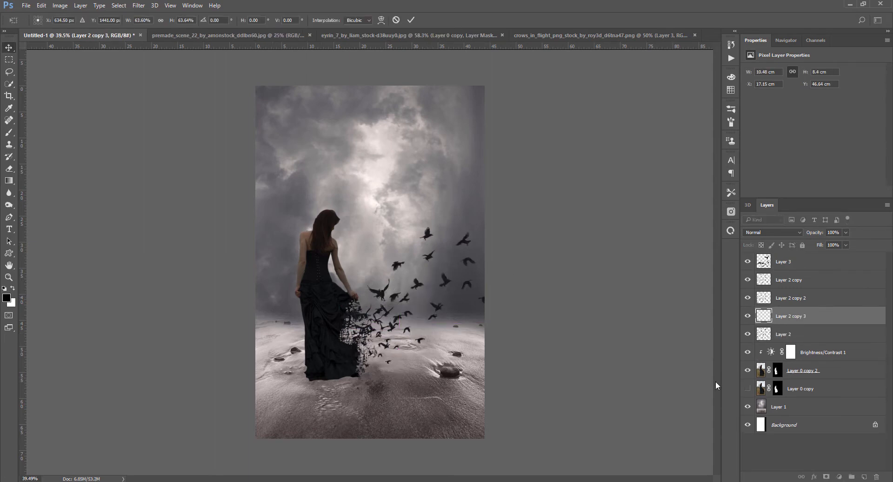
Try erasing part of the Layer 3 crows beside the skirt, and add a layer mask to Layer 3
{"action": "scroll", "coordinate": [415, 379], "scroll_direction": "up", "scroll_amount": 3}
{"action": "left_click", "coordinate": [331, 303]}
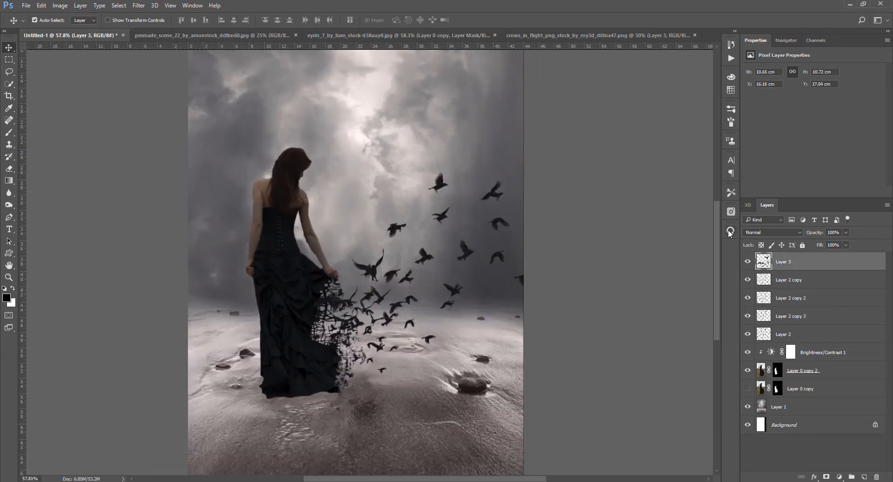
{"action": "key", "text": "e"}
{"action": "left_click_drag", "start_coordinate": [331, 305], "coordinate": [336, 301]}
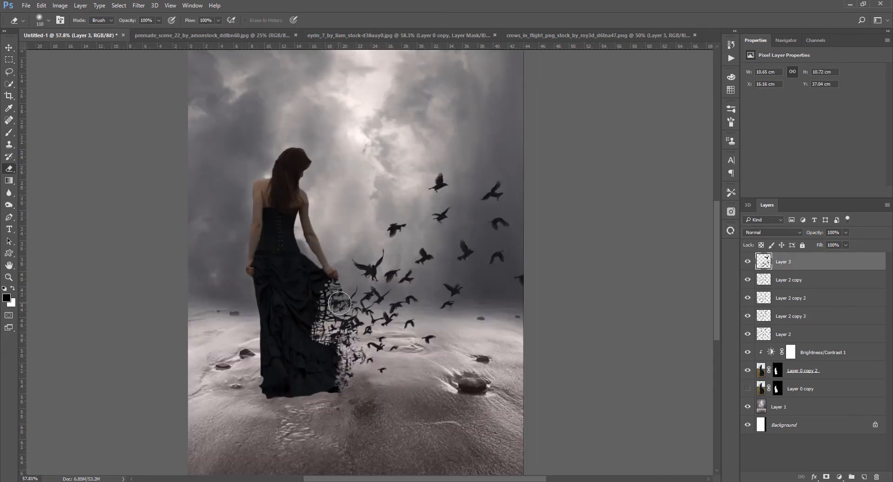
{"action": "left_click", "coordinate": [822, 475]}
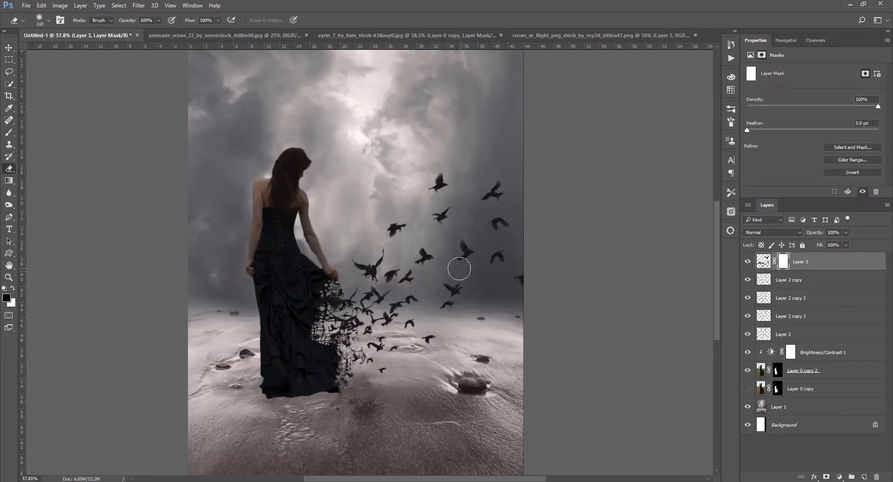
Paint black on the Layer 3 mask with the 99 px splatter brush where its crows overlap the dispersing skirt
{"action": "key", "text": "b"}
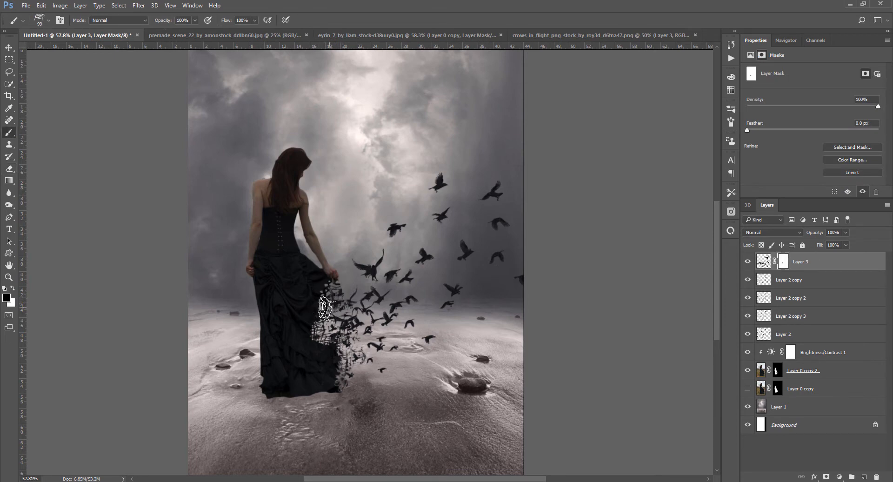
{"action": "scroll", "coordinate": [253, 385], "scroll_direction": "down", "scroll_amount": 2}
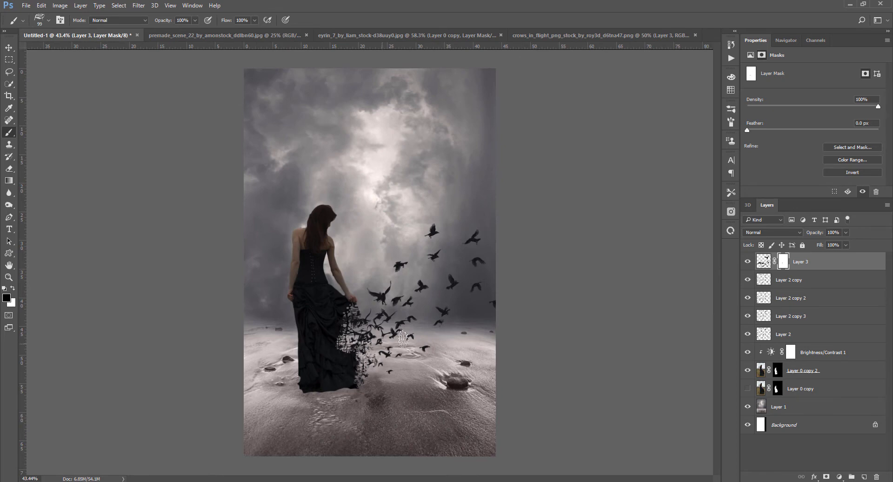
{"action": "scroll", "coordinate": [256, 378], "scroll_direction": "down", "scroll_amount": 2}
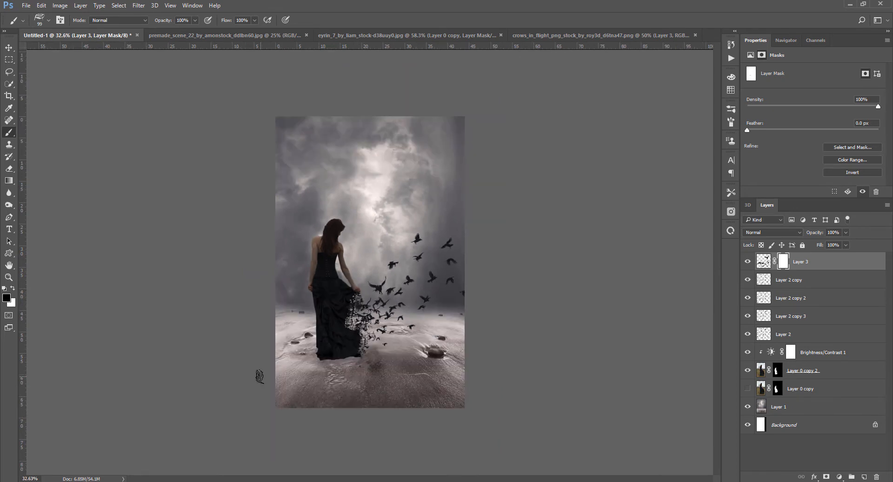
{"action": "scroll", "coordinate": [260, 372], "scroll_direction": "up", "scroll_amount": 2}
{"action": "scroll", "coordinate": [287, 357], "scroll_direction": "up", "scroll_amount": 1}
{"action": "key", "text": "v"}
{"action": "scroll", "coordinate": [296, 279], "scroll_direction": "down", "scroll_amount": 2}
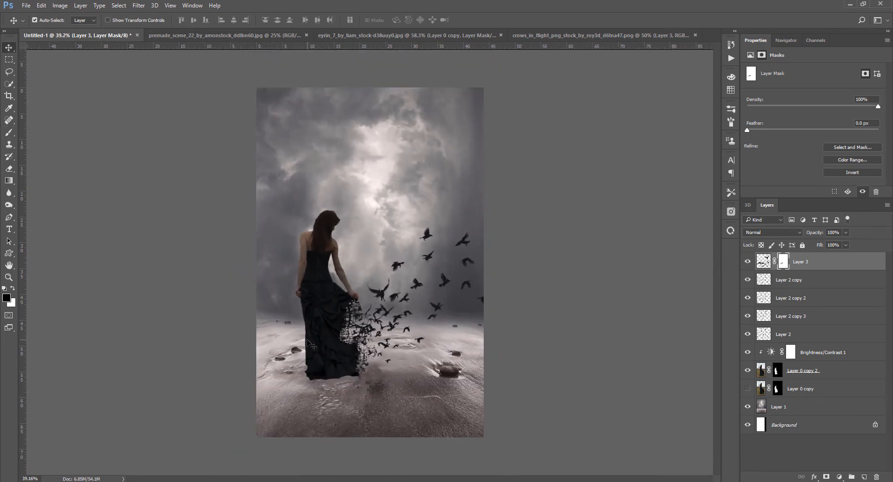
{"action": "scroll", "coordinate": [302, 230], "scroll_direction": "up", "scroll_amount": 4}
{"action": "key", "text": "b"}
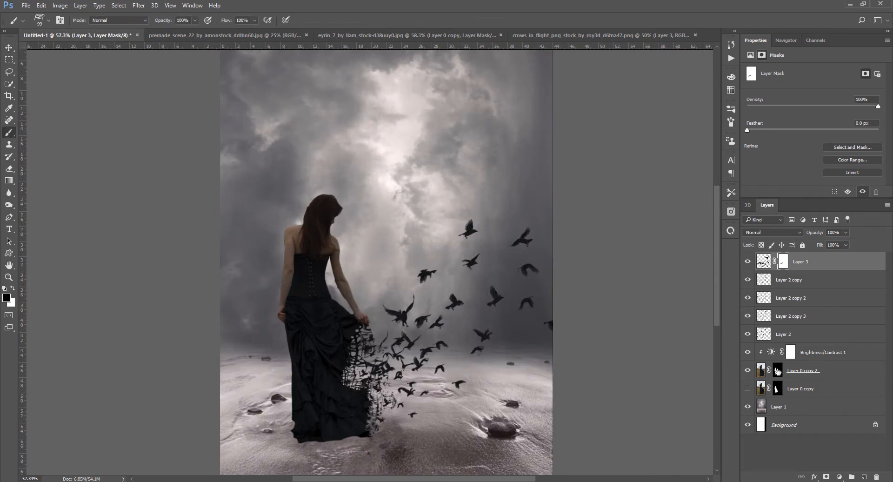
Try to convert the hidden Layer 0 copy to a smart object, rasterize it and adjust its hue and saturation
{"action": "left_click", "coordinate": [809, 352]}
{"action": "left_click", "coordinate": [804, 388]}
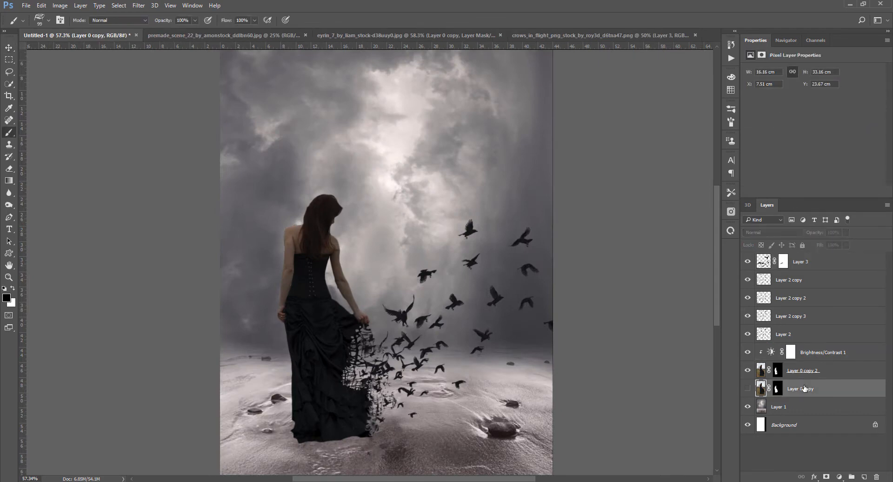
{"action": "right_click", "coordinate": [804, 389]}
{"action": "left_click", "coordinate": [786, 170]}
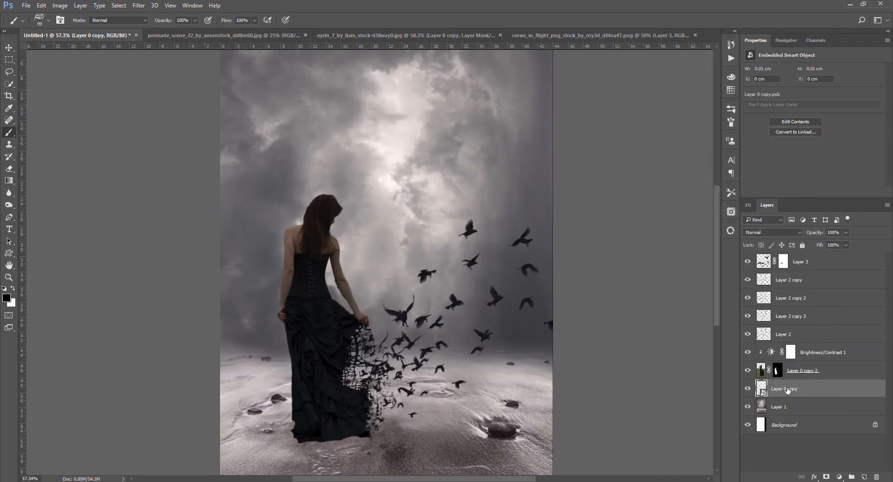
{"action": "key", "text": "ctrl+t"}
{"action": "left_click", "coordinate": [450, 186]}
{"action": "right_click", "coordinate": [811, 374]}
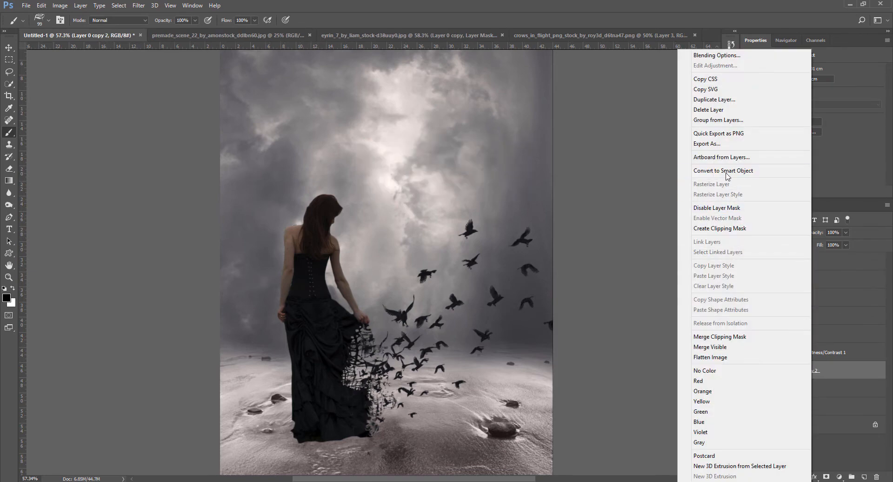
{"action": "right_click", "coordinate": [845, 376]}
{"action": "right_click", "coordinate": [866, 392]}
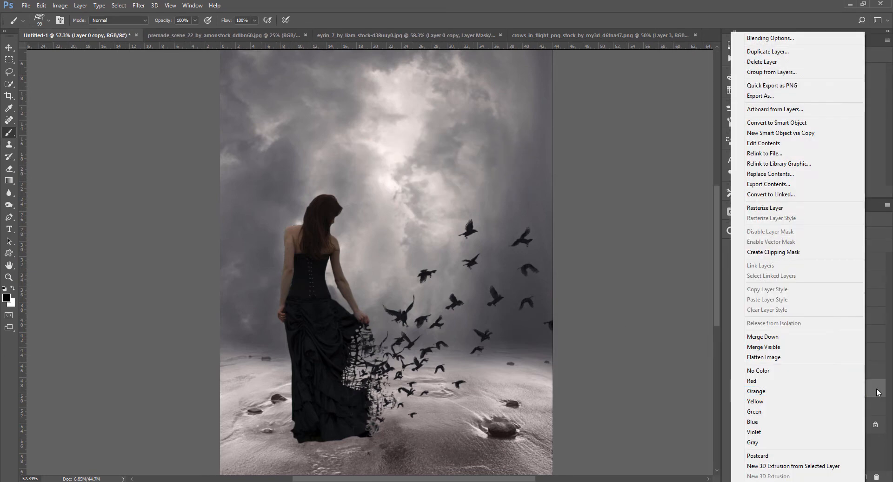
{"action": "right_click", "coordinate": [867, 390]}
{"action": "left_click", "coordinate": [766, 208]}
{"action": "key", "text": "ctrl+u"}
{"action": "left_click", "coordinate": [449, 185]}
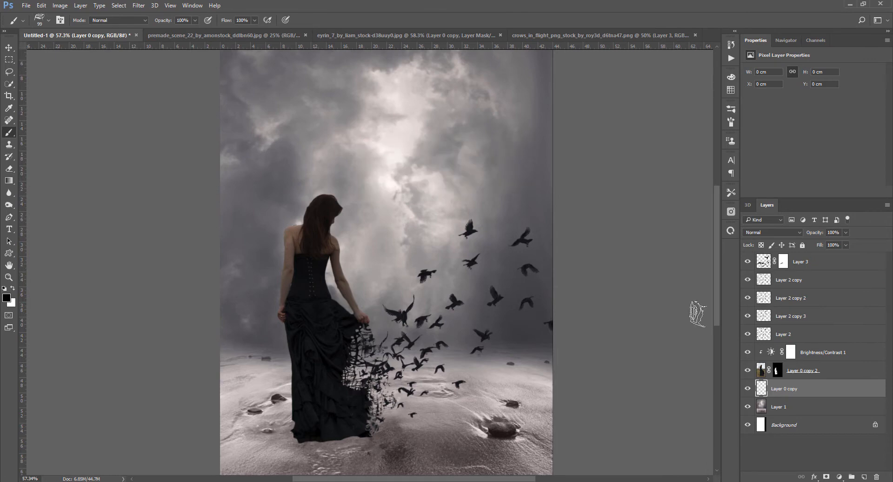
Undo the rasterizing and smart object conversion of Layer 0 copy
{"action": "scroll", "coordinate": [457, 332], "scroll_direction": "down", "scroll_amount": 3}
{"action": "scroll", "coordinate": [456, 331], "scroll_direction": "up", "scroll_amount": 2}
{"action": "key", "text": "v"}
{"action": "key", "text": "ctrl+alt+z"}
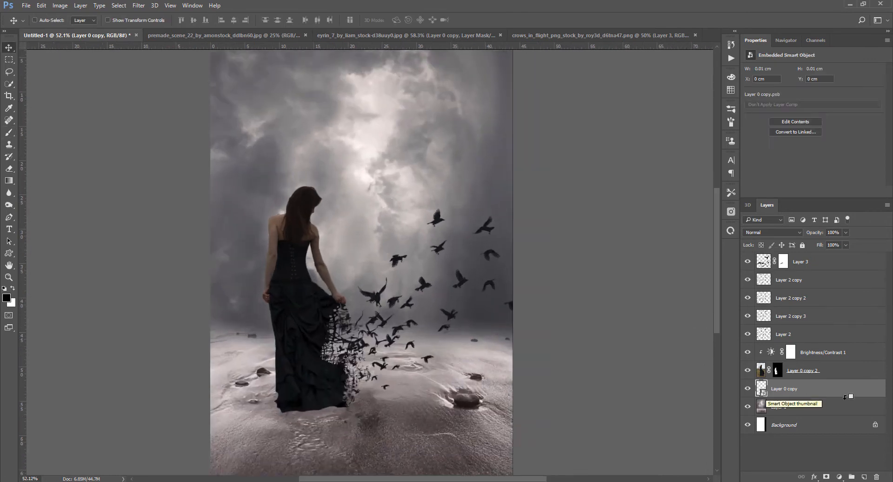
{"action": "key", "text": "ctrl+alt+z"}
Show Layer 0 copy, convert it to a smart object and set its Hue/Saturation lightness to -100
{"action": "left_click", "coordinate": [748, 390]}
{"action": "right_click", "coordinate": [819, 391]}
{"action": "left_click", "coordinate": [740, 171]}
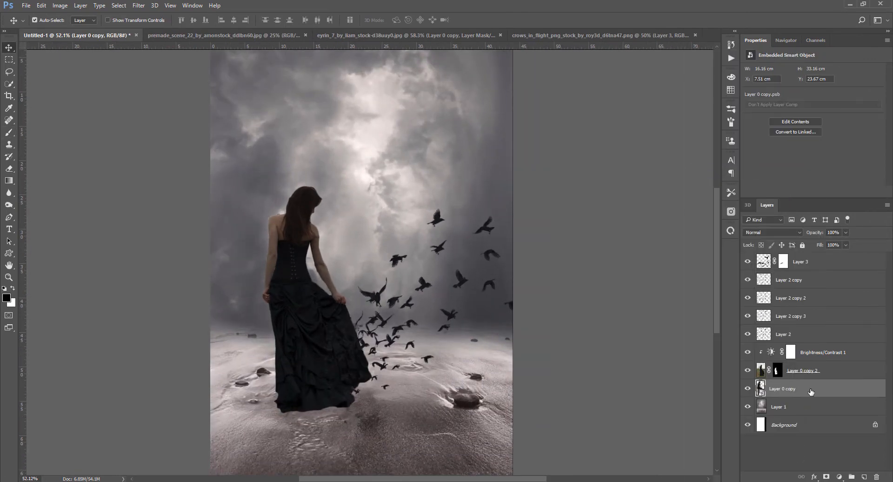
{"action": "key", "text": "ctrl+u"}
{"action": "left_click_drag", "start_coordinate": [414, 218], "coordinate": [379, 220]}
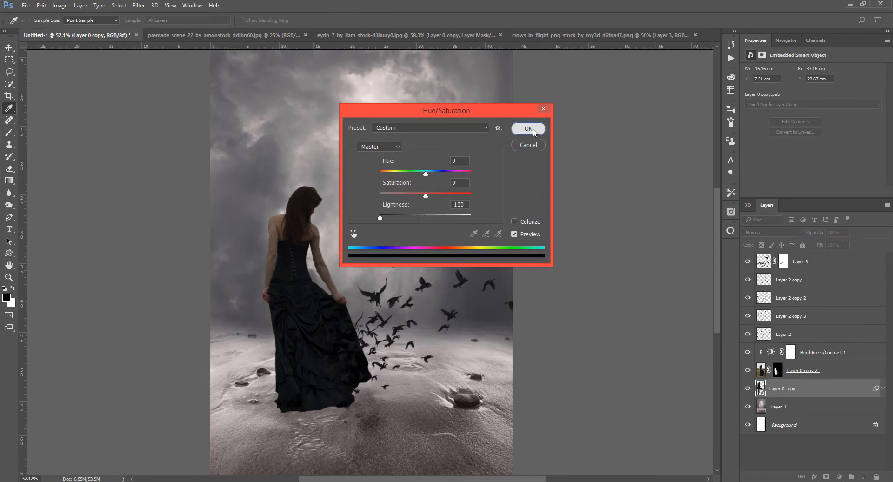
{"action": "left_click", "coordinate": [530, 130]}
{"action": "scroll", "coordinate": [503, 265], "scroll_direction": "down", "scroll_amount": 3}
Duplicate all five crow layers, from Layer 3 down to Layer 2
{"action": "left_click", "coordinate": [808, 262]}
{"action": "left_click", "coordinate": [823, 335], "text": "shift"}
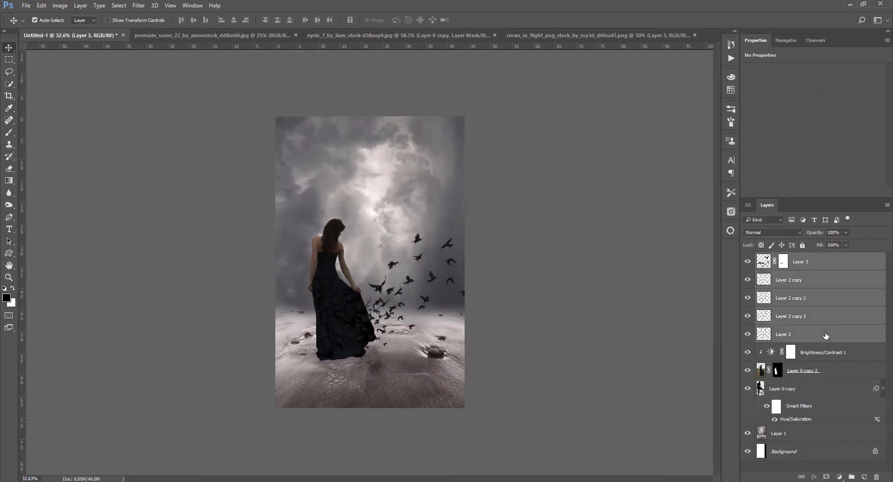
{"action": "key", "text": "ctrl+j"}
Place the five original crow layers directly above Layer 0 copy and merge them with it into one silhouette layer
{"action": "left_click", "coordinate": [811, 354]}
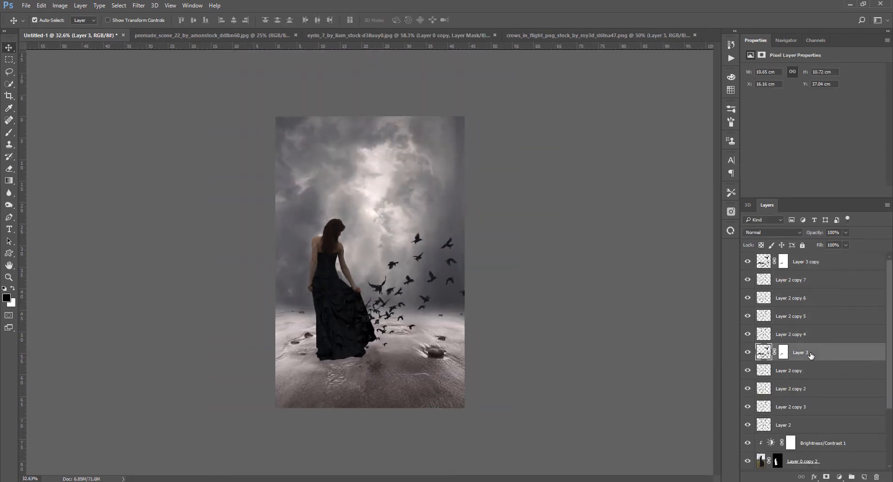
{"action": "left_click", "coordinate": [815, 427], "text": "shift"}
{"action": "scroll", "coordinate": [816, 427], "scroll_direction": "down", "scroll_amount": 3}
{"action": "left_click_drag", "start_coordinate": [821, 358], "coordinate": [803, 394]}
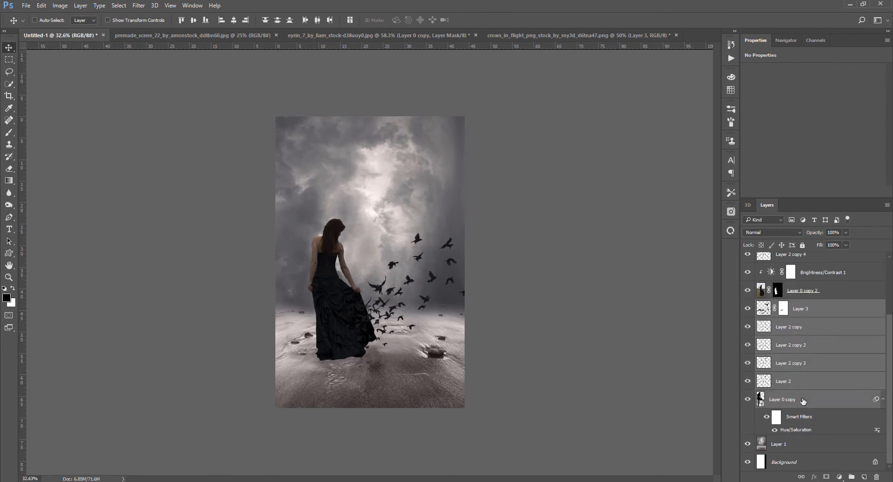
{"action": "key", "text": "ctrl+e"}
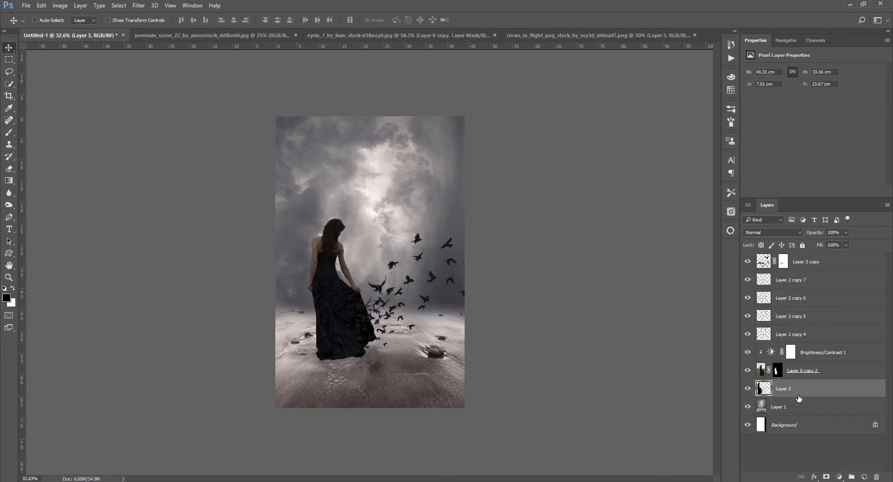
Try flipping the merged silhouette vertically below the woman's feet at about -41% height
{"action": "key", "text": "ctrl+t"}
{"action": "left_click_drag", "start_coordinate": [398, 219], "coordinate": [397, 347]}
{"action": "key", "text": "ctrl+plus"}
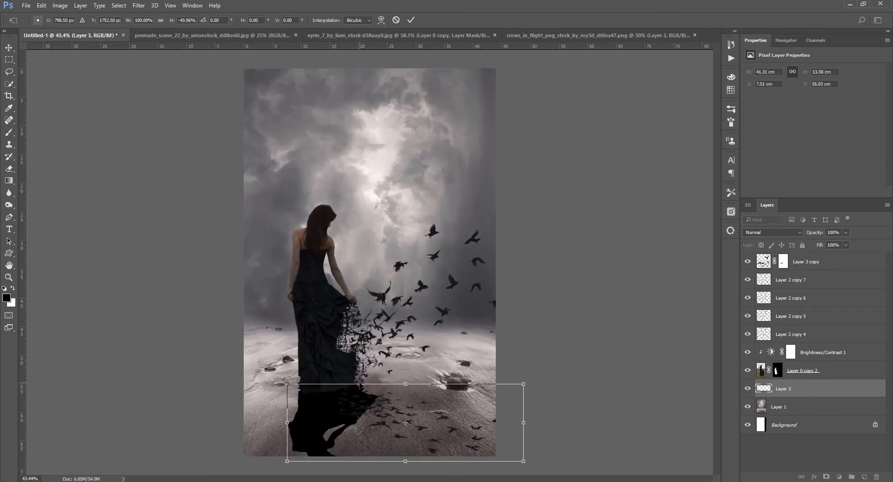
{"action": "key", "text": "Return"}
{"action": "key", "text": "ctrl+minus"}
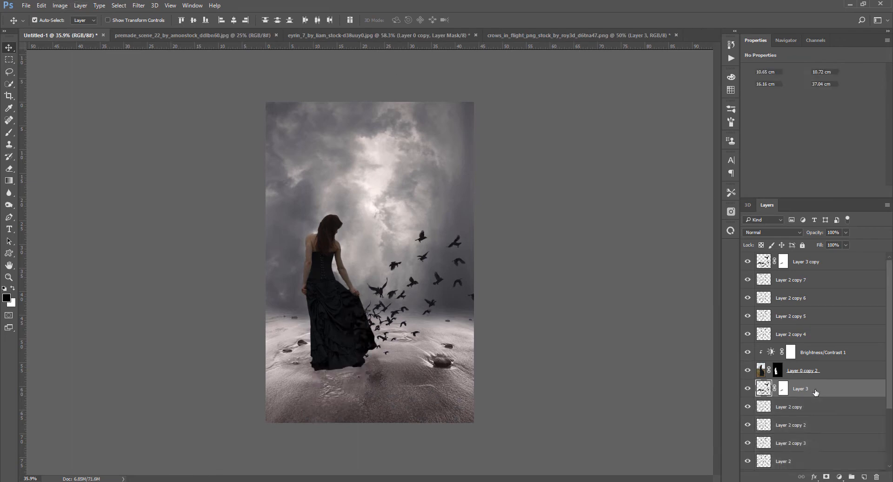
Merge the black figure and original crow layers again, and flip the result vertically to about -42.8% height below the woman's feet
{"action": "right_click", "coordinate": [814, 389]}
{"action": "left_click", "coordinate": [726, 170]}
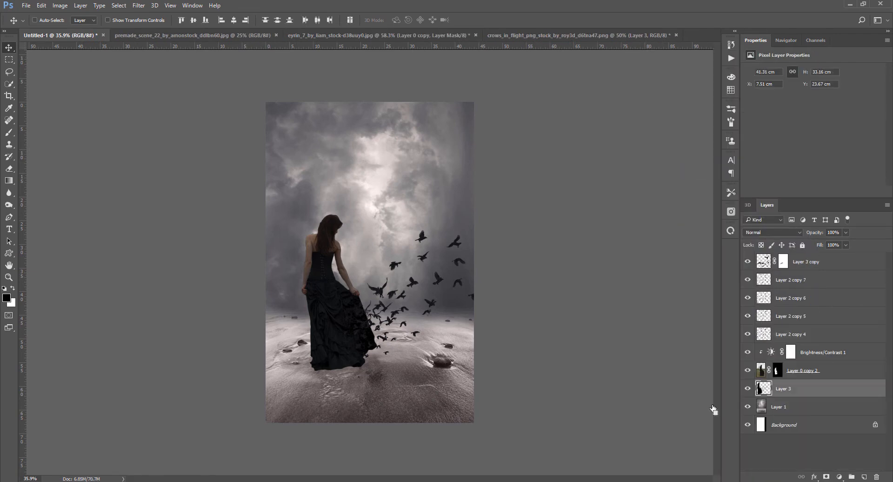
{"action": "key", "text": "ctrl+t"}
{"action": "left_click_drag", "start_coordinate": [400, 212], "coordinate": [399, 428]}
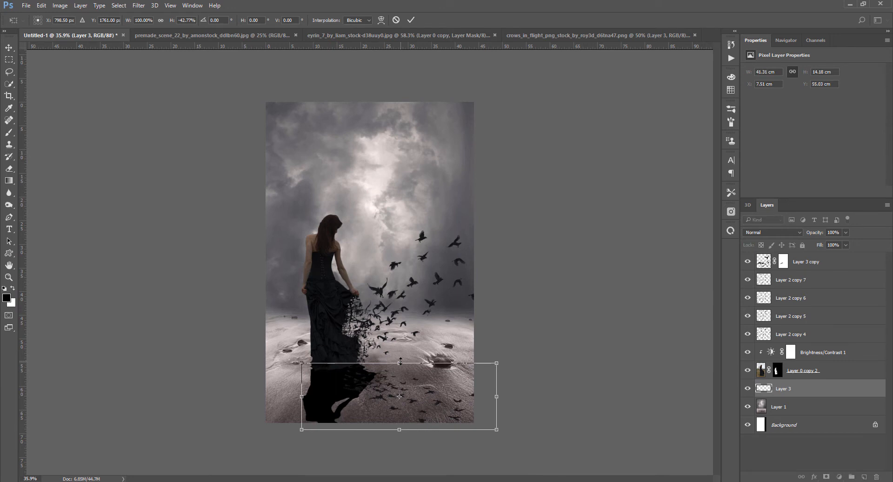
{"action": "key", "text": "Return"}
{"action": "left_click_drag", "start_coordinate": [394, 357], "coordinate": [395, 357]}
Stretch and skew the Layer 3 shadow along the ground to about 41.4 × 18.5 cm, with its left edge at about X 7.1 cm
{"action": "key", "text": "ctrl+t"}
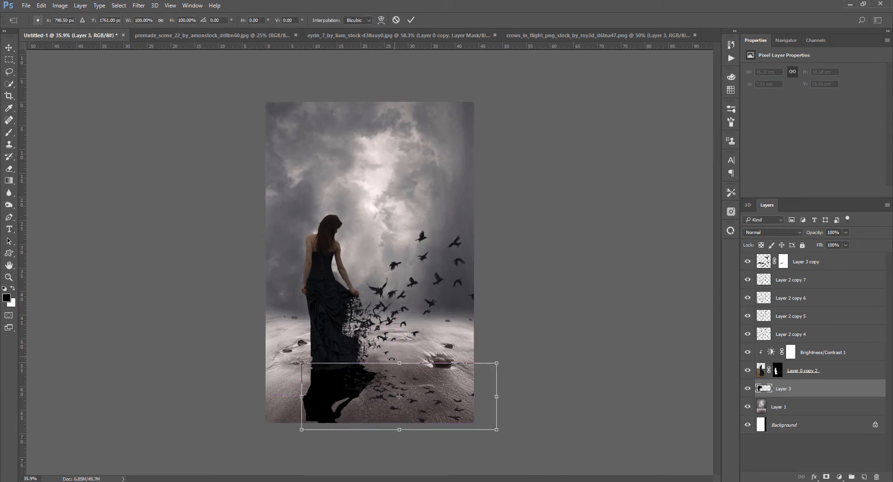
{"action": "left_click_drag", "start_coordinate": [399, 429], "coordinate": [416, 439]}
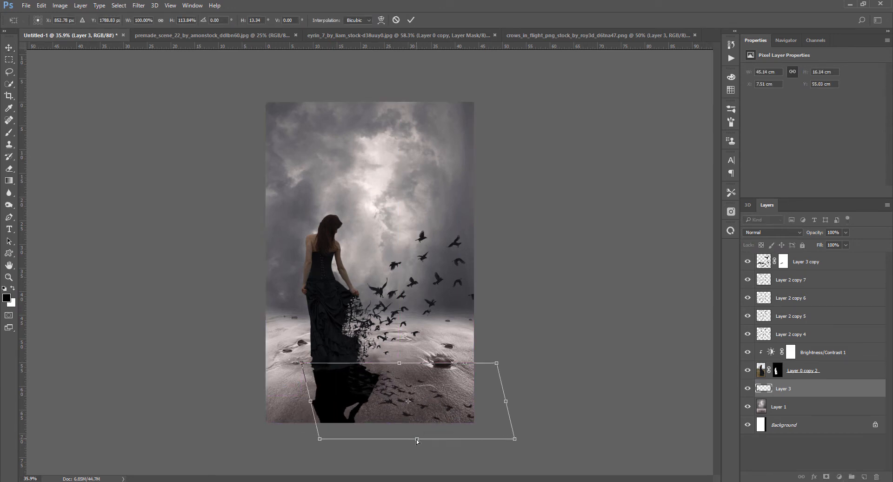
{"action": "key", "text": "Return"}
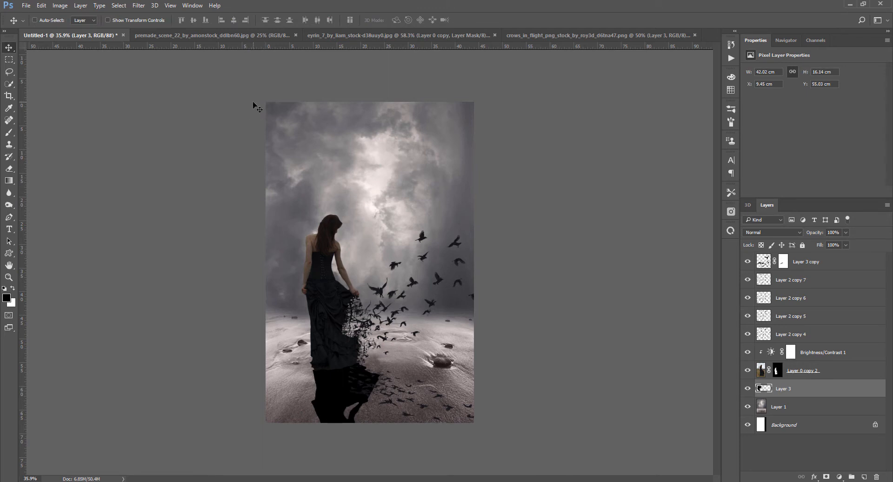
{"action": "key", "text": "ctrl+t"}
{"action": "left_click_drag", "start_coordinate": [406, 445], "coordinate": [397, 448]}
{"action": "key", "text": "Return"}
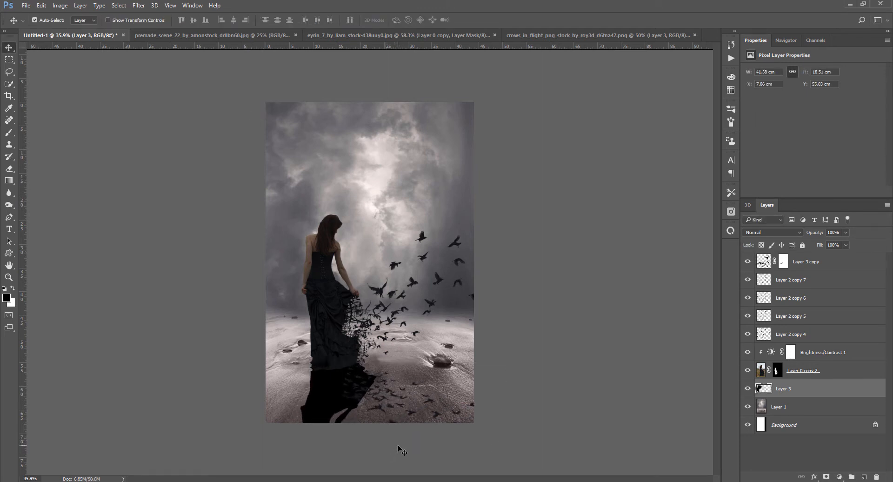
Soften the Layer 3 shadow with a Gaussian Blur of 3.9 pixels radius
{"action": "left_click", "coordinate": [146, 10]}
{"action": "mouse_move", "coordinate": [196, 105]}
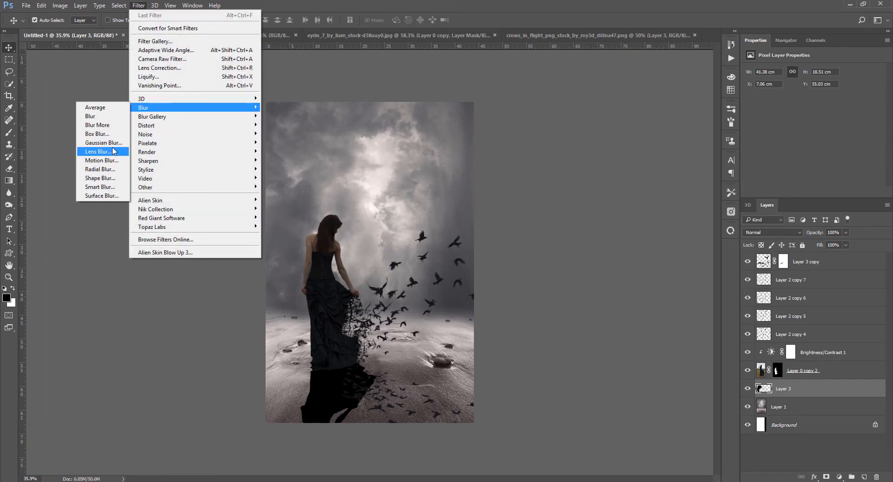
{"action": "left_click", "coordinate": [107, 145]}
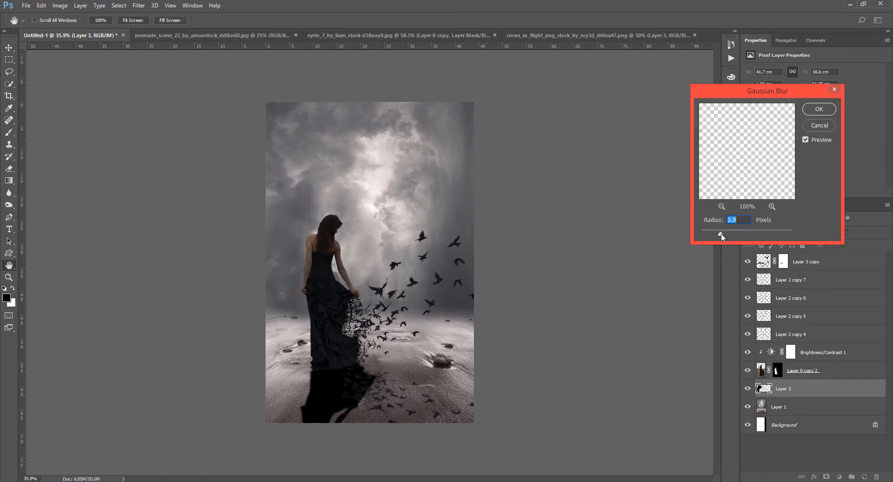
{"action": "left_click", "coordinate": [818, 110]}
Add a mask to the Layer 3 shadow and fade its lower part with a large soft black brush at 20% opacity
{"action": "left_click_drag", "start_coordinate": [810, 233], "coordinate": [851, 236]}
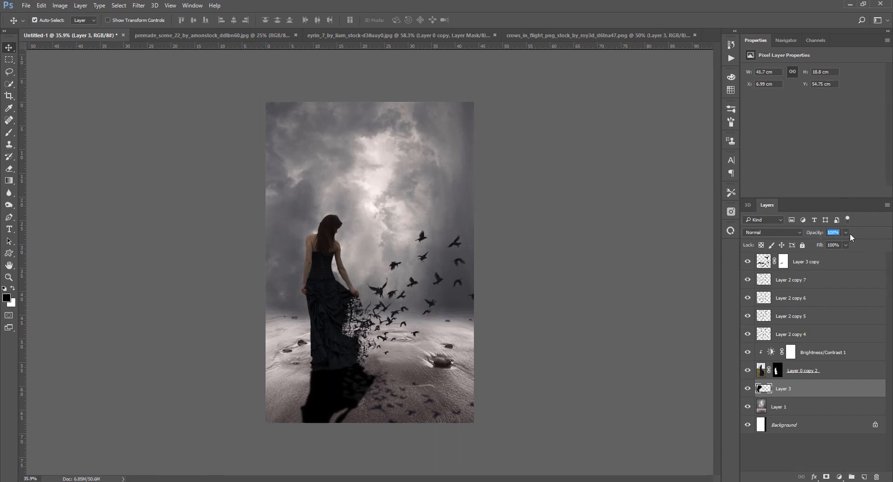
{"action": "left_click", "coordinate": [826, 476]}
{"action": "key", "text": "b"}
{"action": "right_click", "coordinate": [396, 172]}
{"action": "key", "text": "Escape"}
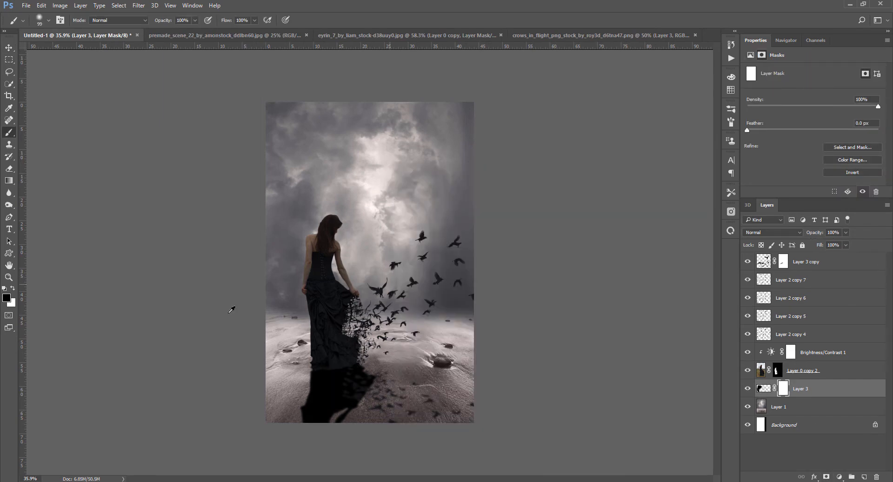
{"action": "left_click_drag", "start_coordinate": [321, 279], "coordinate": [424, 289]}
{"action": "scroll", "coordinate": [368, 411], "scroll_direction": "down", "scroll_amount": 2}
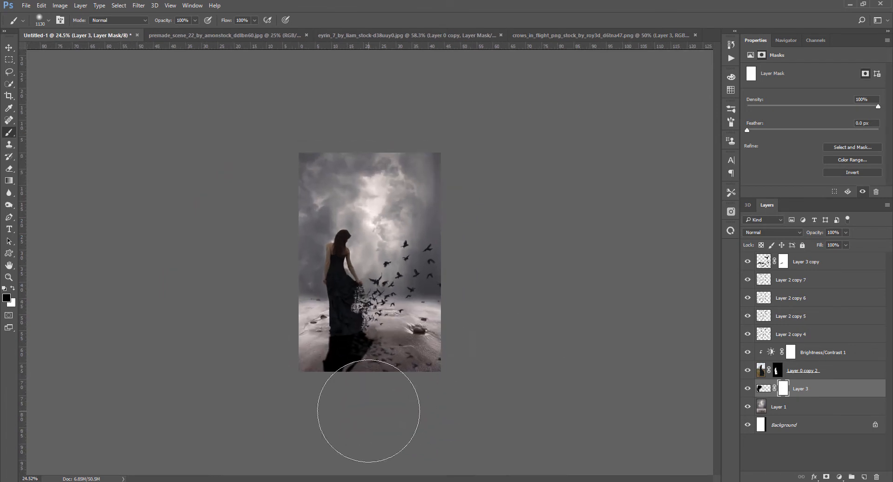
{"action": "key", "text": "2"}
{"action": "left_click", "coordinate": [367, 405]}
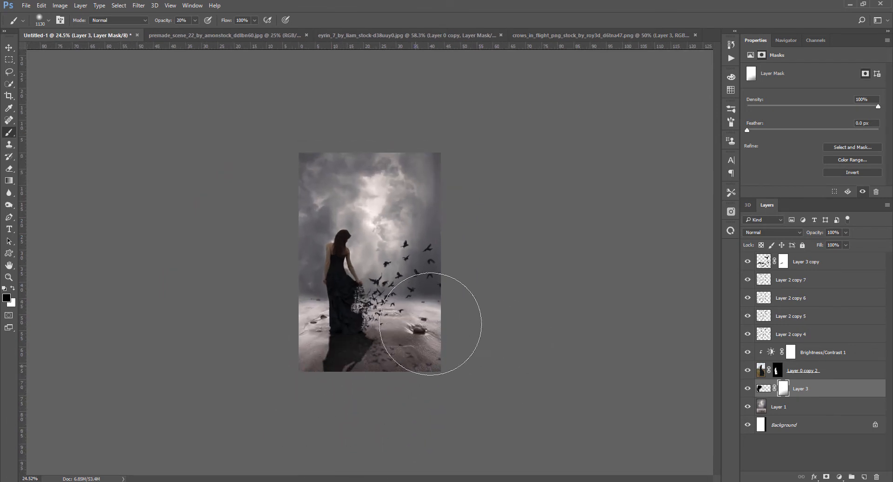
Refine the Layer 3 mask around the base of the shadow near the woman's feet with white and black brush strokes at 20% opacity
{"action": "key", "text": "x"}
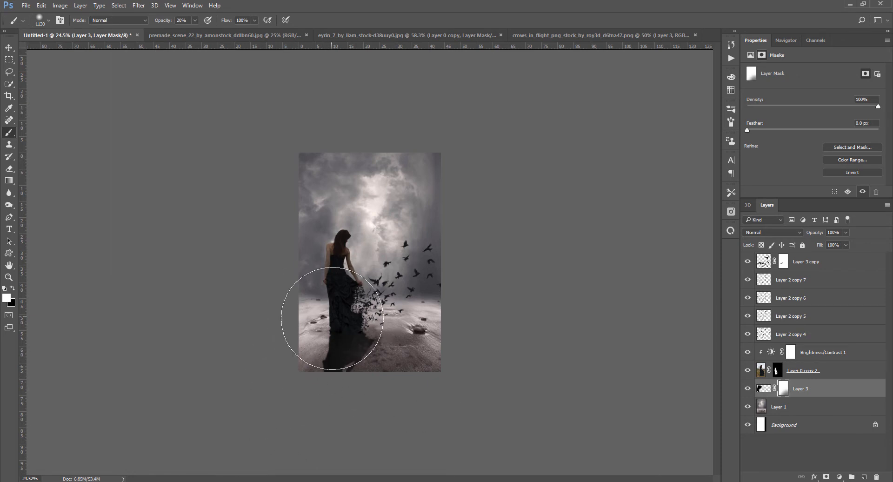
{"action": "left_click_drag", "start_coordinate": [332, 318], "coordinate": [297, 318]}
{"action": "scroll", "coordinate": [348, 322], "scroll_direction": "up", "scroll_amount": 3}
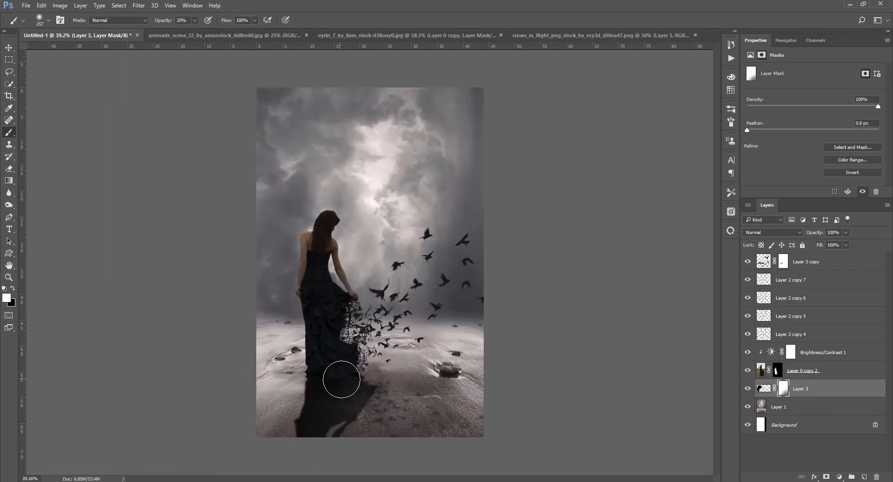
{"action": "left_click_drag", "start_coordinate": [341, 380], "coordinate": [319, 384]}
{"action": "key", "text": "x"}
{"action": "left_click", "coordinate": [327, 382]}
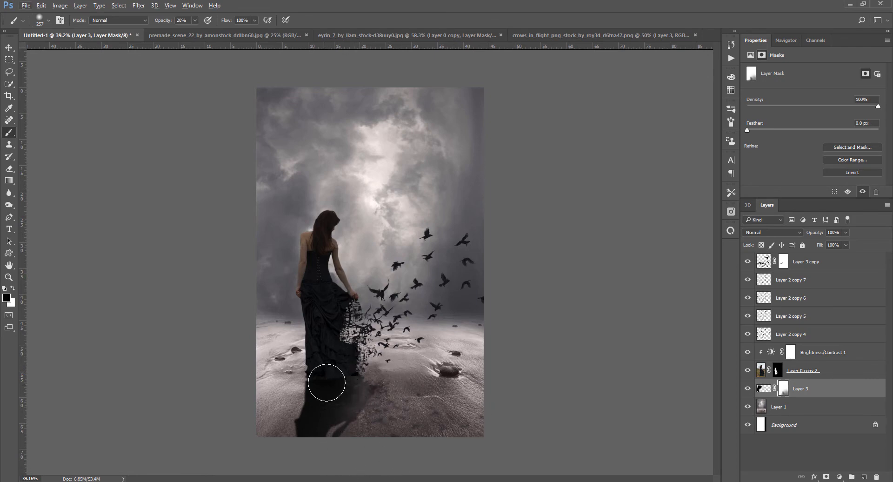
{"action": "key", "text": "x"}
{"action": "left_click_drag", "start_coordinate": [333, 374], "coordinate": [338, 388]}
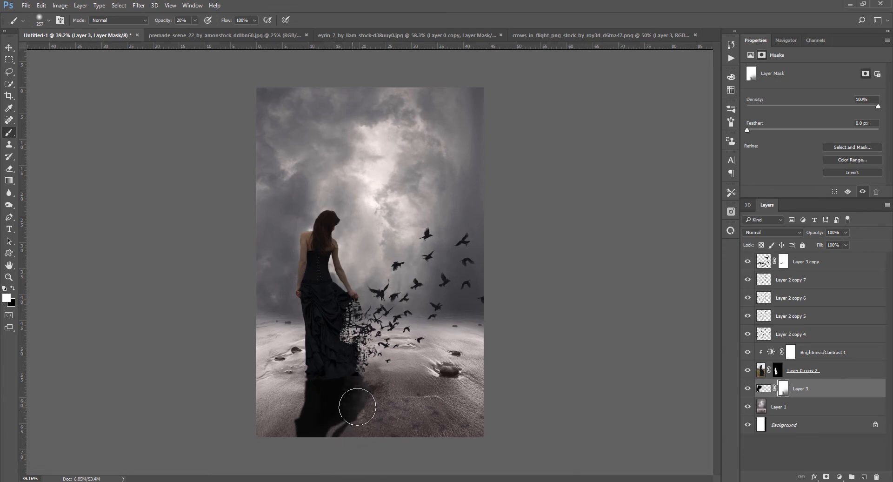
Lower the opacity of the Layer 3 shadow to 78%
{"action": "key", "text": "ctrl+minus"}
{"action": "left_click_drag", "start_coordinate": [802, 234], "coordinate": [807, 235]}
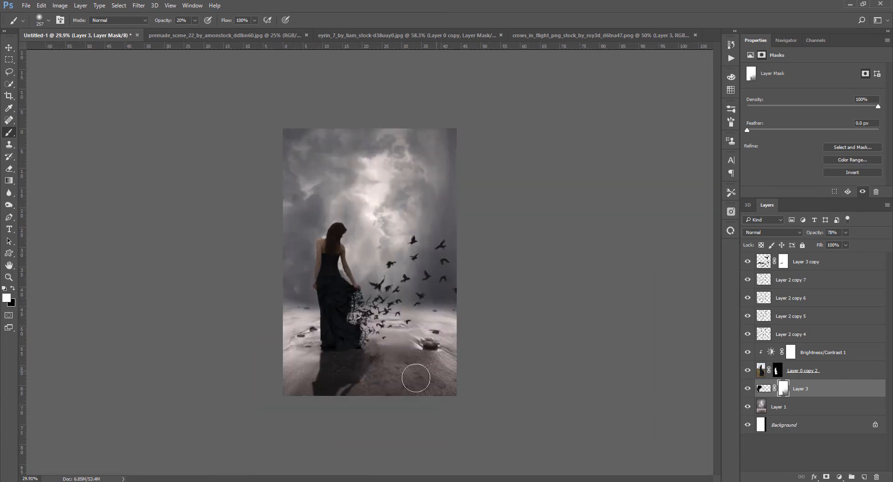
{"action": "scroll", "coordinate": [416, 378], "scroll_direction": "up", "scroll_amount": 2}
{"action": "key", "text": "x"}
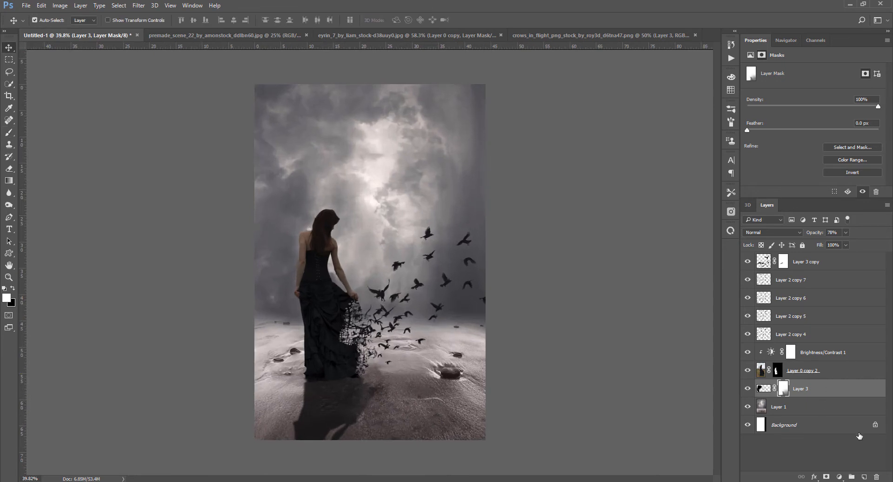
Create a new layer above Layer 3 and paint soft black shading under the woman's feet at 60% brush opacity
{"action": "left_click", "coordinate": [863, 477]}
{"action": "right_click", "coordinate": [295, 368], "text": "alt"}
{"action": "scroll", "coordinate": [339, 362], "scroll_direction": "up", "scroll_amount": 3}
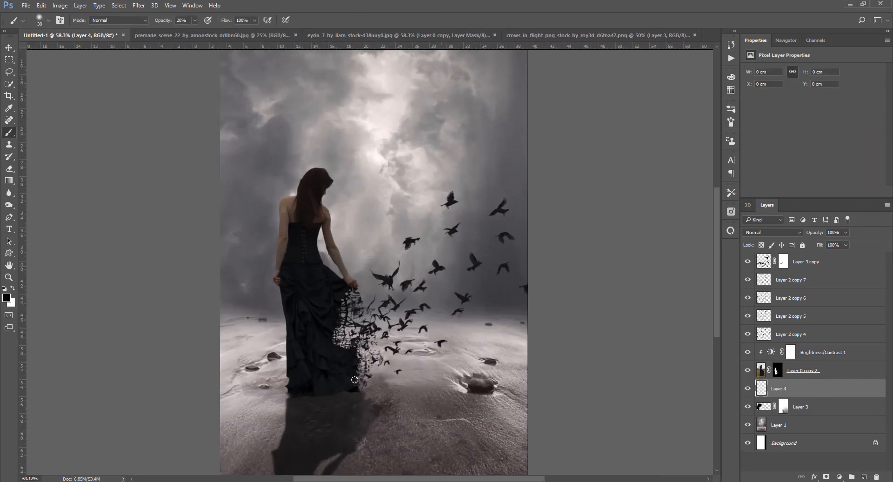
{"action": "right_click", "coordinate": [283, 399], "text": "alt"}
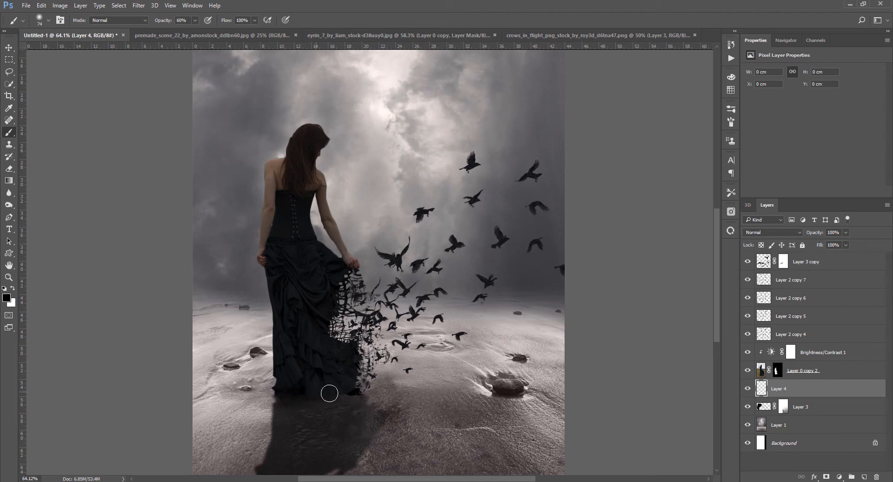
{"action": "mouse_move", "coordinate": [329, 394]}
{"action": "left_mouse_down"}
{"action": "mouse_move", "coordinate": [295, 403]}
{"action": "mouse_move", "coordinate": [349, 398]}
{"action": "mouse_move", "coordinate": [283, 405]}
{"action": "mouse_move", "coordinate": [298, 412]}
{"action": "mouse_move", "coordinate": [280, 409]}
{"action": "mouse_move", "coordinate": [318, 405]}
{"action": "mouse_move", "coordinate": [284, 417]}
{"action": "mouse_move", "coordinate": [355, 404]}
{"action": "mouse_move", "coordinate": [265, 427]}
{"action": "mouse_move", "coordinate": [319, 413]}
{"action": "mouse_move", "coordinate": [286, 409]}
{"action": "mouse_move", "coordinate": [276, 461]}
{"action": "left_mouse_up"}
{"action": "scroll", "coordinate": [322, 418], "scroll_direction": "down", "scroll_amount": 1}
{"action": "right_click", "coordinate": [320, 419], "text": "alt"}
{"action": "left_click", "coordinate": [321, 414]}
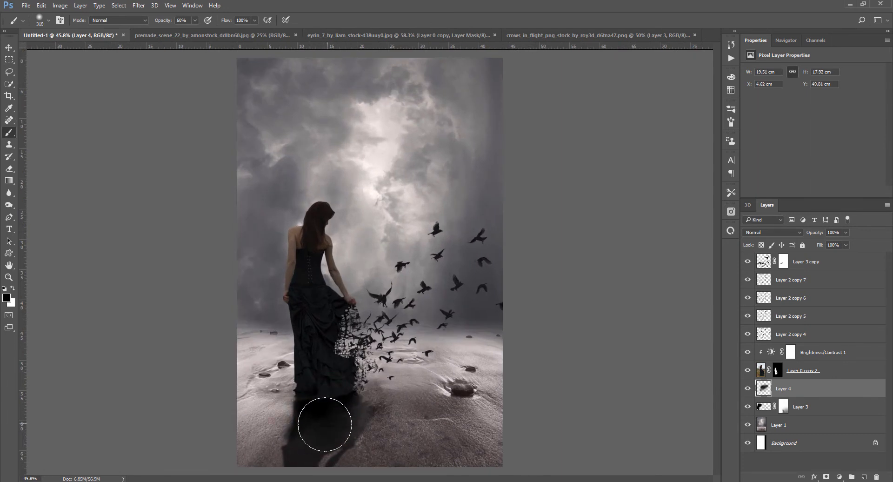
{"action": "mouse_move", "coordinate": [324, 424]}
{"action": "left_mouse_down"}
{"action": "mouse_move", "coordinate": [286, 438]}
{"action": "mouse_move", "coordinate": [279, 428]}
{"action": "mouse_move", "coordinate": [250, 431]}
{"action": "left_mouse_up"}
Reduce the opacity of the painted foot shading on Layer 4 to 83%
{"action": "key", "text": "e"}
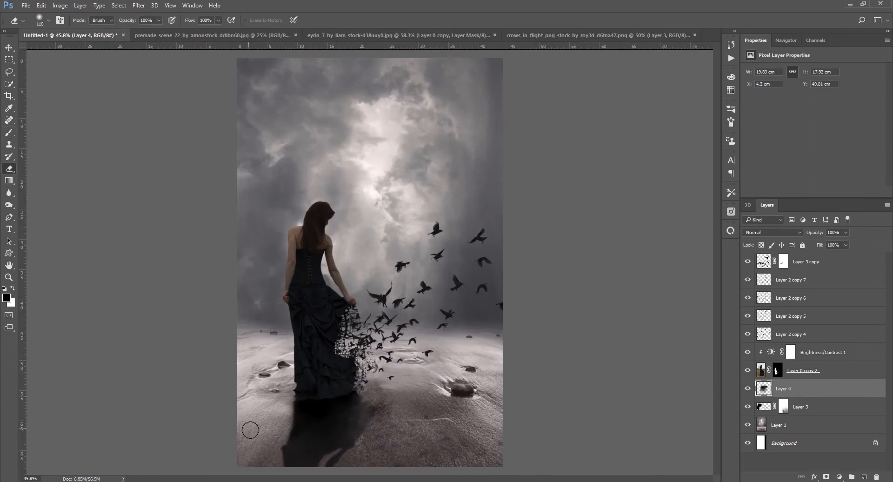
{"action": "scroll", "coordinate": [250, 430], "scroll_direction": "down", "scroll_amount": 1}
{"action": "key", "text": "v"}
{"action": "scroll", "coordinate": [398, 378], "scroll_direction": "down", "scroll_amount": 1}
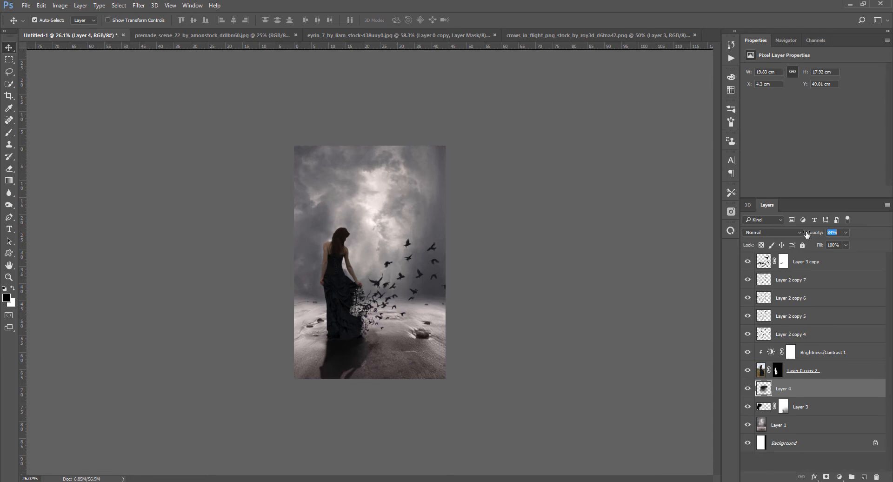
{"action": "left_click_drag", "start_coordinate": [806, 234], "coordinate": [805, 233]}
{"action": "scroll", "coordinate": [406, 370], "scroll_direction": "up", "scroll_amount": 2}
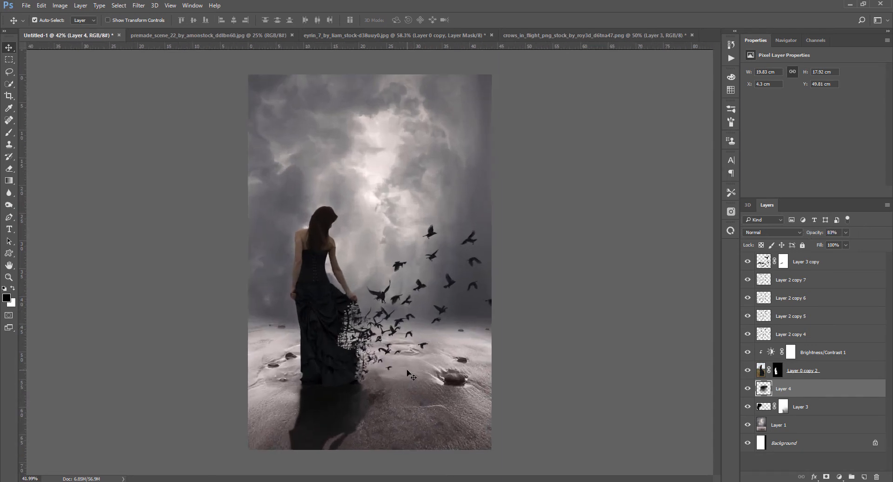
{"action": "scroll", "coordinate": [411, 376], "scroll_direction": "up", "scroll_amount": 1}
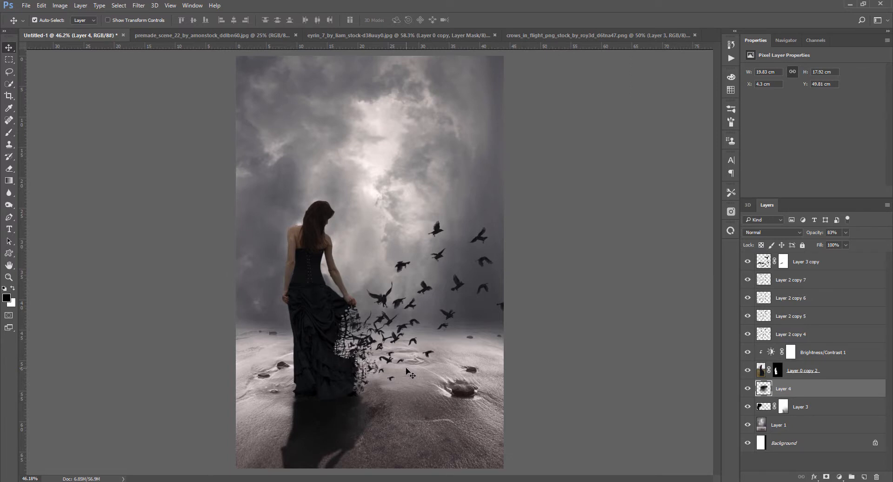
Check the woman layer's visibility and delete the Layer 3 shadow
{"action": "left_click", "coordinate": [762, 372]}
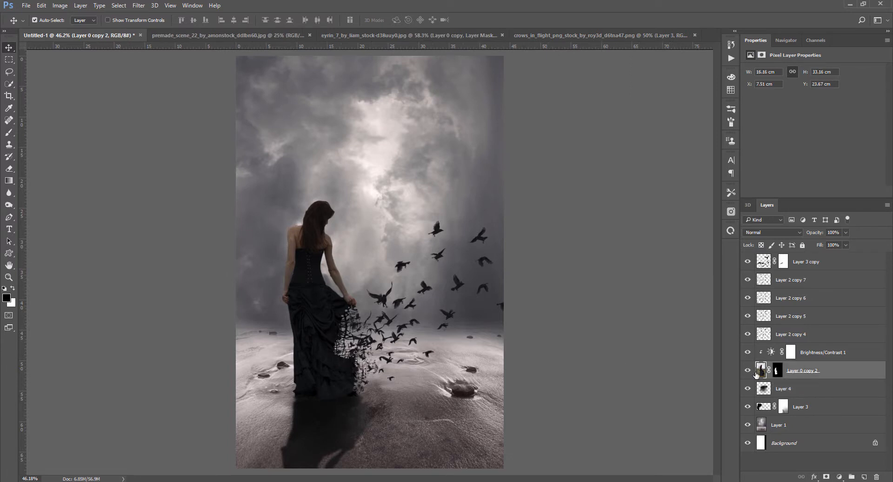
{"action": "left_click", "coordinate": [748, 370]}
{"action": "left_click", "coordinate": [748, 370]}
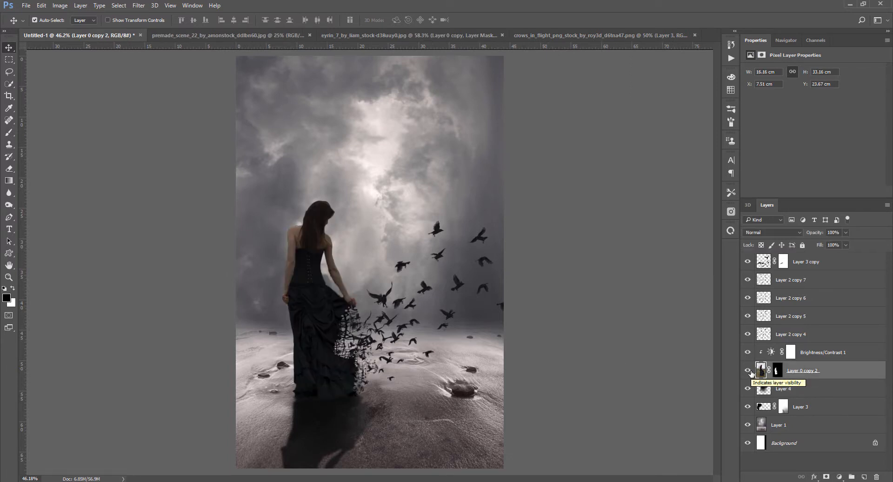
{"action": "left_click", "coordinate": [807, 413]}
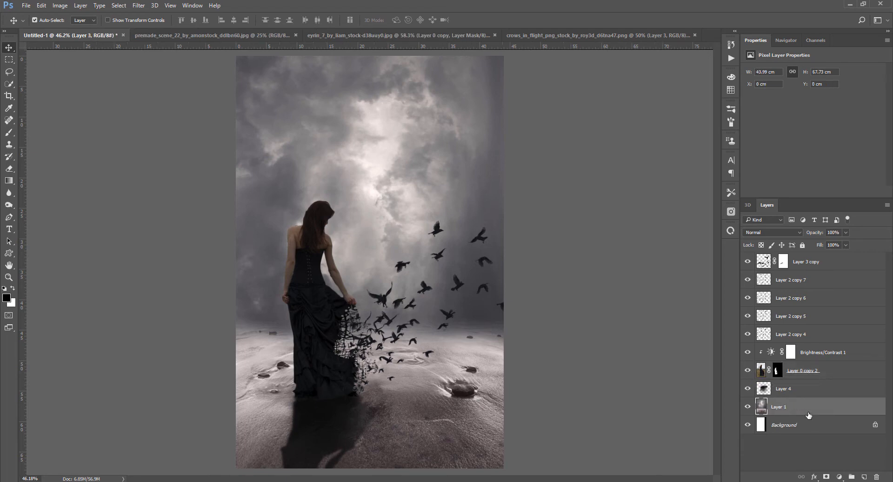
{"action": "key", "text": "Delete"}
Duplicate Layer 0 copy 2 and convert the lower of the two woman layers to a smart object
{"action": "left_click", "coordinate": [803, 376]}
{"action": "key", "text": "ctrl+j"}
{"action": "right_click", "coordinate": [809, 388]}
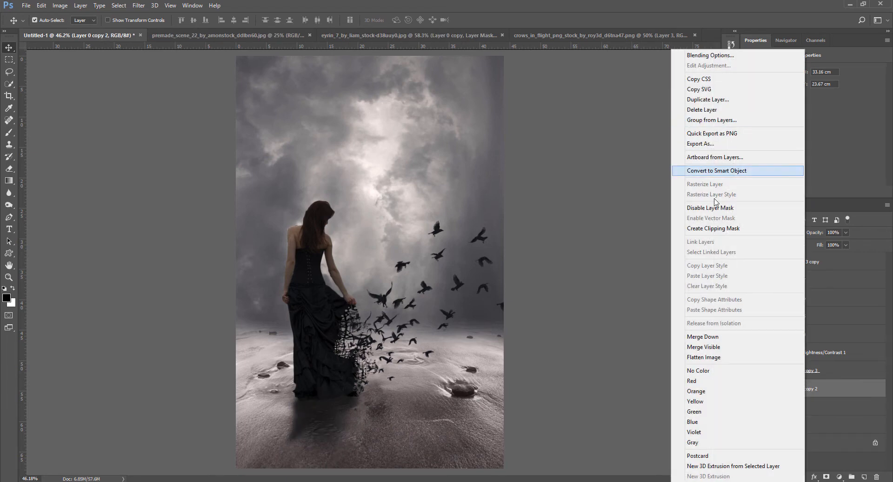
{"action": "left_click", "coordinate": [753, 170]}
Turn the Layer 0 copy 2 smart object black with a Hue/Saturation adjustment
{"action": "key", "text": "ctrl+u"}
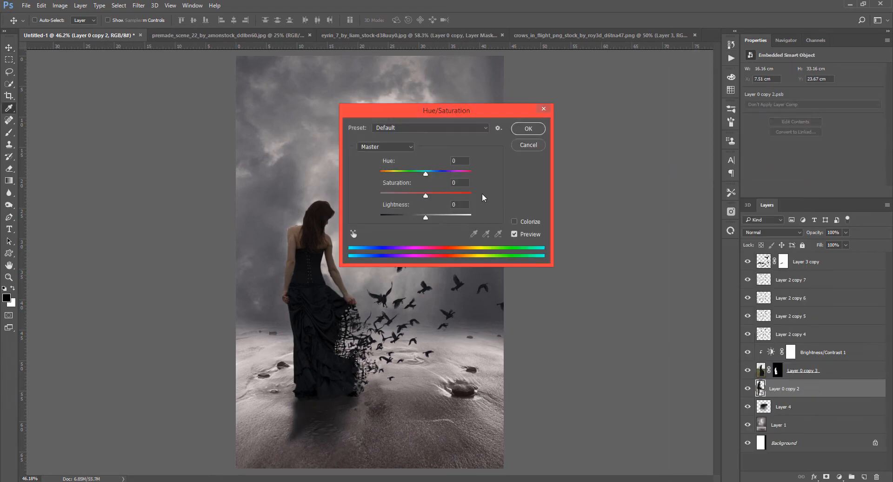
{"action": "left_click_drag", "start_coordinate": [482, 194], "coordinate": [469, 194]}
{"action": "key", "text": "Return"}
Flip the Layer 0 copy 2 silhouette vertically and squash it to about 17.9 cm high, meeting the woman's feet at about Y 55 cm
{"action": "key", "text": "ctrl+t"}
{"action": "left_click", "coordinate": [458, 191]}
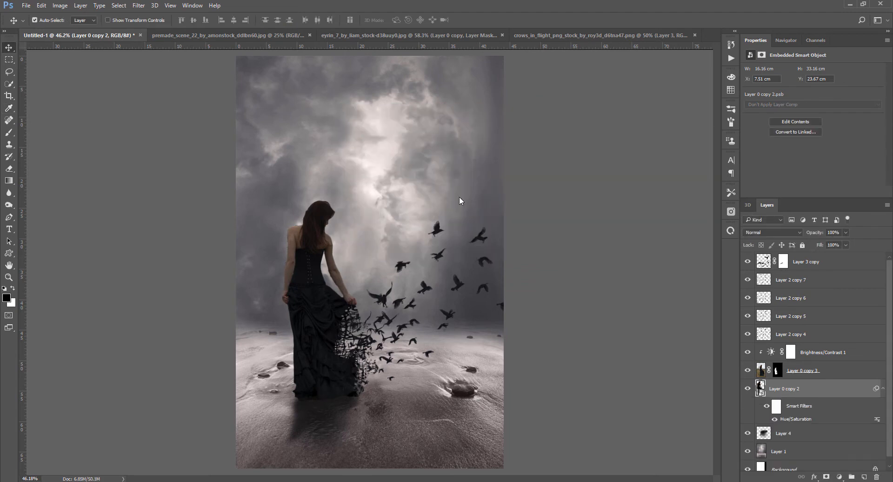
{"action": "left_click_drag", "start_coordinate": [330, 199], "coordinate": [330, 481]}
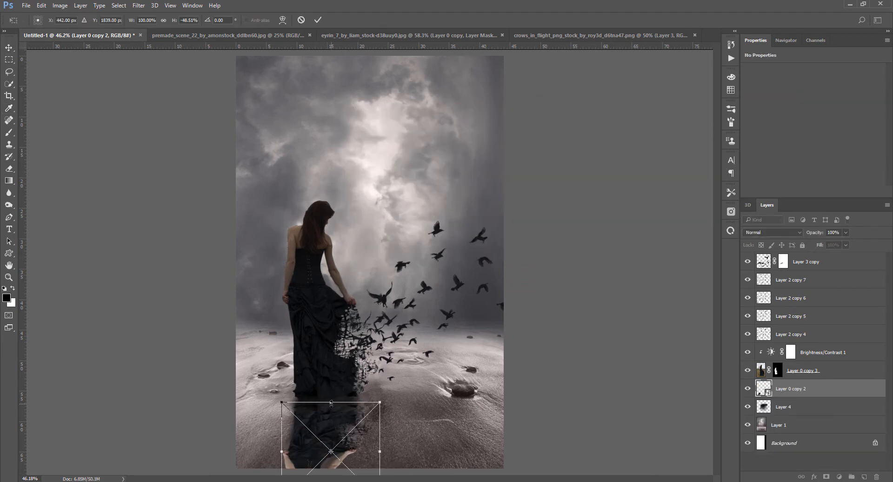
{"action": "left_click_drag", "start_coordinate": [331, 403], "coordinate": [331, 391]}
{"action": "key", "text": "Return"}
{"action": "scroll", "coordinate": [448, 368], "scroll_direction": "down", "scroll_amount": 2}
{"action": "scroll", "coordinate": [447, 368], "scroll_direction": "down", "scroll_amount": 1}
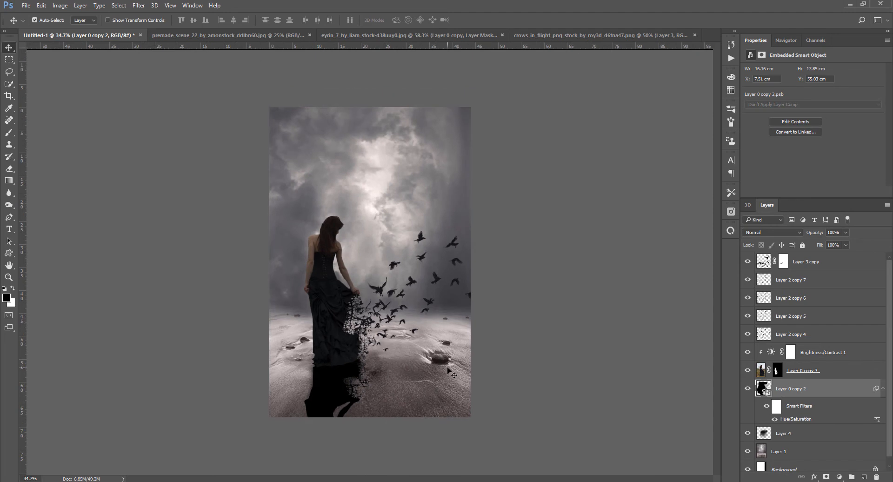
{"action": "scroll", "coordinate": [447, 369], "scroll_direction": "up", "scroll_amount": 2}
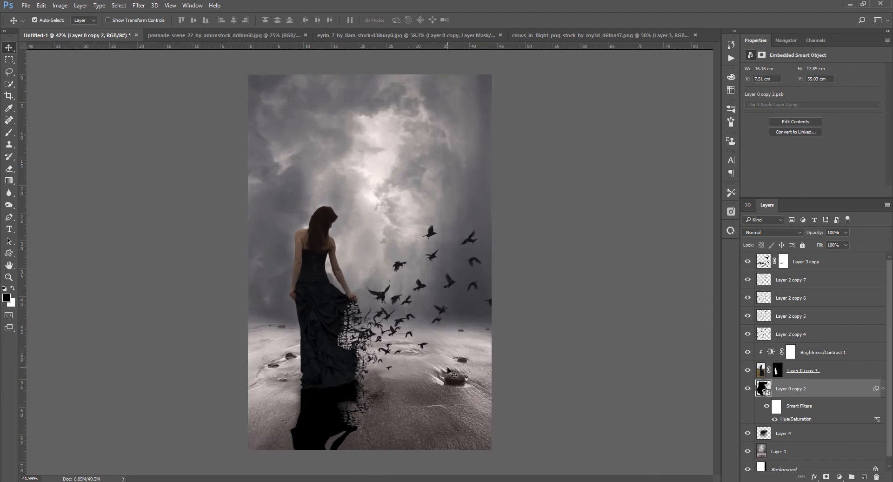
{"action": "scroll", "coordinate": [447, 370], "scroll_direction": "down", "scroll_amount": 1}
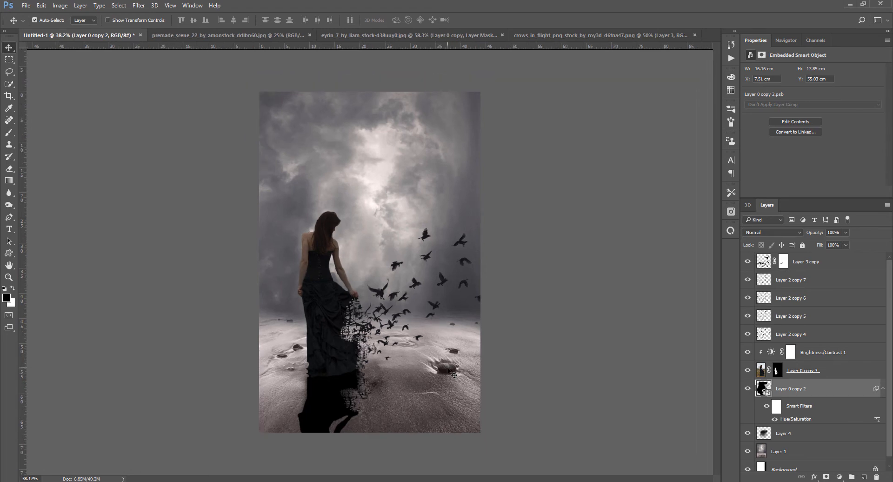
{"action": "scroll", "coordinate": [447, 369], "scroll_direction": "up", "scroll_amount": 1}
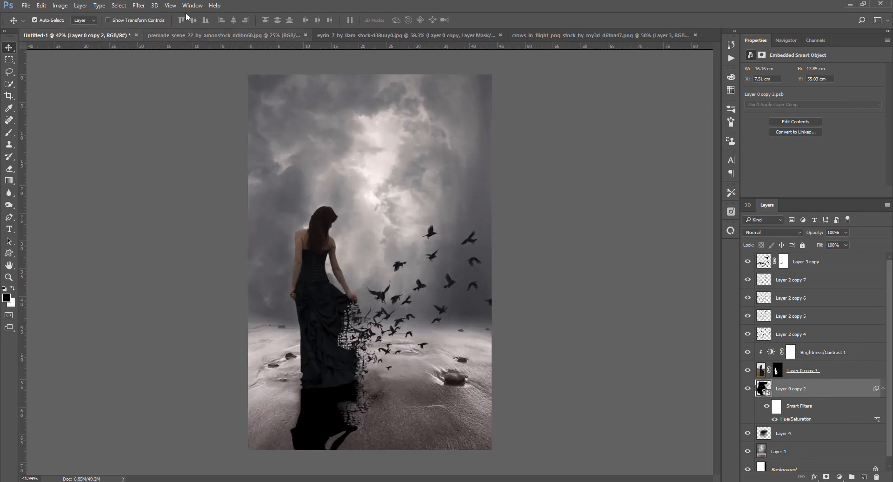
Soften the flipped Layer 0 copy 2 silhouette with a Gaussian Blur of 3.9 pixels radius
{"action": "left_click", "coordinate": [138, 5]}
{"action": "left_click", "coordinate": [149, 14]}
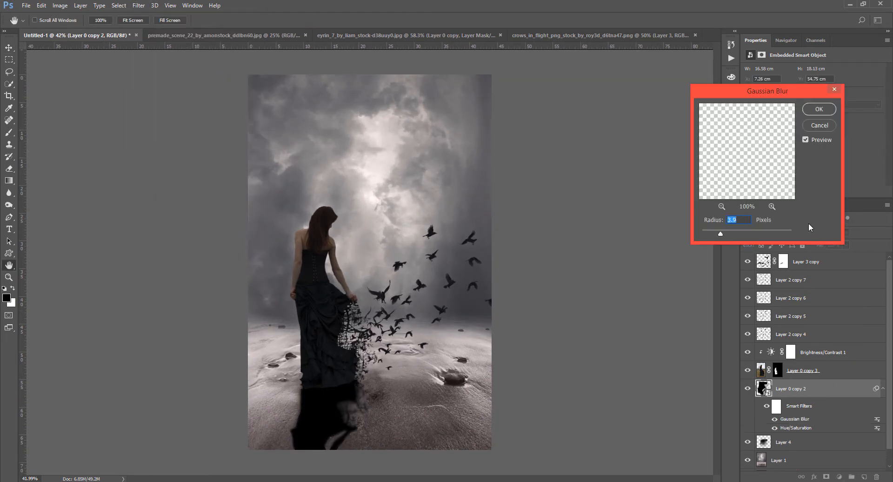
{"action": "left_click", "coordinate": [819, 108]}
Convert Layer 3 copy to a smart object and place a merged duplicate of the crow layers directly above Layer 0 copy 2
{"action": "right_click", "coordinate": [823, 262]}
{"action": "left_click", "coordinate": [791, 170]}
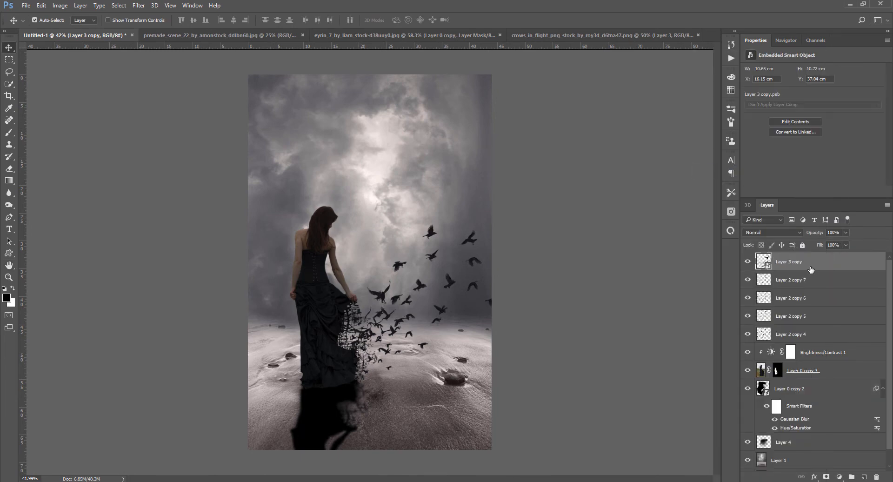
{"action": "key", "text": "ctrl+j"}
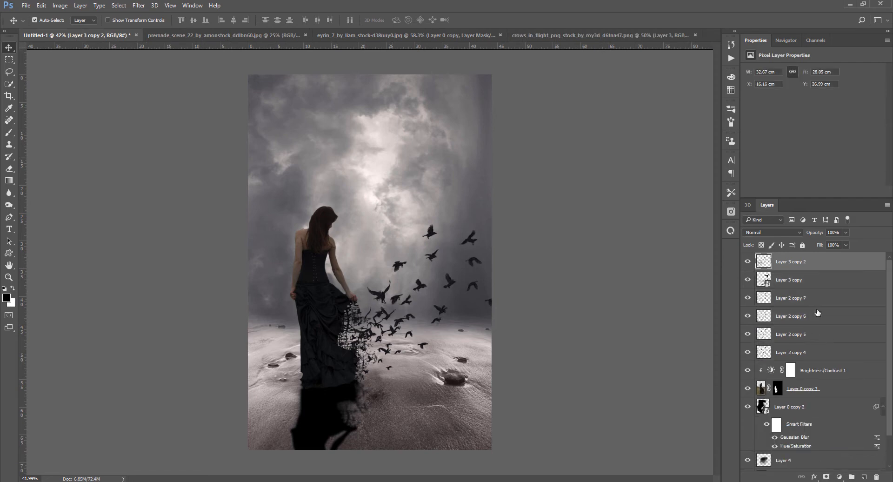
{"action": "left_click_drag", "start_coordinate": [816, 263], "coordinate": [797, 397]}
{"action": "key", "text": "ctrl+e"}
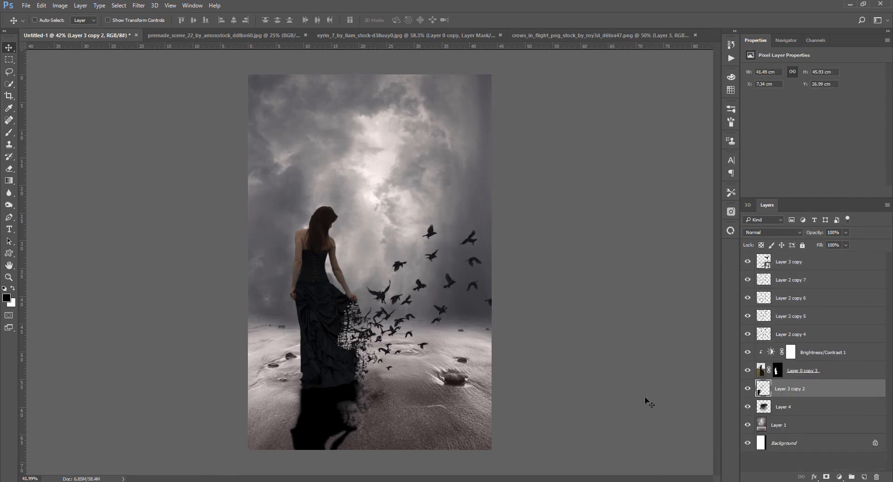
{"action": "key", "text": "ctrl+z"}
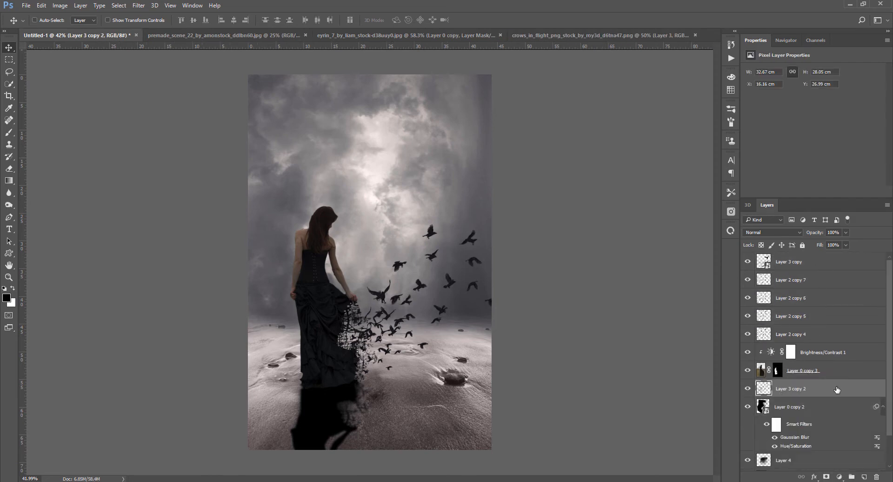
Flip the duplicated crows vertically to -72.96% height onto the ground and merge them with the blurred silhouette
{"action": "key", "text": "ctrl+t"}
{"action": "left_click_drag", "start_coordinate": [430, 224], "coordinate": [429, 481]}
{"action": "key", "text": "Return"}
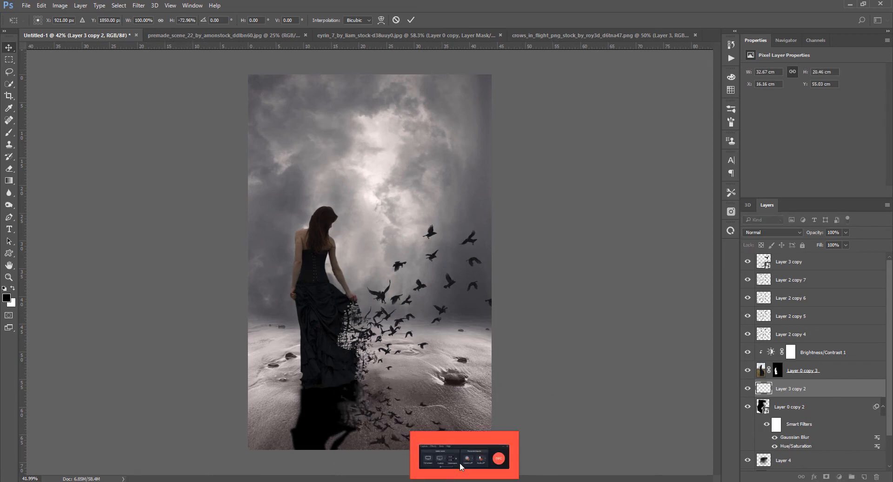
{"action": "key", "text": "ctrl+e"}
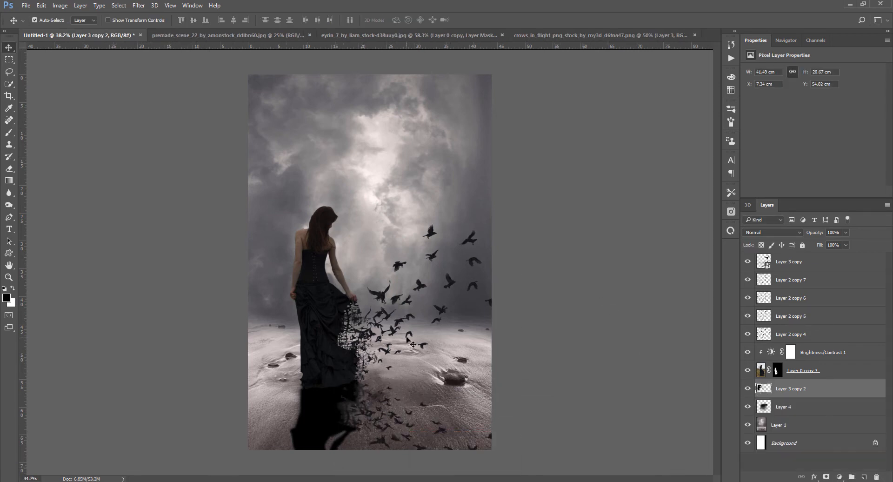
Try reducing the opacity of the Layer 3 copy 2 shadow to 81% and restore it to 100%
{"action": "scroll", "coordinate": [410, 342], "scroll_direction": "down", "scroll_amount": 2}
{"action": "left_click_drag", "start_coordinate": [819, 232], "coordinate": [814, 231]}
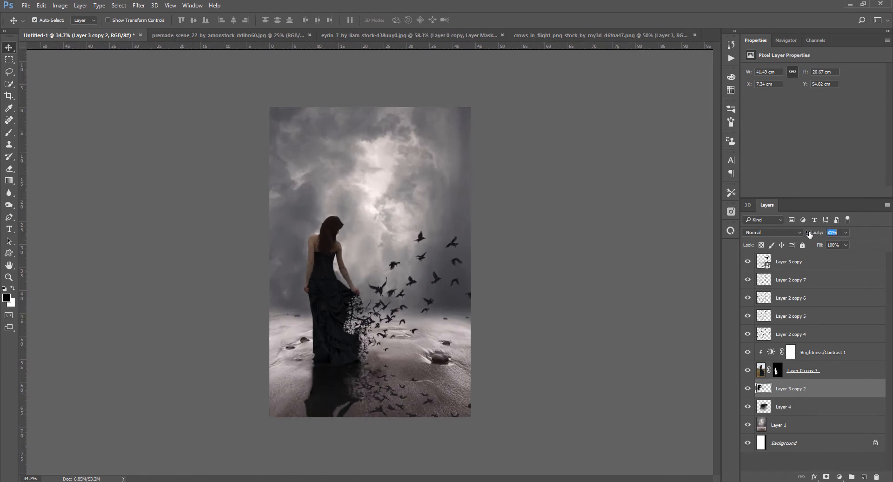
{"action": "left_click_drag", "start_coordinate": [839, 233], "coordinate": [841, 235]}
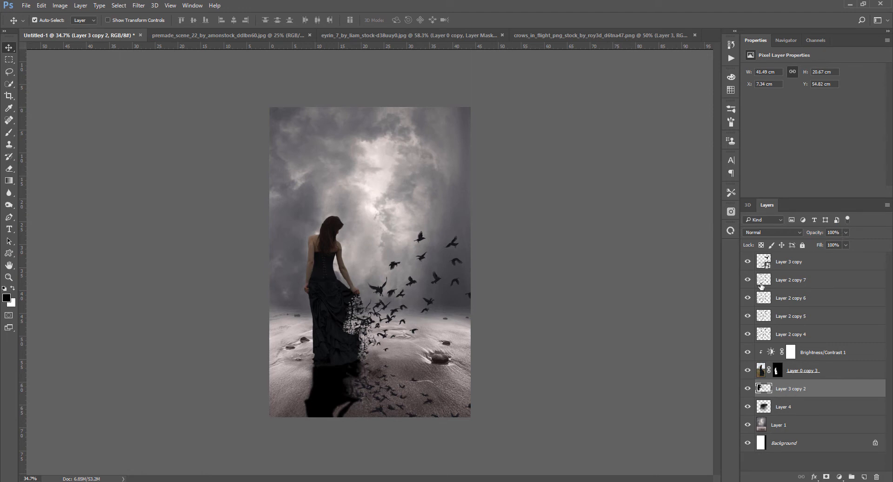
Add a mask to Layer 3 copy 2 and fade the lower shadow and crows with a large soft black brush at 10% opacity
{"action": "left_click", "coordinate": [826, 476]}
{"action": "key", "text": "b"}
{"action": "key", "text": "x"}
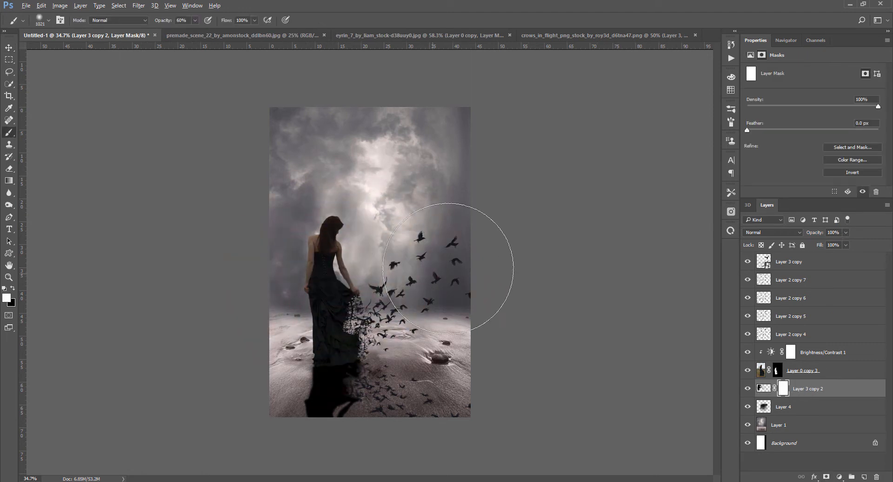
{"action": "key", "text": "x"}
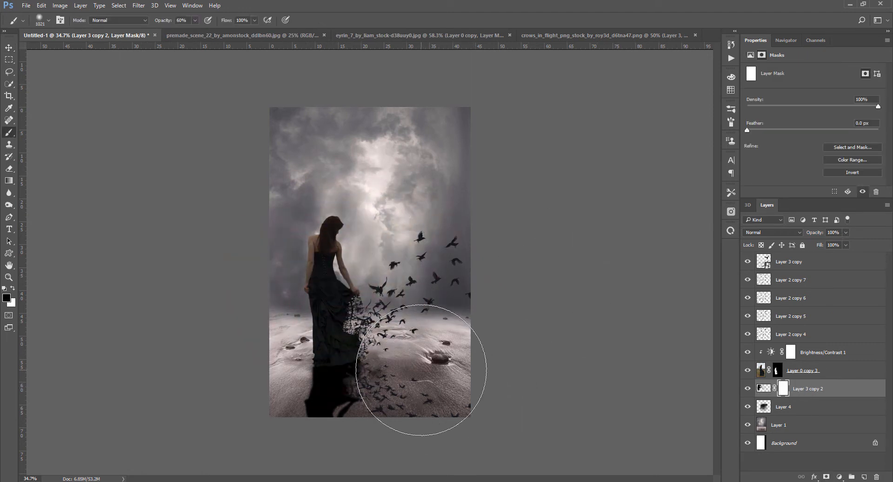
{"action": "key", "text": "1"}
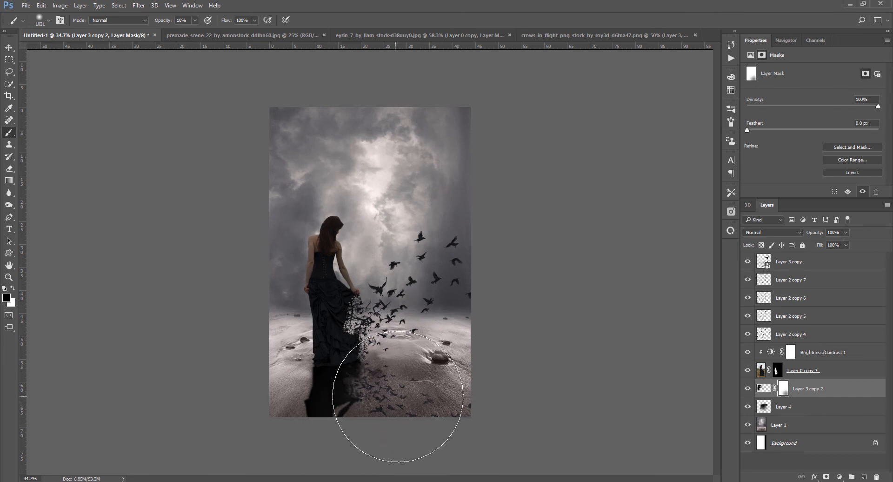
{"action": "left_click_drag", "start_coordinate": [377, 367], "coordinate": [467, 366]}
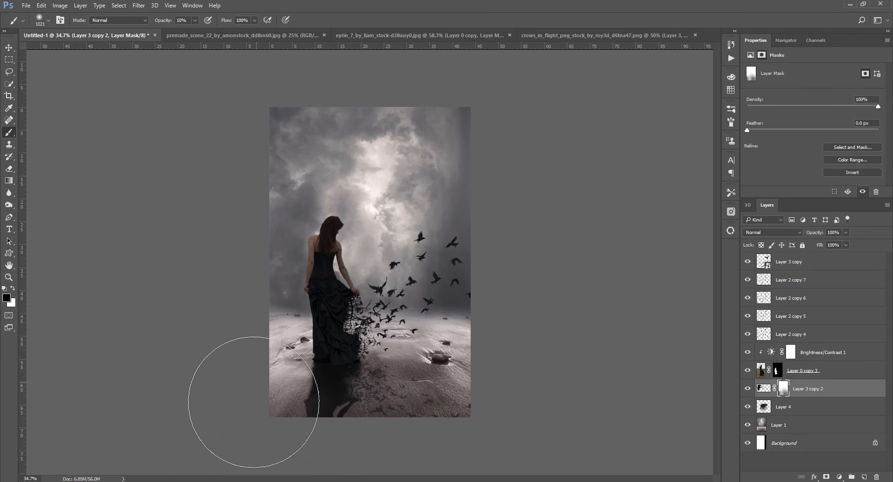
Refine the Layer 3 copy 2 mask with white at 10% opacity over the woman's ground shadow and review the whole image
{"action": "scroll", "coordinate": [370, 262], "scroll_direction": "up", "scroll_amount": 2}
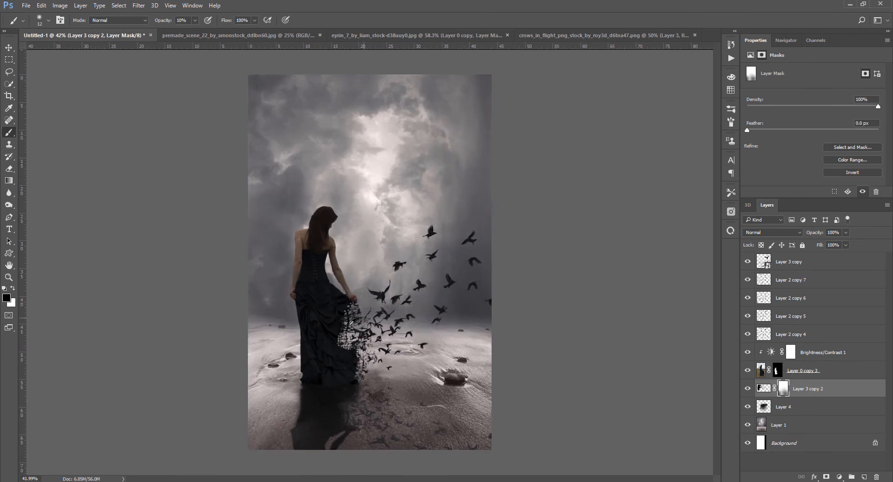
{"action": "left_click_drag", "start_coordinate": [346, 318], "coordinate": [362, 319]}
{"action": "key", "text": "x"}
{"action": "left_click_drag", "start_coordinate": [331, 402], "coordinate": [324, 402]}
{"action": "scroll", "coordinate": [298, 450], "scroll_direction": "down", "scroll_amount": 3}
{"action": "key", "text": "v"}
{"action": "scroll", "coordinate": [334, 441], "scroll_direction": "down", "scroll_amount": 2}
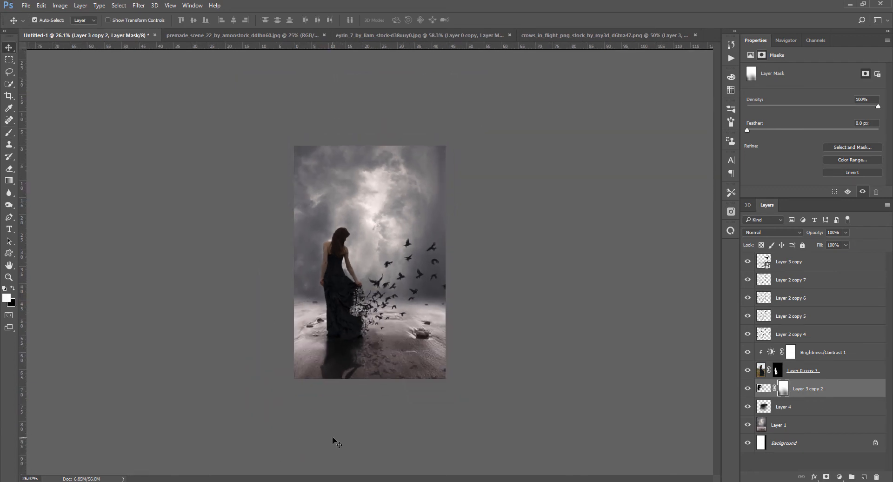
{"action": "scroll", "coordinate": [377, 362], "scroll_direction": "up", "scroll_amount": 4}
{"action": "scroll", "coordinate": [418, 290], "scroll_direction": "up", "scroll_amount": 2}
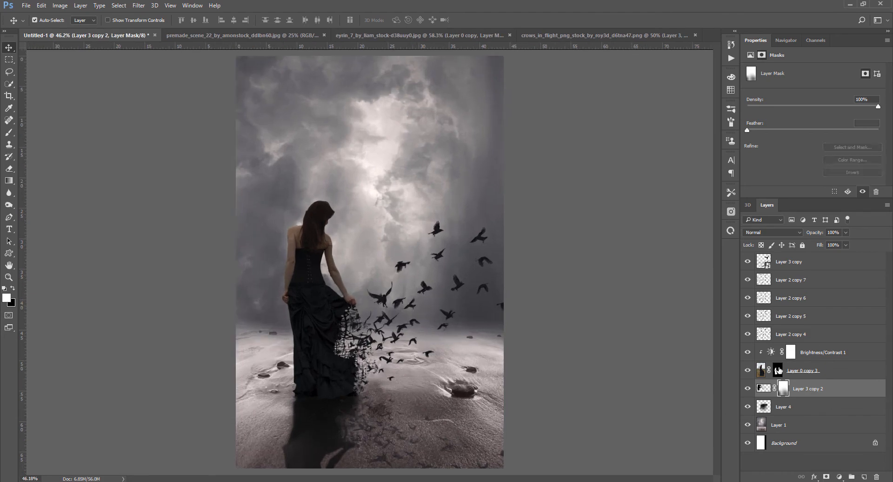
Erode the dress's lower hem on the Layer 0 copy 3 mask using a black splatter brush, about 188 px at 100% opacity
{"action": "left_click", "coordinate": [463, 389]}
{"action": "key", "text": "b"}
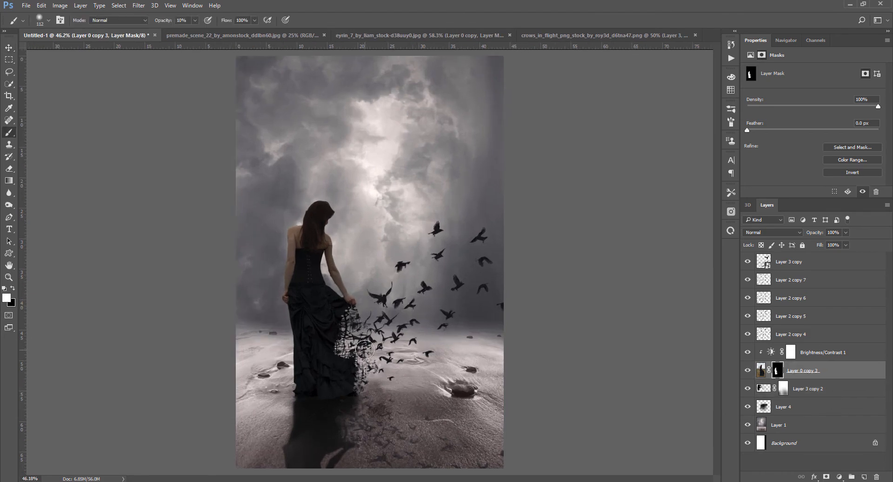
{"action": "right_click", "coordinate": [368, 344]}
{"action": "scroll", "coordinate": [459, 385], "scroll_direction": "down", "scroll_amount": 3}
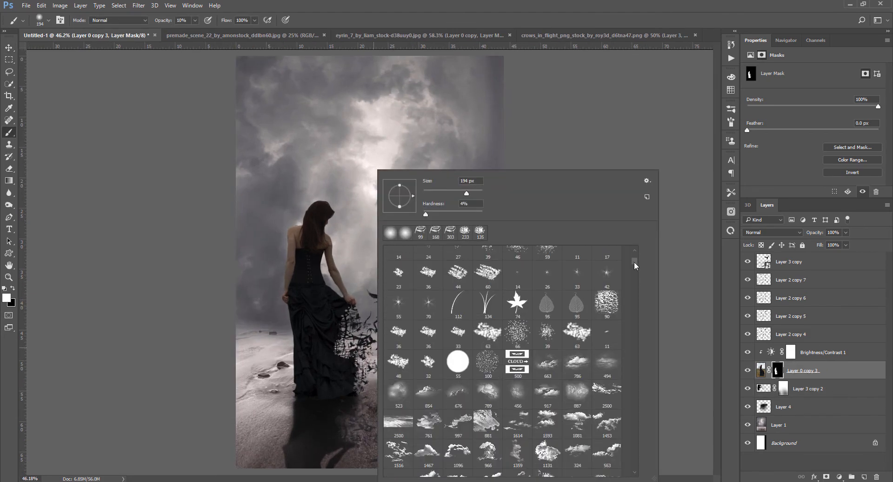
{"action": "left_click_drag", "start_coordinate": [634, 261], "coordinate": [636, 302]}
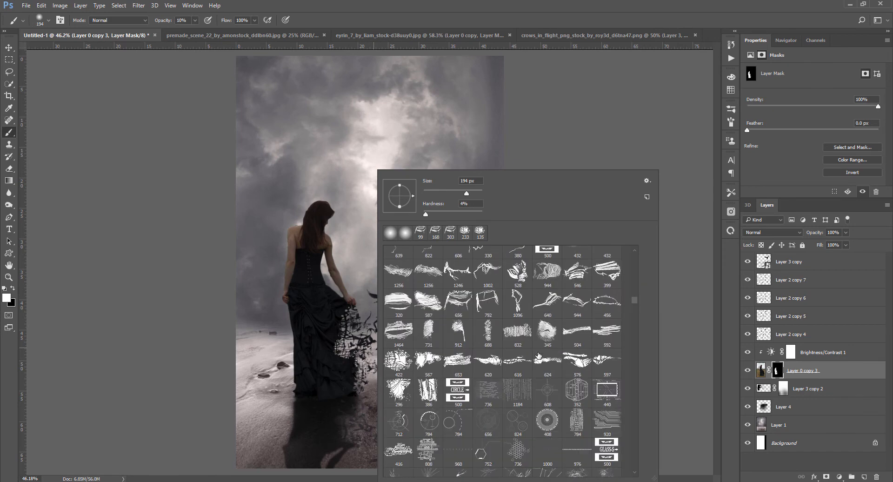
{"action": "left_click", "coordinate": [395, 360]}
{"action": "right_click", "coordinate": [334, 344], "text": "alt"}
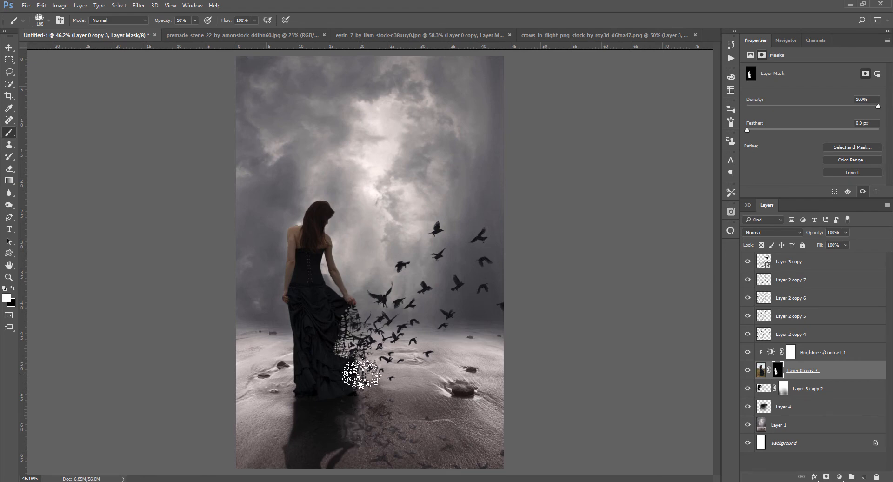
{"action": "key", "text": "x"}
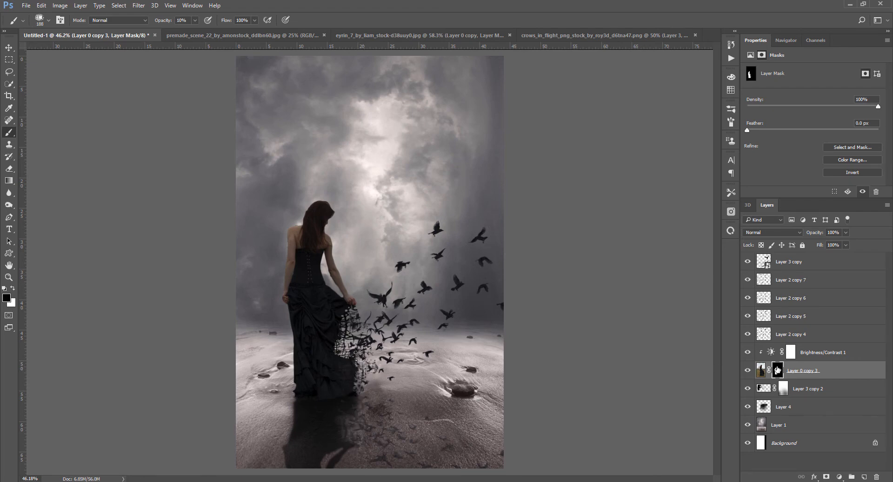
{"action": "key", "text": "0"}
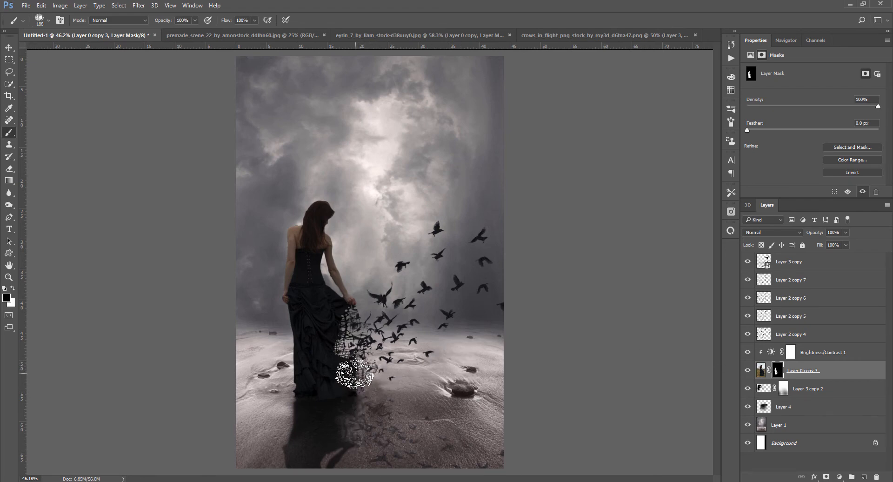
{"action": "key", "text": "ctrl+minus"}
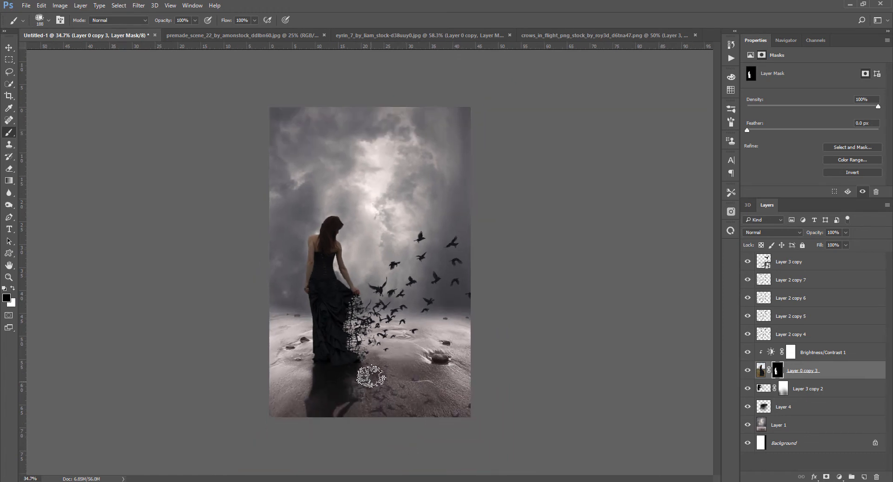
Break up the shadow below the torn hem on the Layer 3 copy 2 mask with the black splatter brush at 100% opacity
{"action": "left_click", "coordinate": [790, 393]}
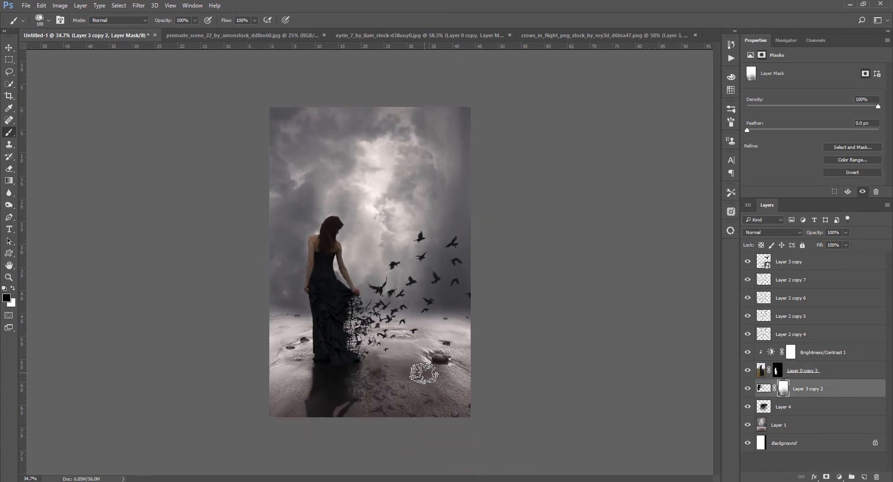
{"action": "scroll", "coordinate": [380, 404], "scroll_direction": "up", "scroll_amount": 5}
{"action": "scroll", "coordinate": [442, 403], "scroll_direction": "down", "scroll_amount": 3}
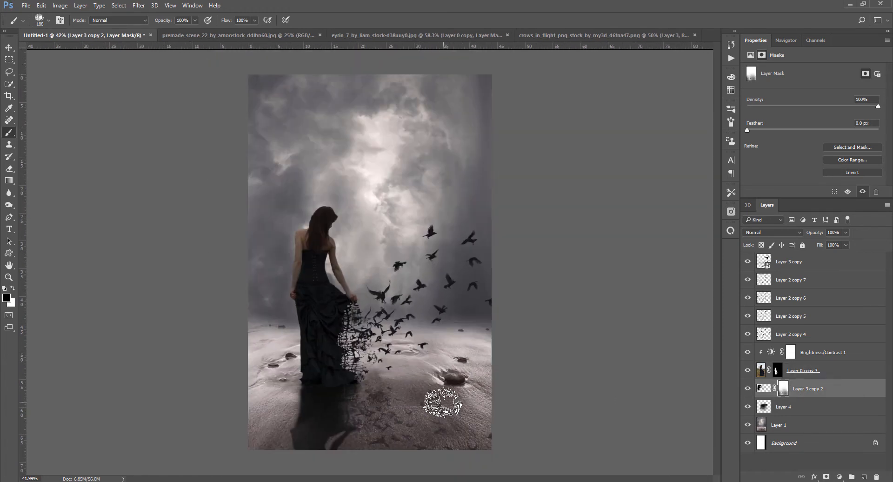
{"action": "key", "text": "ctrl+2"}
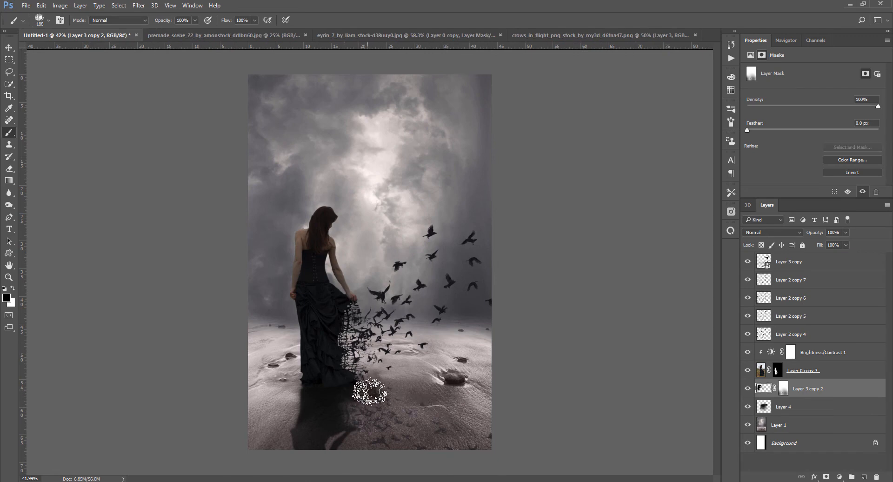
{"action": "key", "text": "x"}
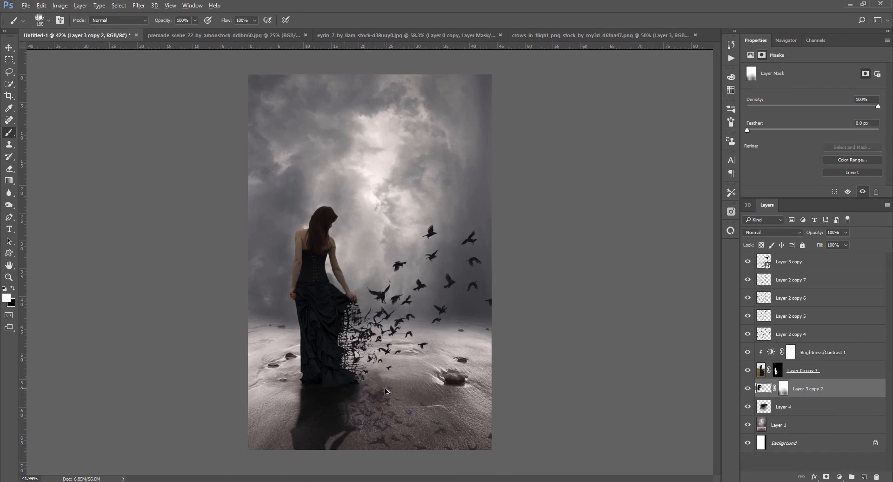
{"action": "left_click", "coordinate": [776, 390]}
{"action": "key", "text": "x"}
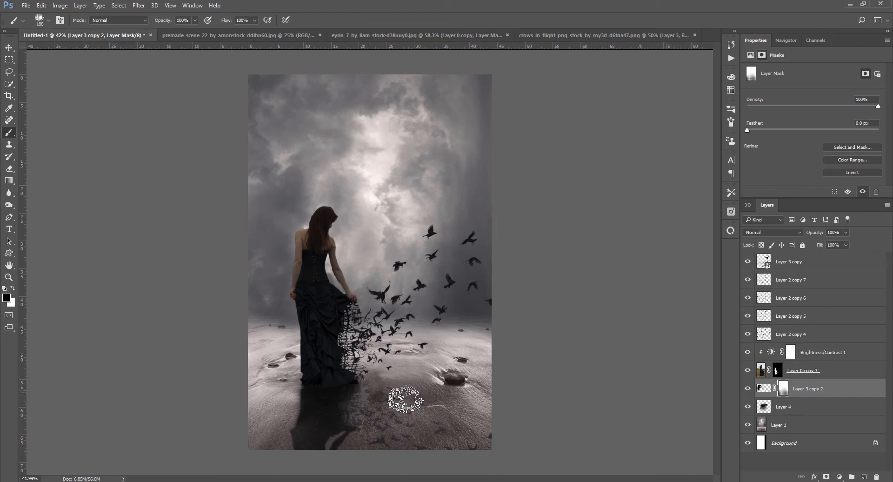
{"action": "scroll", "coordinate": [509, 442], "scroll_direction": "down", "scroll_amount": 3}
{"action": "scroll", "coordinate": [363, 423], "scroll_direction": "up", "scroll_amount": 1}
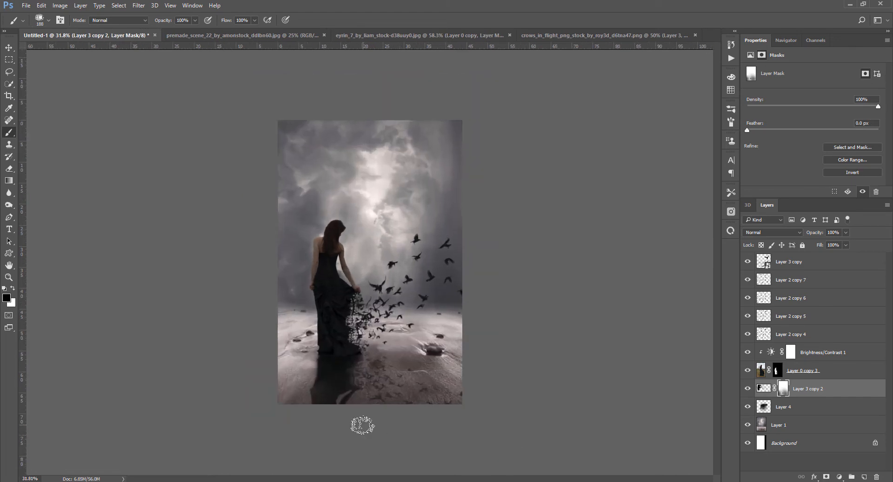
{"action": "key", "text": "v"}
{"action": "scroll", "coordinate": [363, 430], "scroll_direction": "up", "scroll_amount": 1}
{"action": "scroll", "coordinate": [420, 216], "scroll_direction": "up", "scroll_amount": 1}
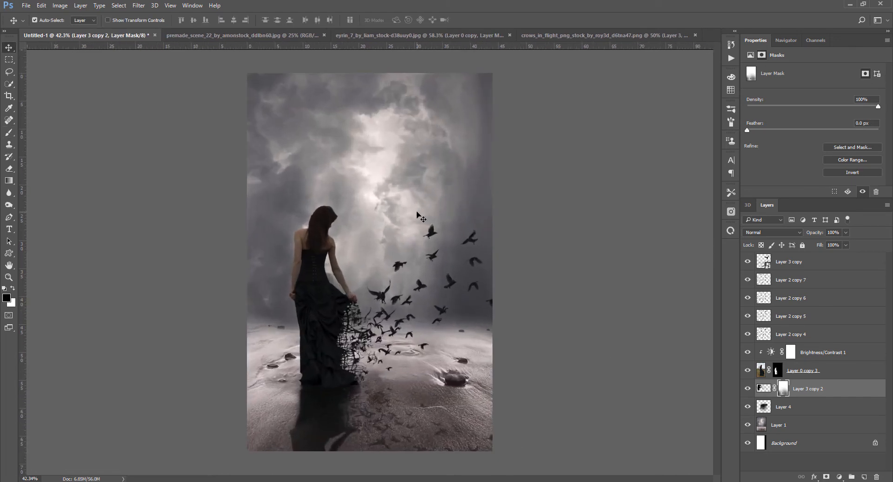
Paint black with a soft round brush on the Brightness/Contrast 1 mask to lighten the woman's hair, shoulders and arms
{"action": "scroll", "coordinate": [403, 247], "scroll_direction": "up", "scroll_amount": 2}
{"action": "left_click", "coordinate": [823, 352]}
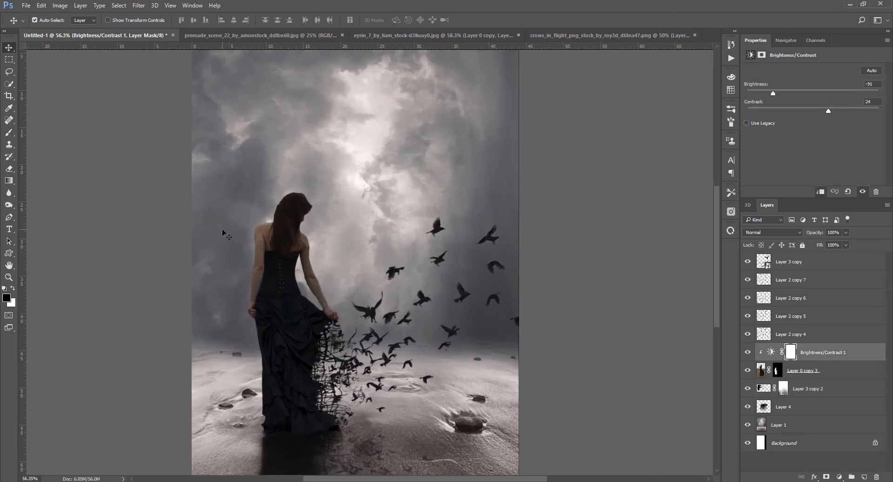
{"action": "left_click", "coordinate": [791, 352]}
{"action": "key", "text": "b"}
{"action": "right_click", "coordinate": [317, 231]}
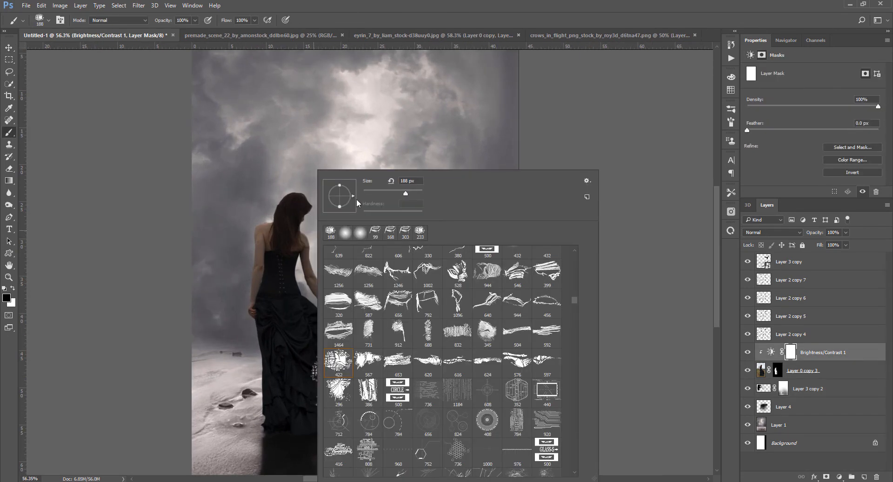
{"action": "left_click_drag", "start_coordinate": [259, 191], "coordinate": [240, 196]}
{"action": "scroll", "coordinate": [292, 191], "scroll_direction": "up", "scroll_amount": 4}
{"action": "left_click_drag", "start_coordinate": [341, 202], "coordinate": [342, 206]}
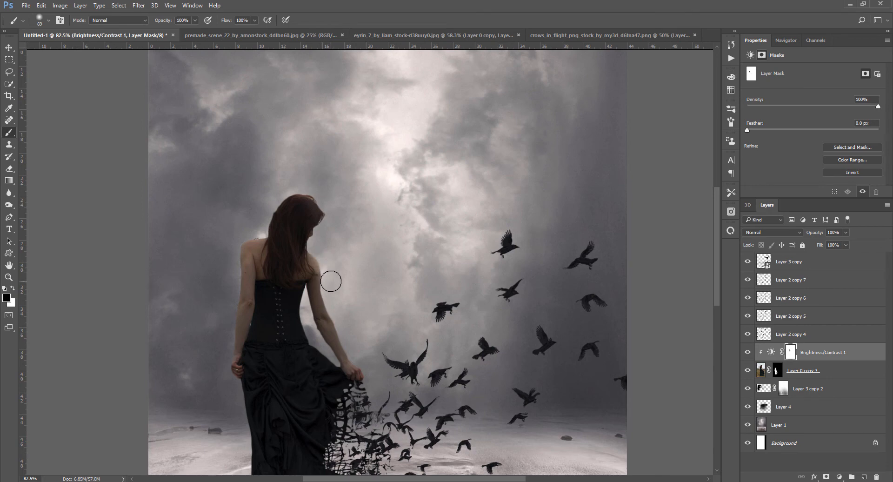
{"action": "left_click_drag", "start_coordinate": [332, 273], "coordinate": [326, 276]}
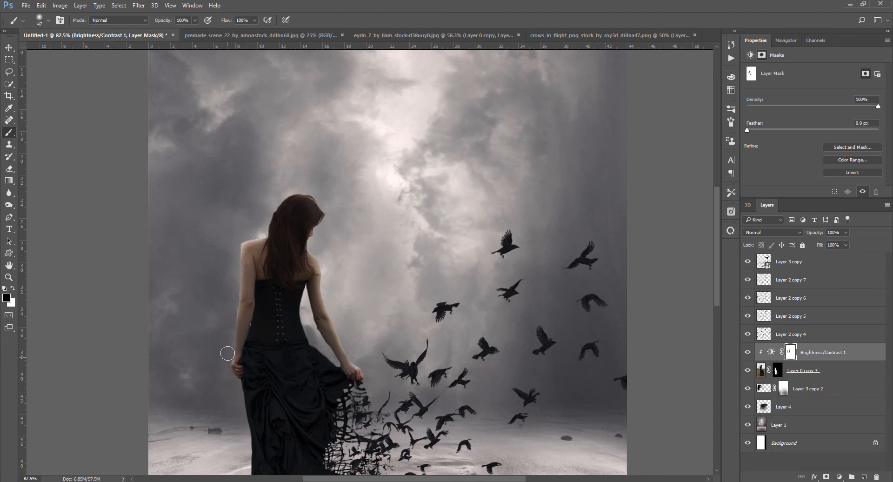
{"action": "scroll", "coordinate": [190, 265], "scroll_direction": "down", "scroll_amount": 2}
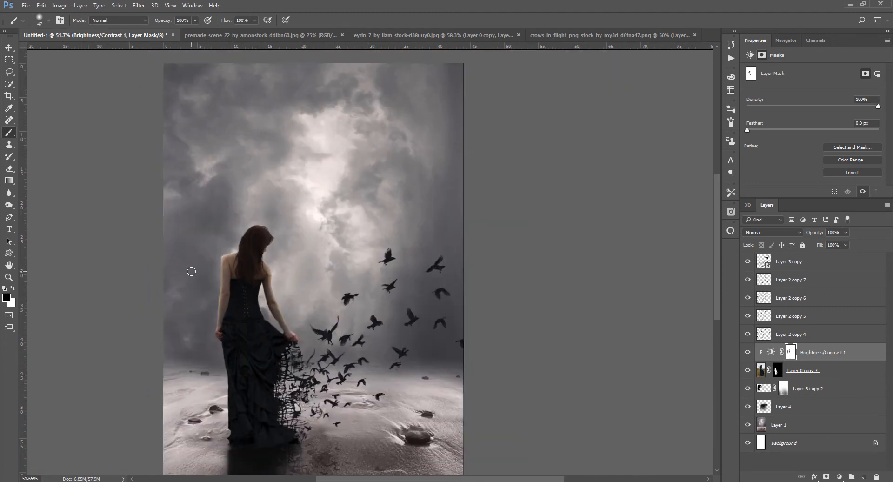
{"action": "scroll", "coordinate": [265, 255], "scroll_direction": "up", "scroll_amount": 4}
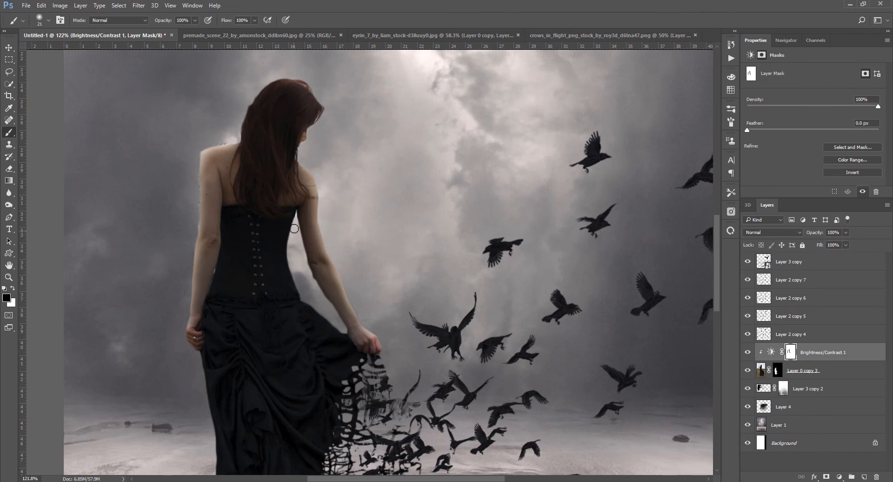
Add a layer above Brightness/Contrast 1, load the Layer 0 copy 3 mask as a selection, and paint a white rim along the waist at 90% opacity
{"action": "right_click", "coordinate": [293, 226], "text": "alt"}
{"action": "right_click", "coordinate": [293, 265], "text": "alt"}
{"action": "left_click", "coordinate": [863, 477]}
{"action": "key", "text": "x"}
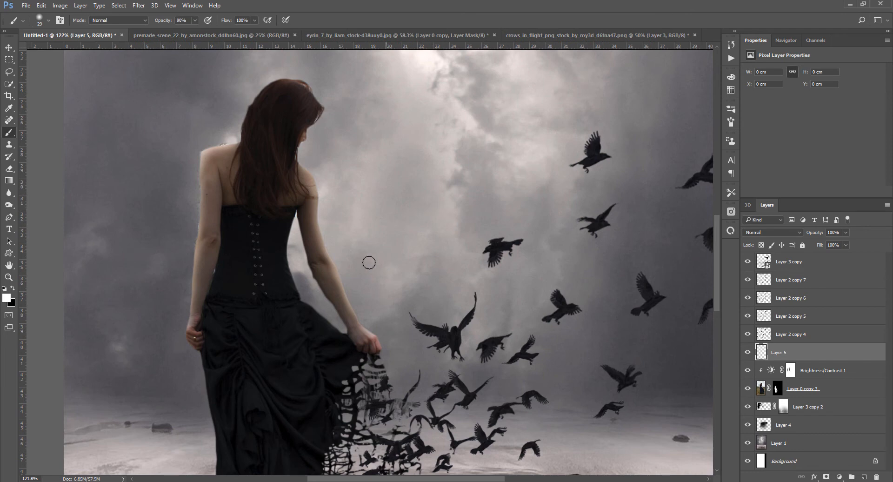
{"action": "scroll", "coordinate": [296, 218], "scroll_direction": "up", "scroll_amount": 3}
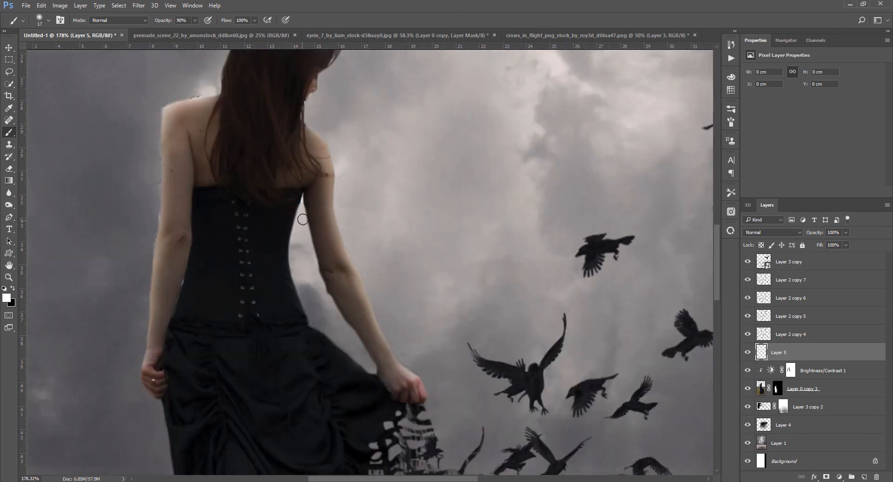
{"action": "mouse_move", "coordinate": [300, 217]}
{"action": "left_mouse_down"}
{"action": "mouse_move", "coordinate": [296, 209]}
{"action": "mouse_move", "coordinate": [293, 273]}
{"action": "mouse_move", "coordinate": [309, 323]}
{"action": "mouse_move", "coordinate": [371, 370]}
{"action": "left_mouse_up"}
{"action": "key", "text": "ctrl+z"}
{"action": "left_click", "coordinate": [777, 392], "text": "ctrl"}
{"action": "scroll", "coordinate": [237, 380], "scroll_direction": "down", "scroll_amount": 6}
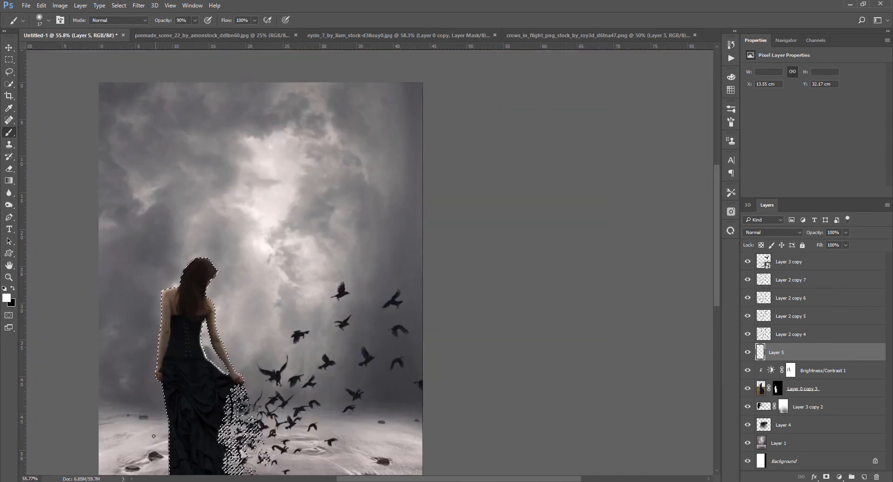
Enlarge the brush and paint white rim light inside the selection along the dress's outer edge, arm, shoulder and head
{"action": "scroll", "coordinate": [236, 381], "scroll_direction": "up", "scroll_amount": 5}
{"action": "key", "text": "bracketright"}
{"action": "key", "text": "bracketright"}
{"action": "key", "text": "bracketright"}
{"action": "key", "text": "bracketright"}
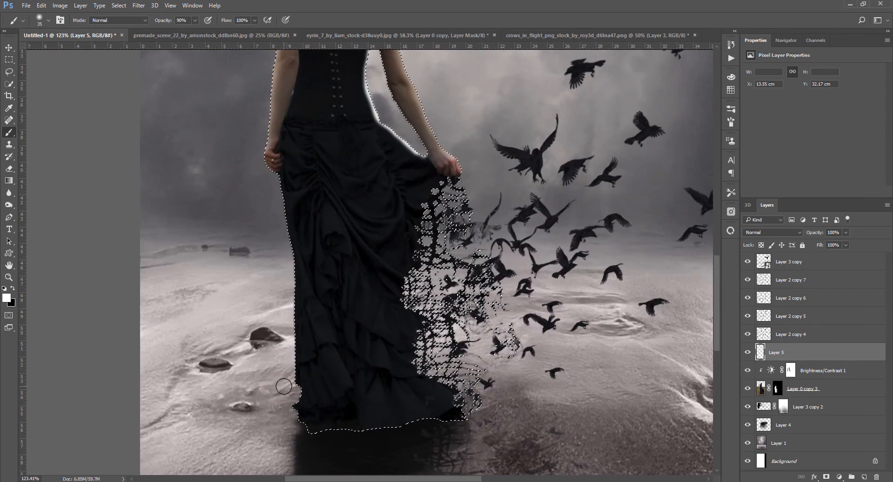
{"action": "mouse_move", "coordinate": [287, 381]}
{"action": "left_mouse_down"}
{"action": "mouse_move", "coordinate": [287, 269]}
{"action": "mouse_move", "coordinate": [274, 201]}
{"action": "left_mouse_up"}
{"action": "scroll", "coordinate": [274, 202], "scroll_direction": "down", "scroll_amount": 4}
{"action": "scroll", "coordinate": [295, 139], "scroll_direction": "up", "scroll_amount": 3}
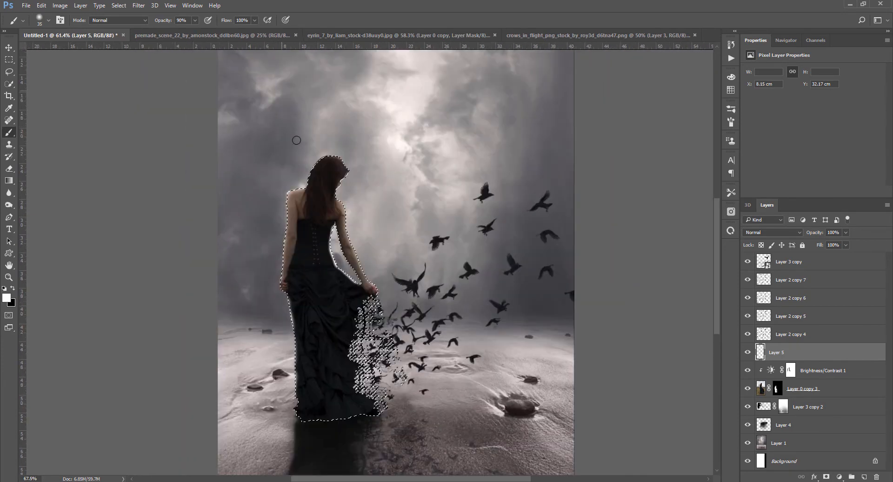
{"action": "mouse_move", "coordinate": [381, 190]}
{"action": "left_mouse_down"}
{"action": "mouse_move", "coordinate": [355, 167]}
{"action": "mouse_move", "coordinate": [327, 171]}
{"action": "left_mouse_up"}
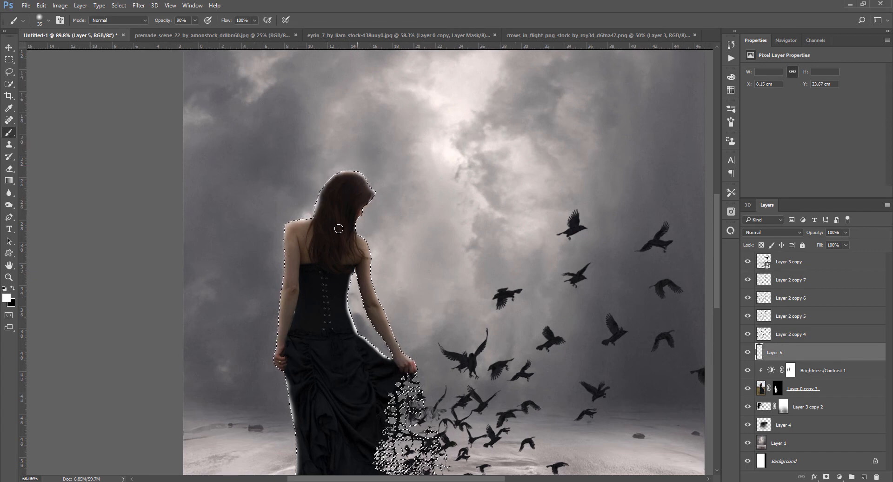
Deselect the woman's outline and lower Layer 5's opacity to 48% to soften the rim light
{"action": "scroll", "coordinate": [338, 228], "scroll_direction": "down", "scroll_amount": 3}
{"action": "key", "text": "ctrl+d"}
{"action": "scroll", "coordinate": [453, 230], "scroll_direction": "up", "scroll_amount": 1}
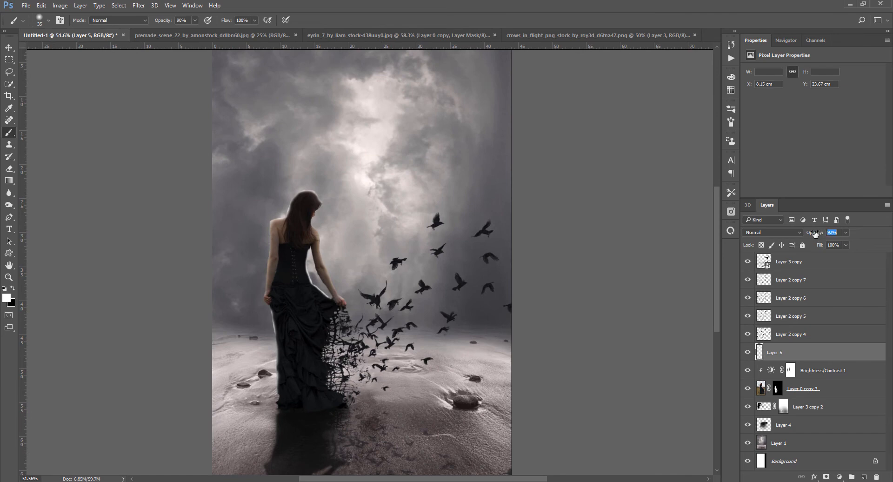
{"action": "left_click_drag", "start_coordinate": [810, 236], "coordinate": [802, 237]}
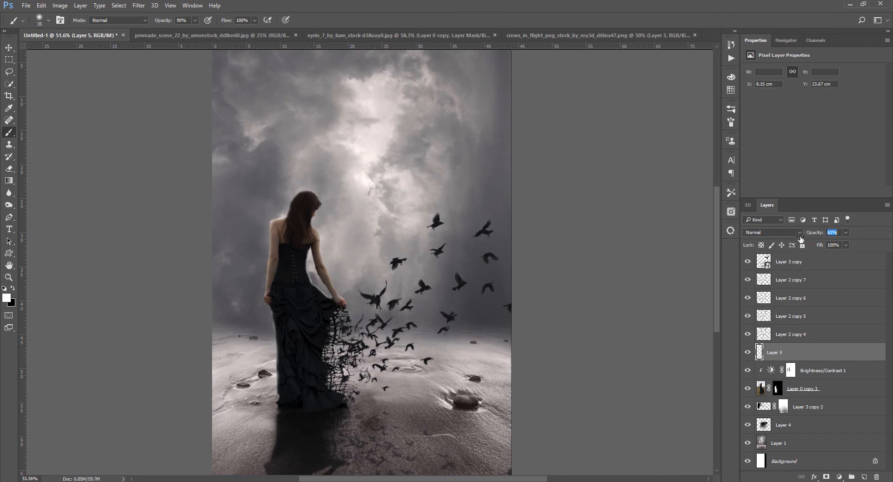
{"action": "left_click", "coordinate": [794, 233]}
{"action": "left_click", "coordinate": [299, 292]}
{"action": "scroll", "coordinate": [311, 270], "scroll_direction": "up", "scroll_amount": 3}
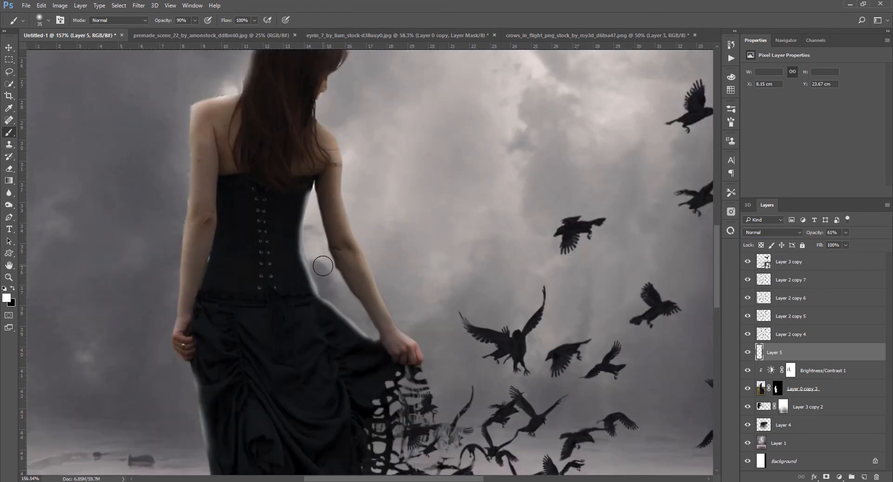
{"action": "left_click_drag", "start_coordinate": [813, 234], "coordinate": [814, 234]}
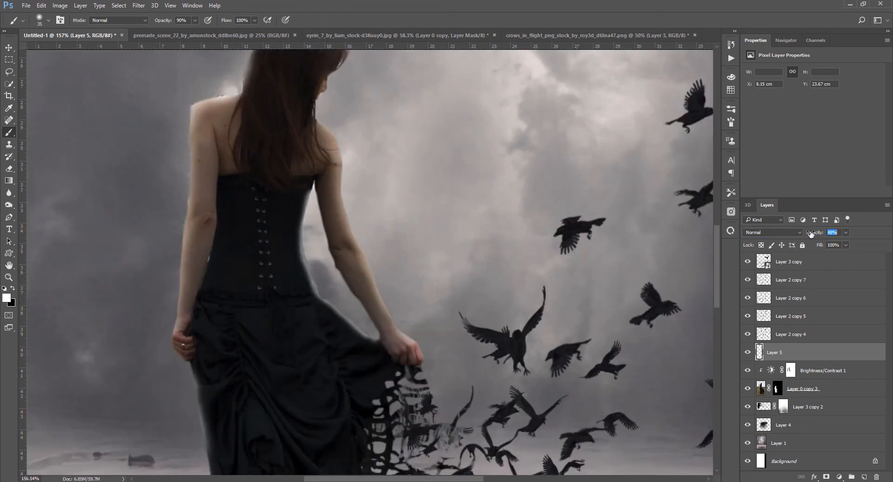
{"action": "scroll", "coordinate": [414, 353], "scroll_direction": "down", "scroll_amount": 5}
{"action": "scroll", "coordinate": [289, 192], "scroll_direction": "up", "scroll_amount": 8}
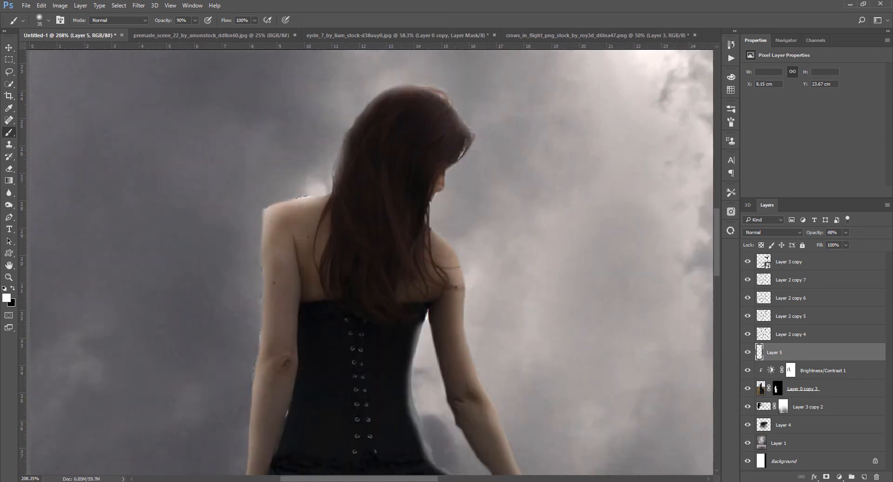
Paint black on the Layer 0 copy 3 mask with a tiny brush along the arm and in the gap beside the corset
{"action": "left_click", "coordinate": [776, 388]}
{"action": "key", "text": "x"}
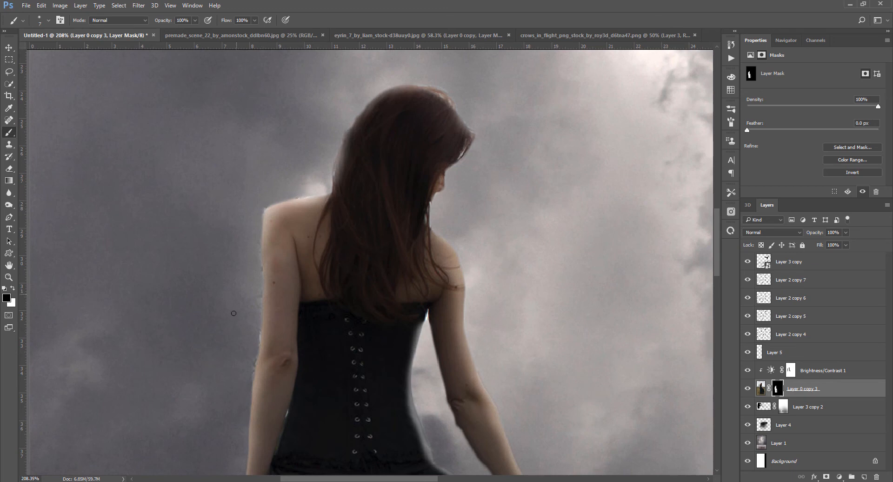
{"action": "scroll", "coordinate": [239, 364], "scroll_direction": "down", "scroll_amount": 9}
{"action": "scroll", "coordinate": [247, 427], "scroll_direction": "up", "scroll_amount": 11}
{"action": "right_click", "coordinate": [271, 365]}
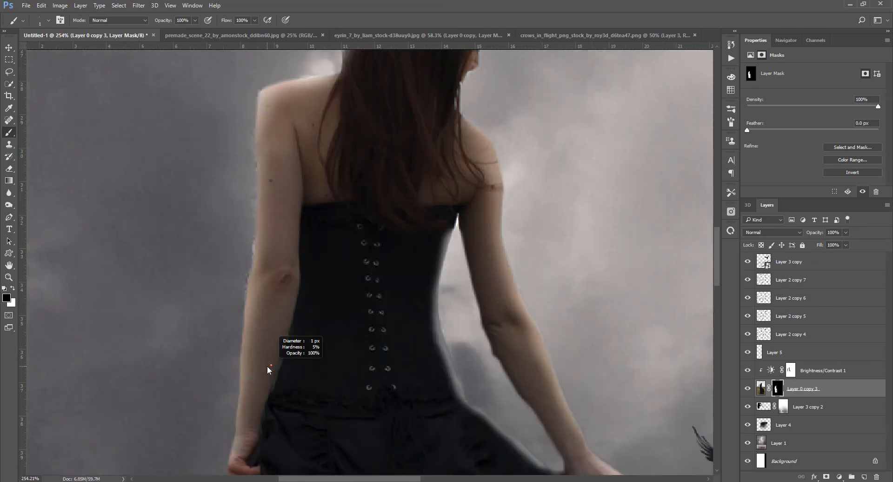
{"action": "scroll", "coordinate": [279, 348], "scroll_direction": "up", "scroll_amount": 5}
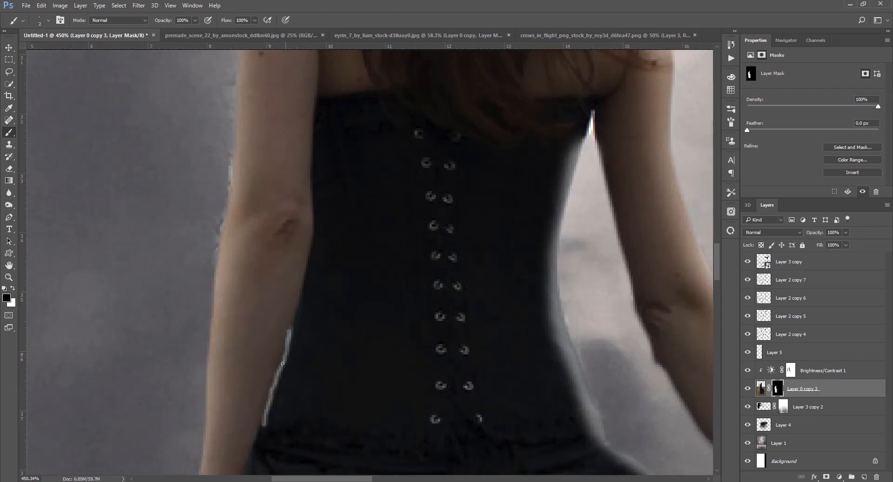
{"action": "scroll", "coordinate": [282, 363], "scroll_direction": "down", "scroll_amount": 10}
{"action": "scroll", "coordinate": [306, 214], "scroll_direction": "up", "scroll_amount": 7}
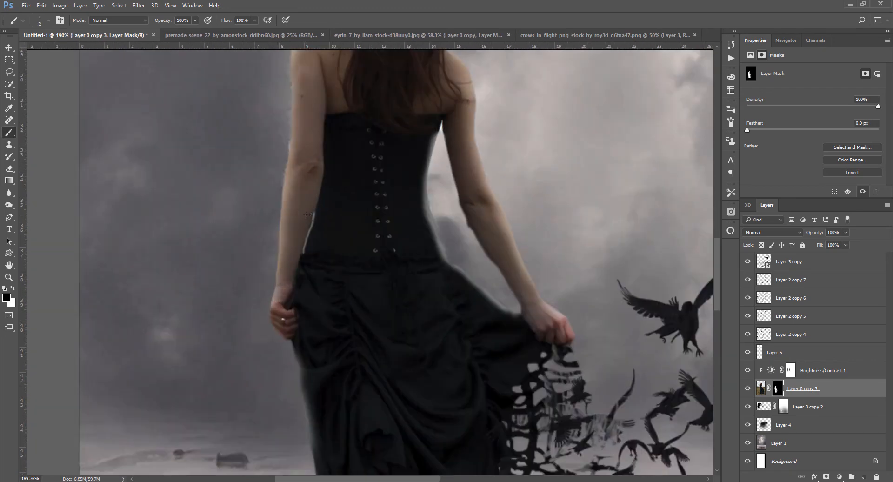
Soften the Layer 0 copy 3 mask edge between the arm and corset with the Blur tool at 50% strength
{"action": "left_click", "coordinate": [9, 193]}
{"action": "right_click", "coordinate": [312, 222]}
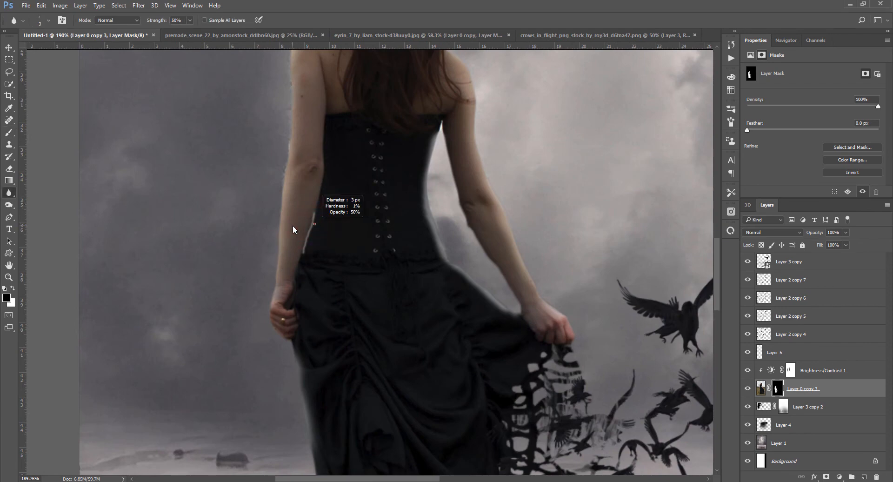
{"action": "scroll", "coordinate": [309, 215], "scroll_direction": "up", "scroll_amount": 1}
{"action": "scroll", "coordinate": [310, 215], "scroll_direction": "up", "scroll_amount": 1}
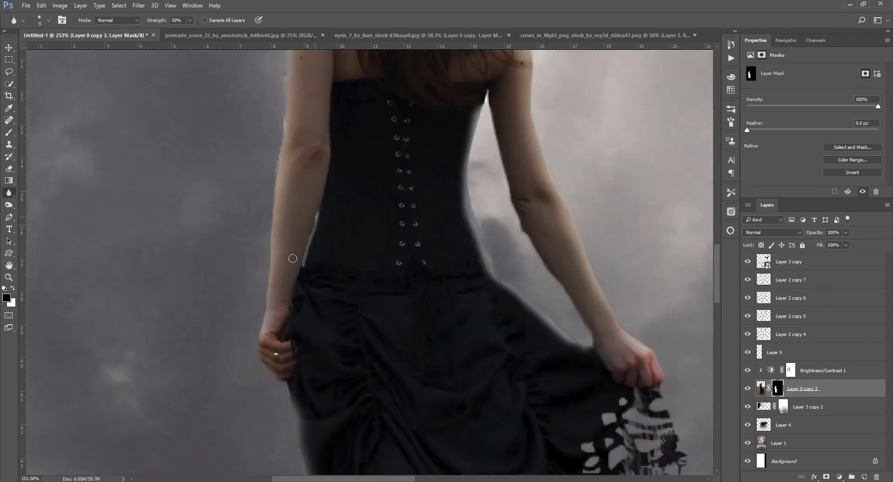
{"action": "scroll", "coordinate": [293, 258], "scroll_direction": "down", "scroll_amount": 5}
{"action": "key", "text": "v"}
{"action": "scroll", "coordinate": [270, 300], "scroll_direction": "down", "scroll_amount": 2}
{"action": "scroll", "coordinate": [345, 226], "scroll_direction": "up", "scroll_amount": 2}
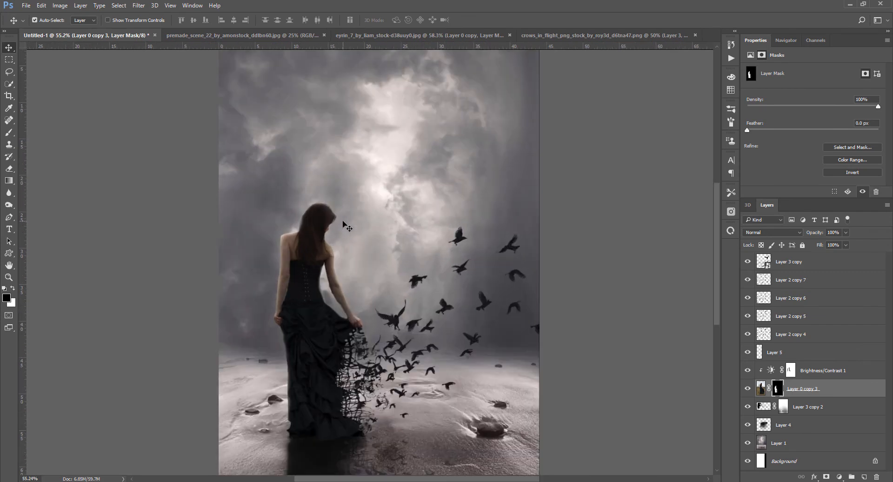
Set the rim light layer, Layer 5, to 51% opacity
{"action": "scroll", "coordinate": [342, 207], "scroll_direction": "down", "scroll_amount": 1}
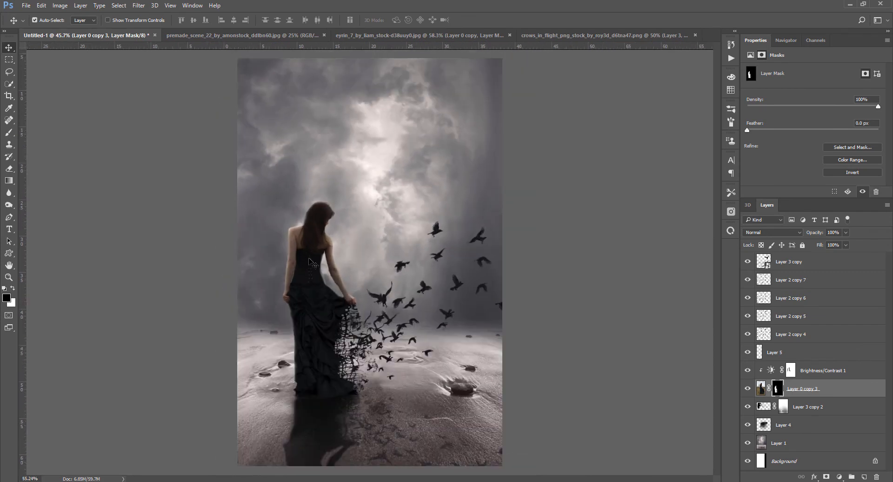
{"action": "scroll", "coordinate": [324, 261], "scroll_direction": "up", "scroll_amount": 5}
{"action": "scroll", "coordinate": [324, 262], "scroll_direction": "down", "scroll_amount": 1}
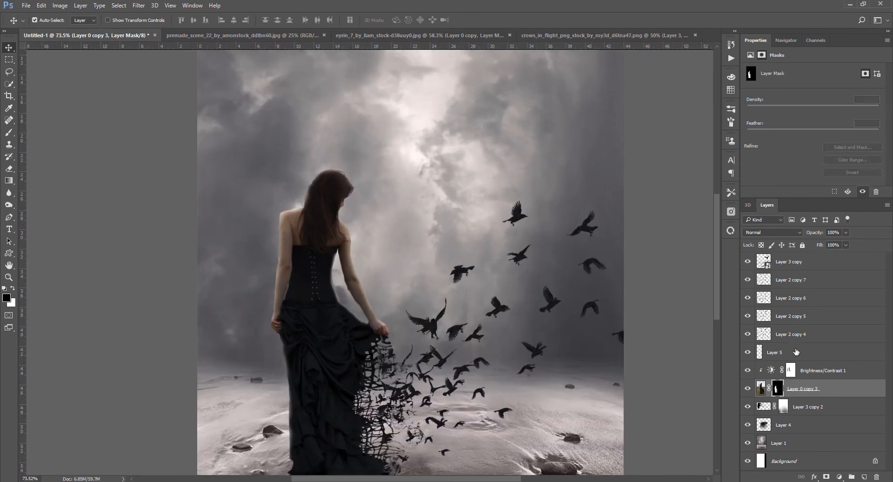
{"action": "left_click", "coordinate": [774, 352]}
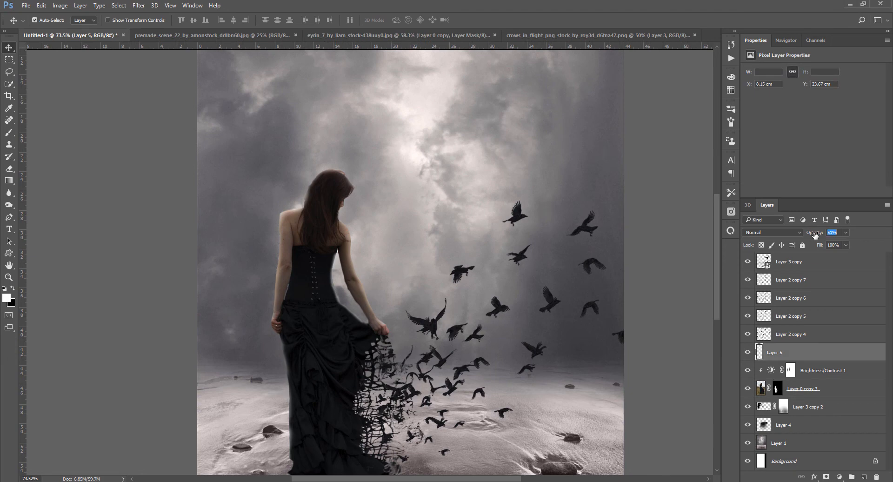
{"action": "scroll", "coordinate": [463, 302], "scroll_direction": "down", "scroll_amount": 4}
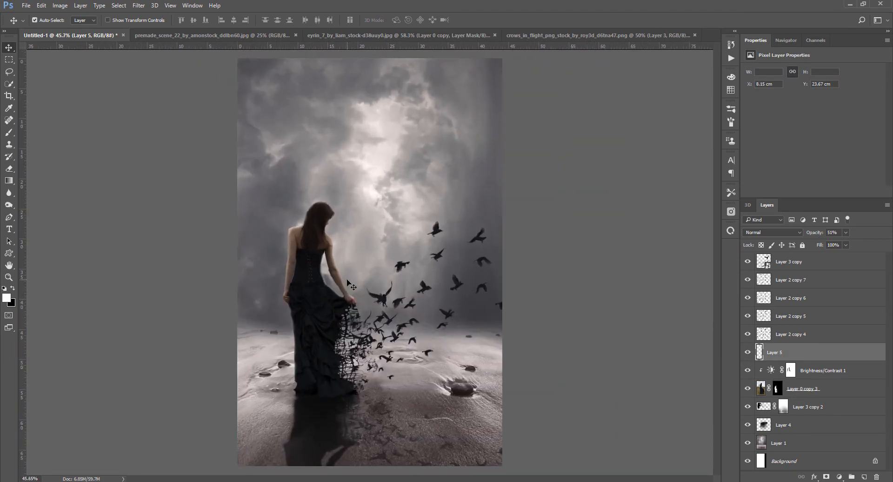
Add a new layer directly above Layer 1 and enlarge the soft white brush to 1322 px
{"action": "left_click", "coordinate": [797, 264]}
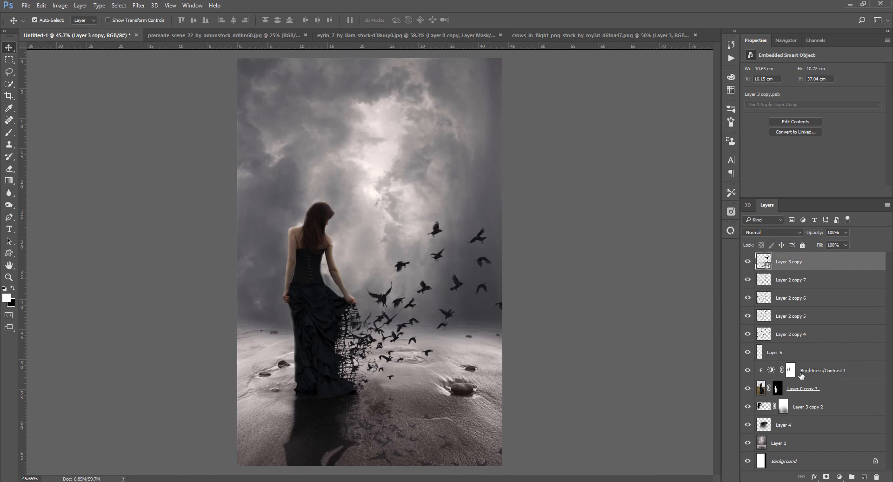
{"action": "key", "text": "ctrl+minus"}
{"action": "left_click", "coordinate": [800, 443]}
{"action": "left_click", "coordinate": [863, 476]}
{"action": "scroll", "coordinate": [375, 312], "scroll_direction": "up", "scroll_amount": 3}
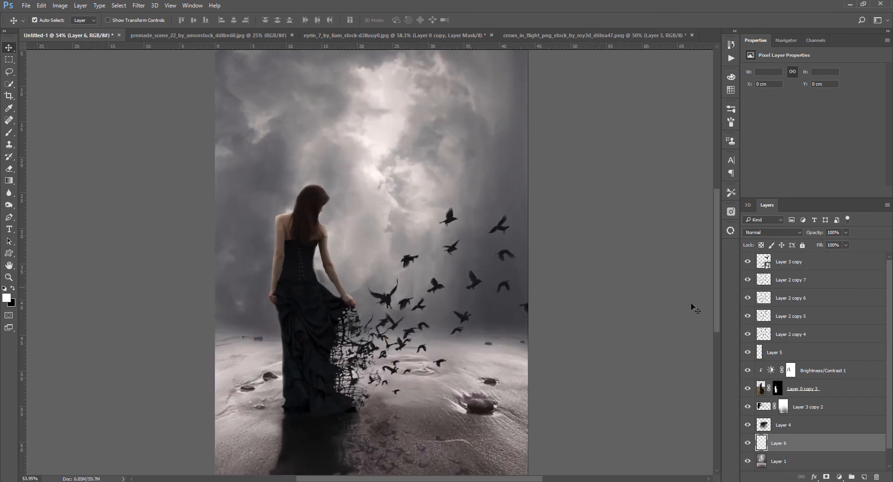
{"action": "key", "text": "b"}
{"action": "left_click_drag", "start_coordinate": [311, 263], "coordinate": [460, 275]}
{"action": "left_click_drag", "start_coordinate": [355, 236], "coordinate": [377, 244]}
Try a faint white stroke across the sky behind the woman at 20% brush opacity
{"action": "key", "text": "2"}
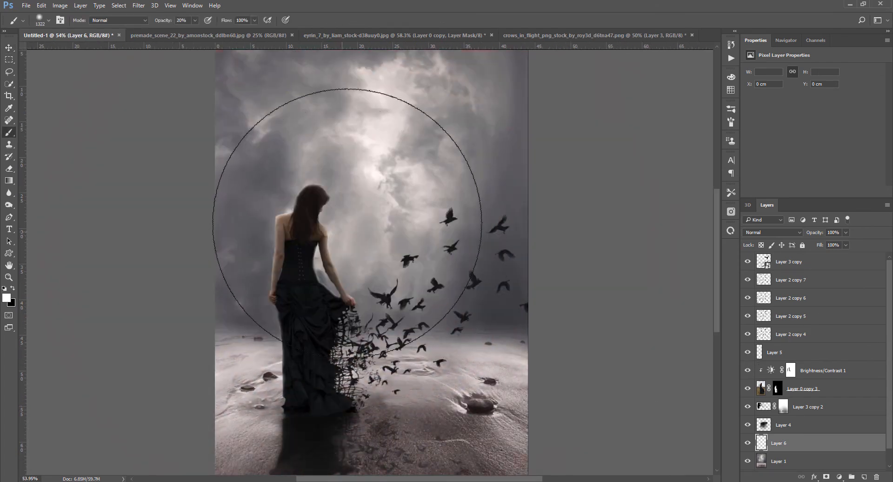
{"action": "left_click_drag", "start_coordinate": [367, 214], "coordinate": [520, 250]}
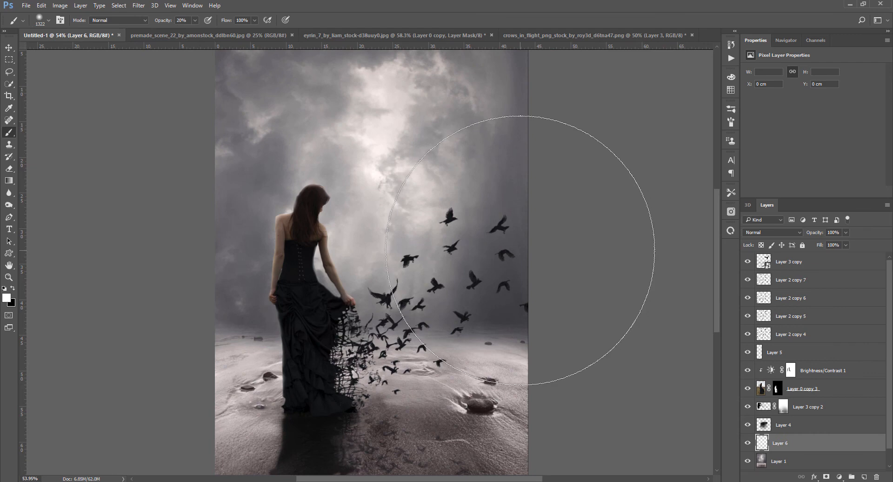
{"action": "key", "text": "ctrl+z"}
Paint a white glow beside the woman's upper body at 100% brush opacity and lower Layer 6's opacity to 32%
{"action": "key", "text": "0"}
{"action": "left_click", "coordinate": [355, 223]}
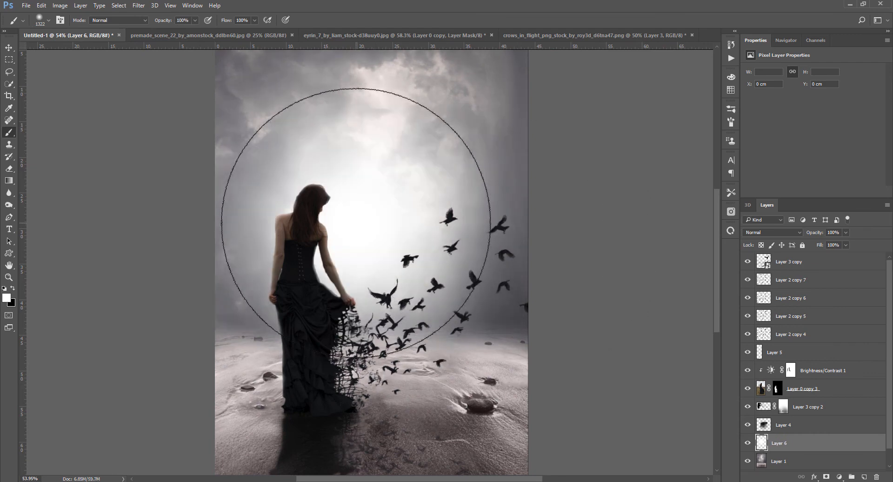
{"action": "key", "text": "v"}
{"action": "left_click_drag", "start_coordinate": [816, 235], "coordinate": [783, 238]}
{"action": "scroll", "coordinate": [394, 385], "scroll_direction": "down", "scroll_amount": 3}
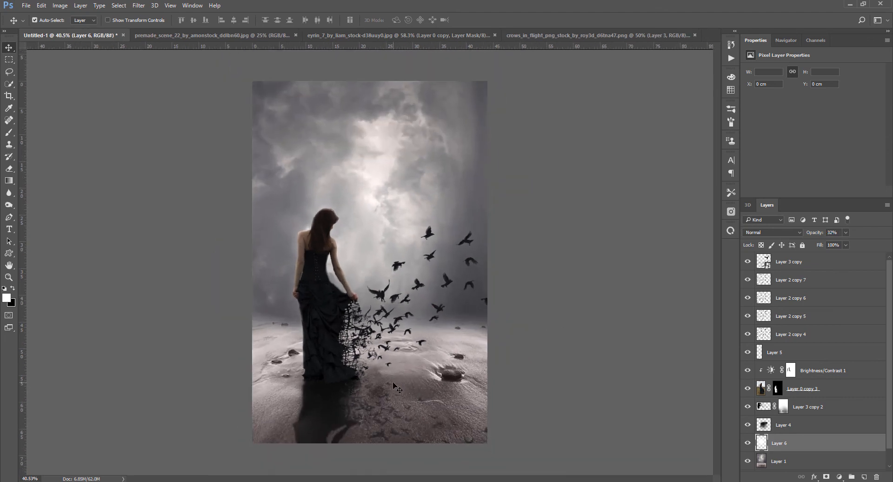
Select the topmost layer, Layer 3 copy, and play the Copper action to tone the image
{"action": "left_click", "coordinate": [793, 261]}
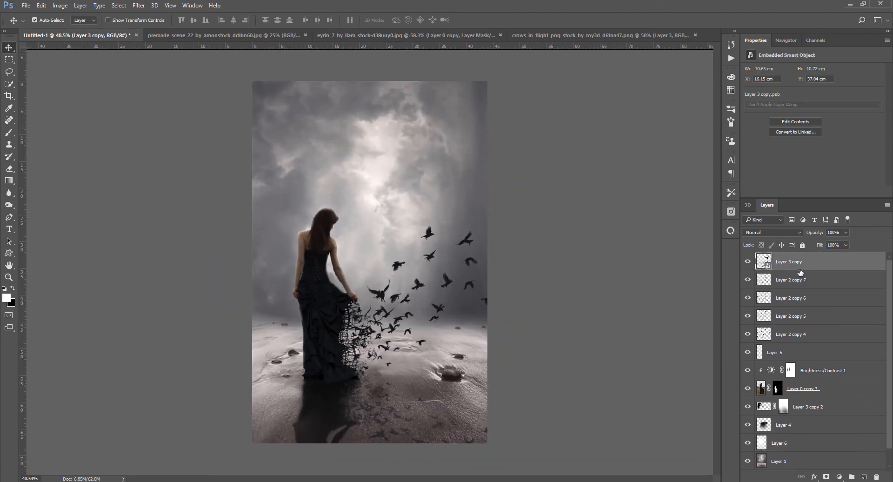
{"action": "left_click", "coordinate": [731, 59]}
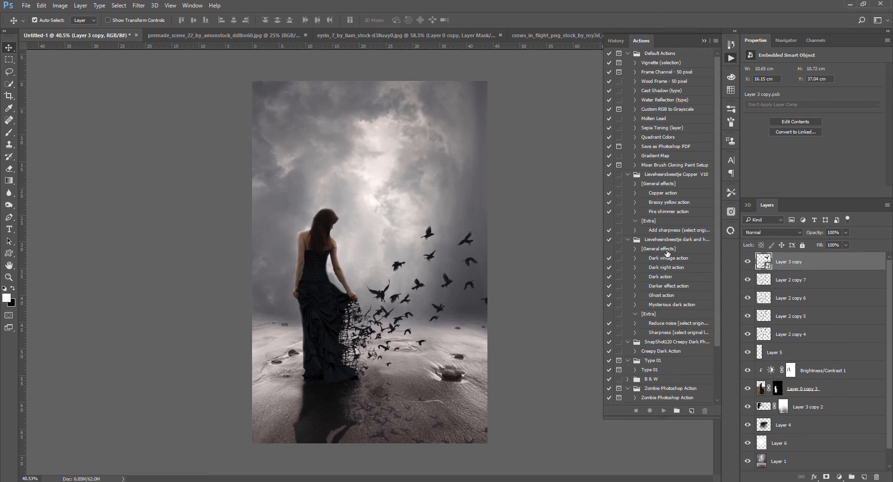
{"action": "left_click", "coordinate": [663, 194]}
{"action": "left_click", "coordinate": [663, 410]}
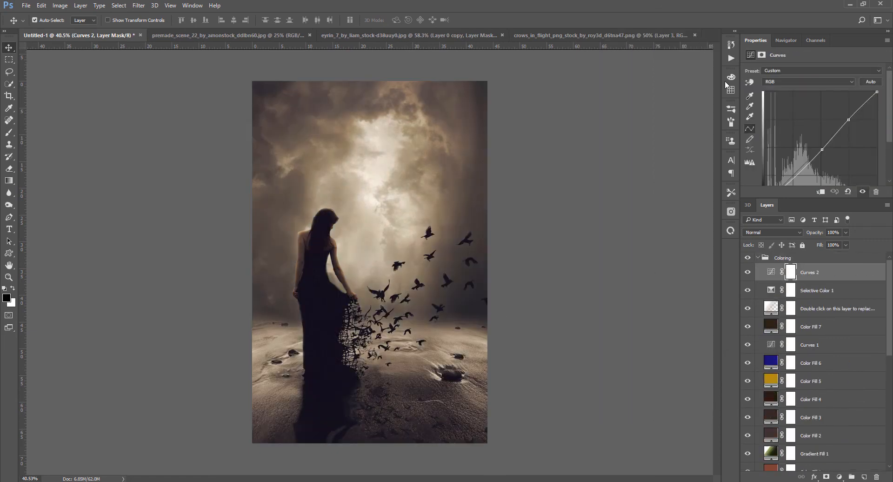
Toggle Color Fill 1 off and on to compare its effect, and collapse the Coloring group
{"action": "scroll", "coordinate": [772, 419], "scroll_direction": "down", "scroll_amount": 2}
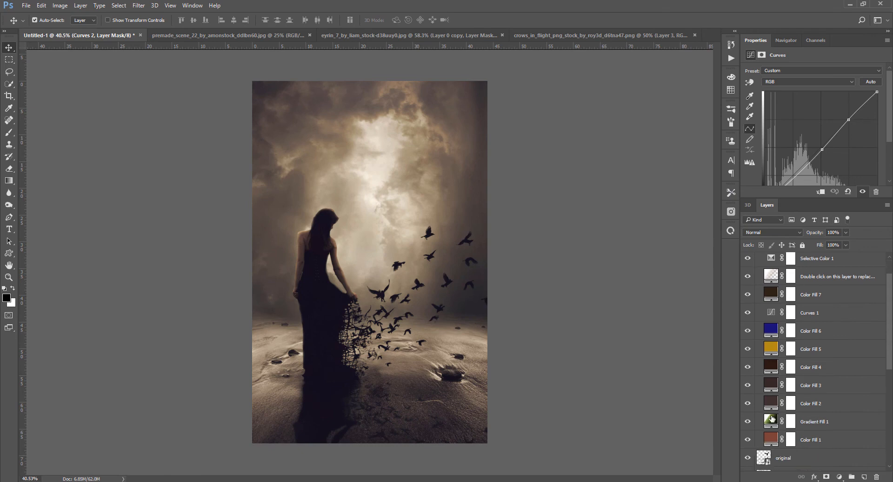
{"action": "left_click", "coordinate": [747, 439]}
{"action": "left_click", "coordinate": [747, 439]}
{"action": "scroll", "coordinate": [758, 325], "scroll_direction": "up", "scroll_amount": 2}
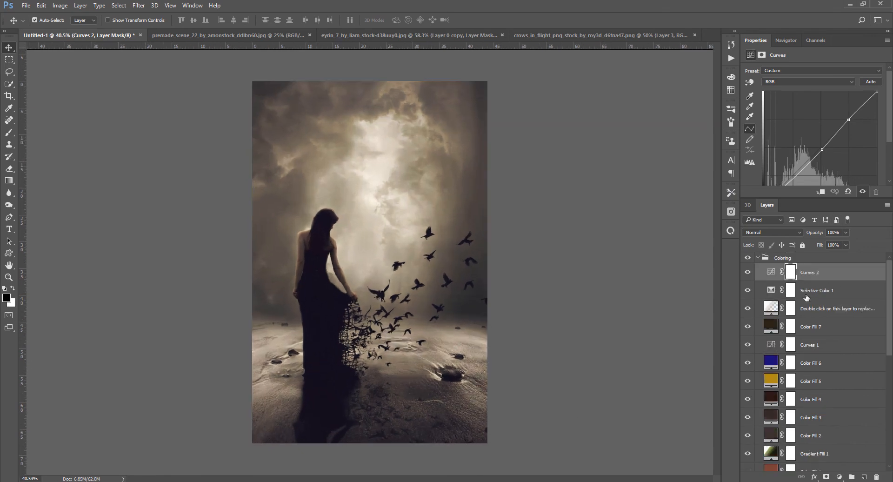
{"action": "left_click", "coordinate": [757, 257]}
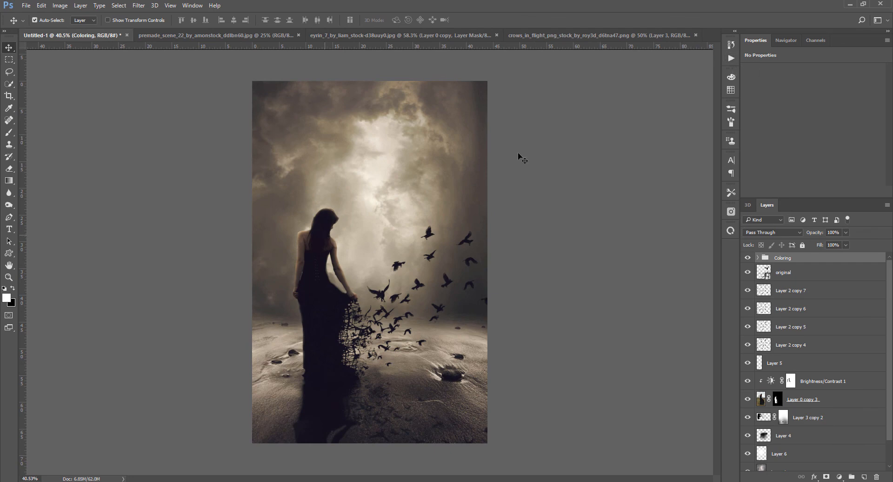
Play the Dark action above the Coloring group to darken the color grade
{"action": "left_click", "coordinate": [731, 57]}
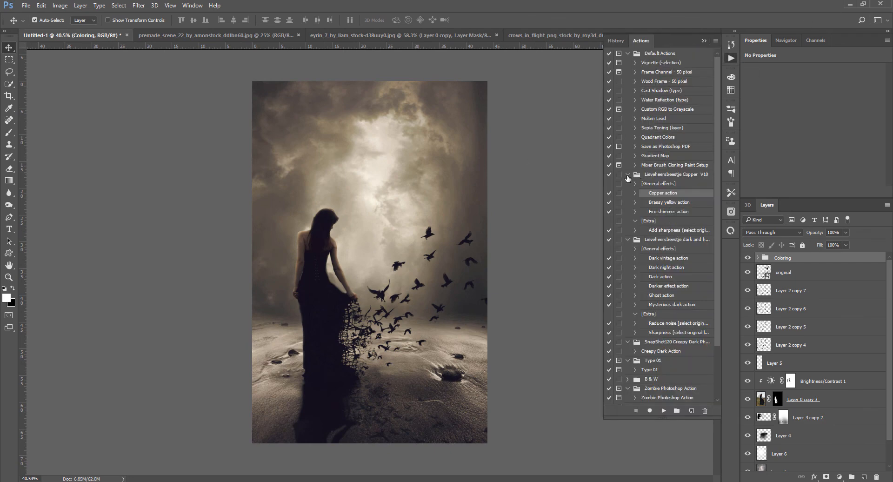
{"action": "left_click", "coordinate": [627, 174]}
{"action": "left_click", "coordinate": [628, 174]}
{"action": "left_click", "coordinate": [669, 276]}
{"action": "left_click", "coordinate": [663, 411]}
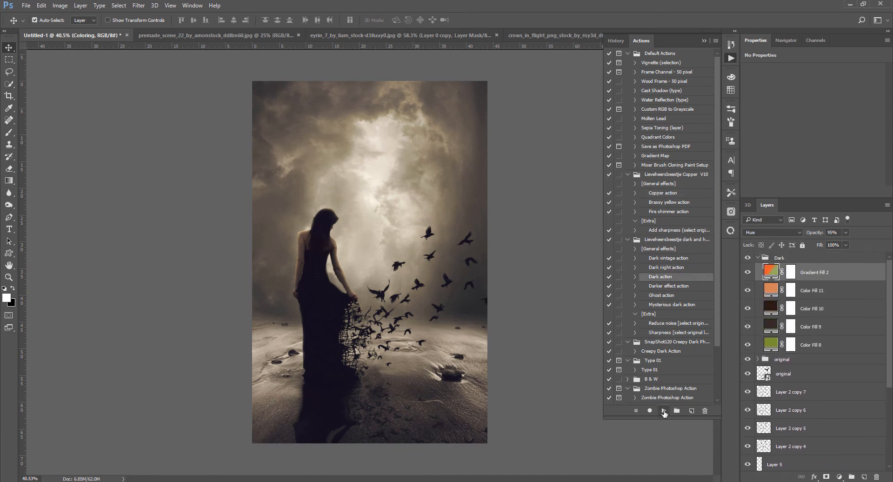
{"action": "left_click", "coordinate": [704, 40]}
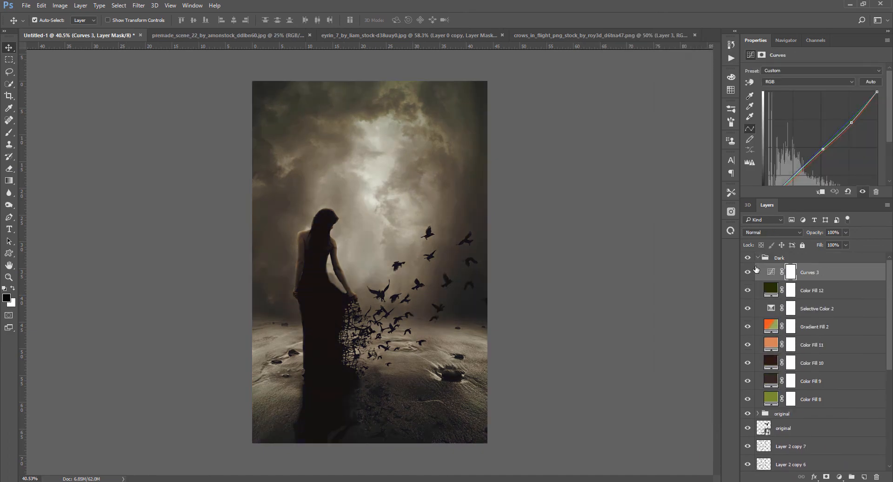
Collapse the Dark group and lower its opacity to 83%
{"action": "left_click", "coordinate": [758, 257]}
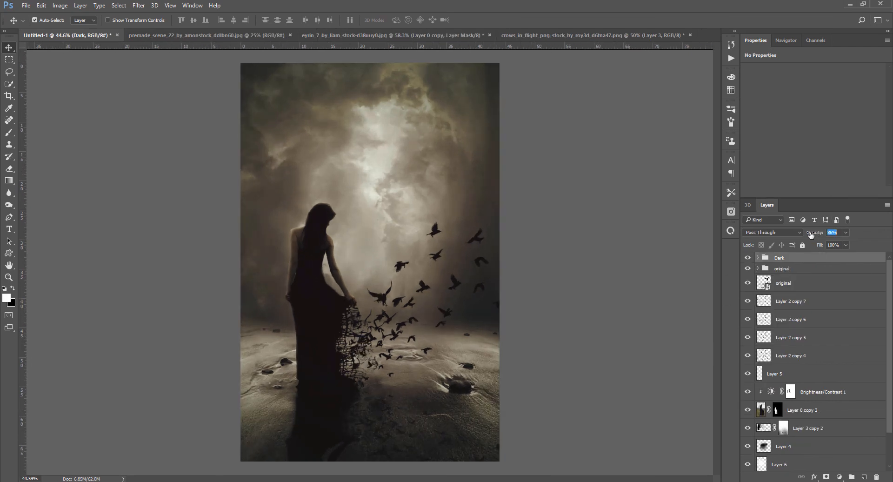
{"action": "scroll", "coordinate": [510, 327], "scroll_direction": "down", "scroll_amount": 2}
{"action": "scroll", "coordinate": [815, 435], "scroll_direction": "down", "scroll_amount": 2}
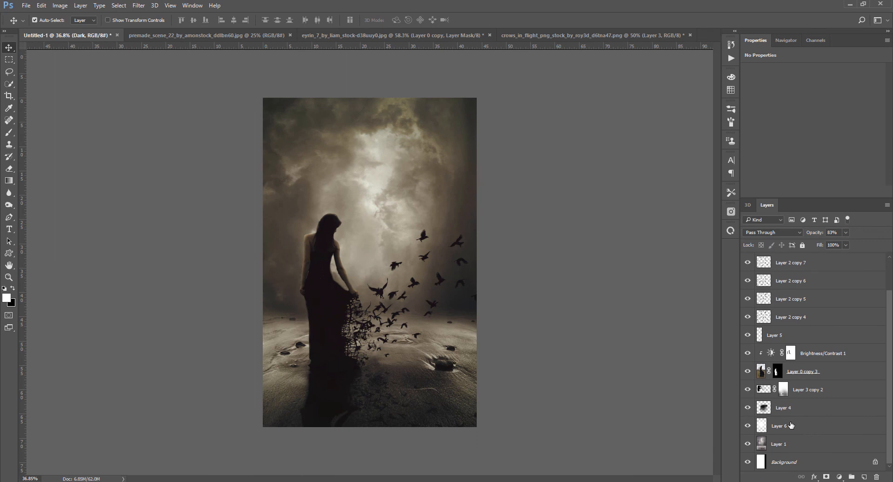
Set the background glow layer, Layer 6, to 44% opacity
{"action": "left_click", "coordinate": [791, 425]}
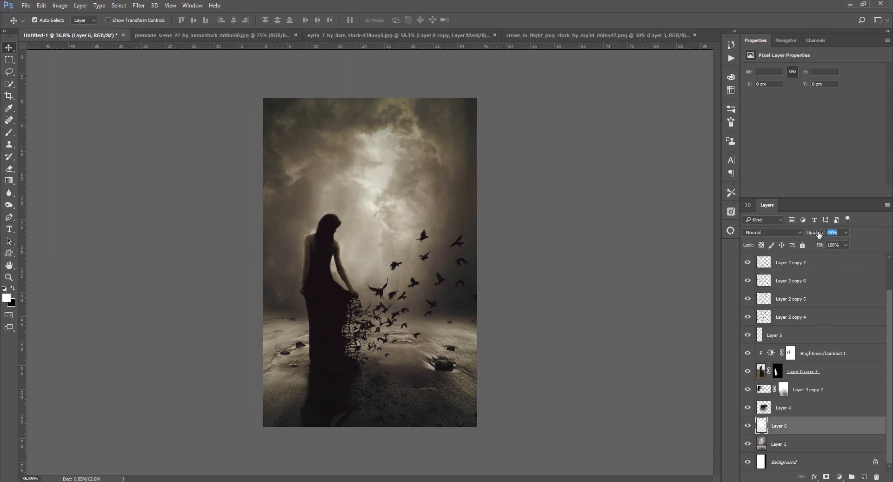
{"action": "scroll", "coordinate": [410, 376], "scroll_direction": "down", "scroll_amount": 1}
{"action": "scroll", "coordinate": [409, 376], "scroll_direction": "up", "scroll_amount": 5}
{"action": "scroll", "coordinate": [409, 376], "scroll_direction": "down", "scroll_amount": 2}
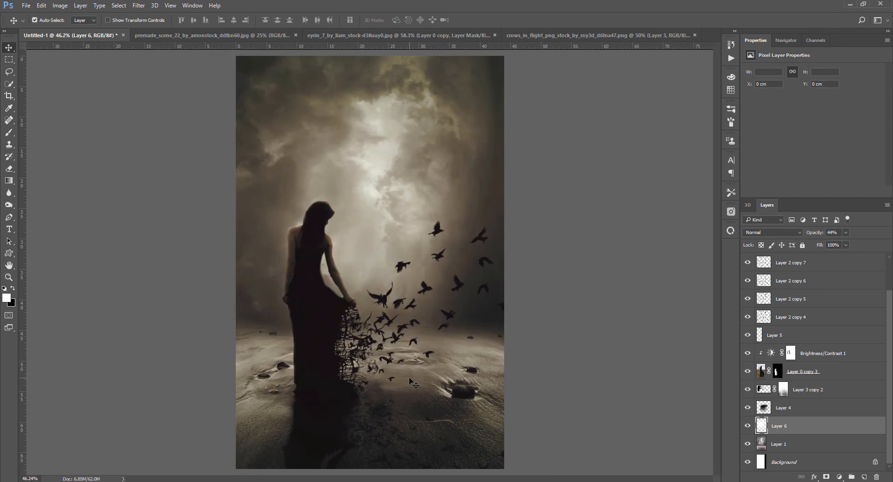
Set Layer 6's opacity to 51%
{"action": "scroll", "coordinate": [292, 253], "scroll_direction": "up", "scroll_amount": 1}
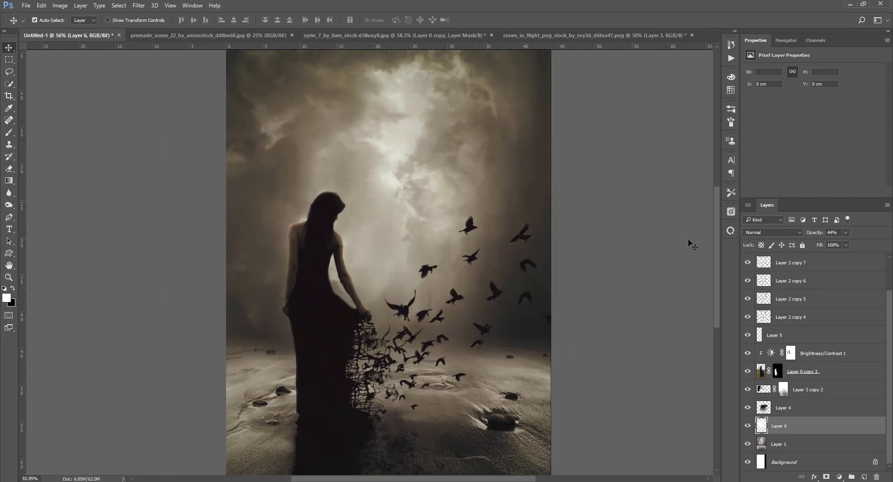
{"action": "scroll", "coordinate": [347, 362], "scroll_direction": "down", "scroll_amount": 1}
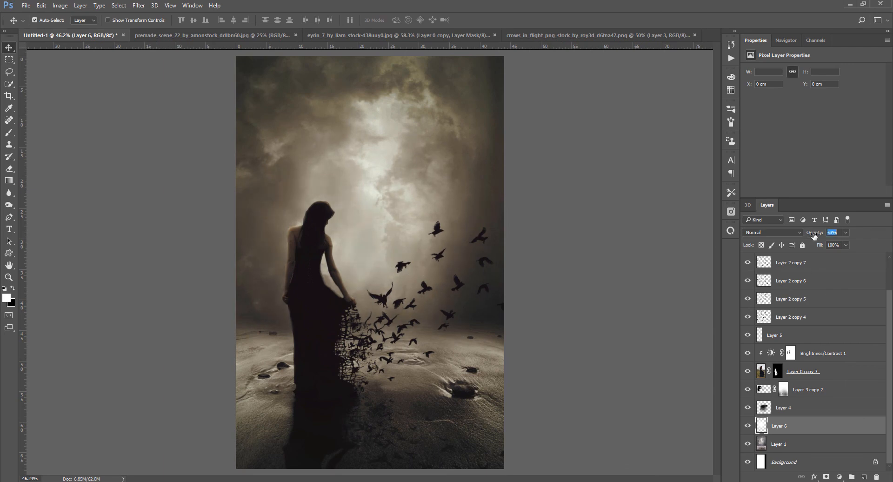
{"action": "scroll", "coordinate": [398, 359], "scroll_direction": "down", "scroll_amount": 1}
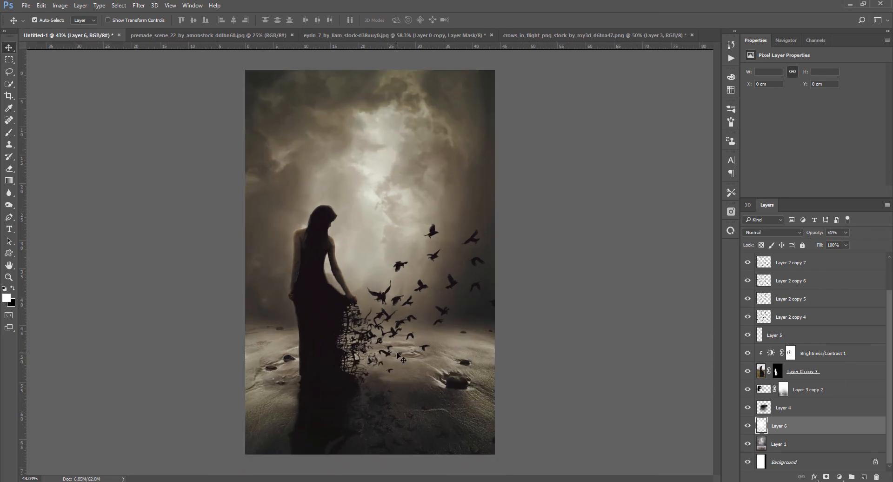
Add a new layer above Brightness/Contrast 1 and paint a soft white glow beside the woman at 30% brush opacity
{"action": "left_click", "coordinate": [836, 352]}
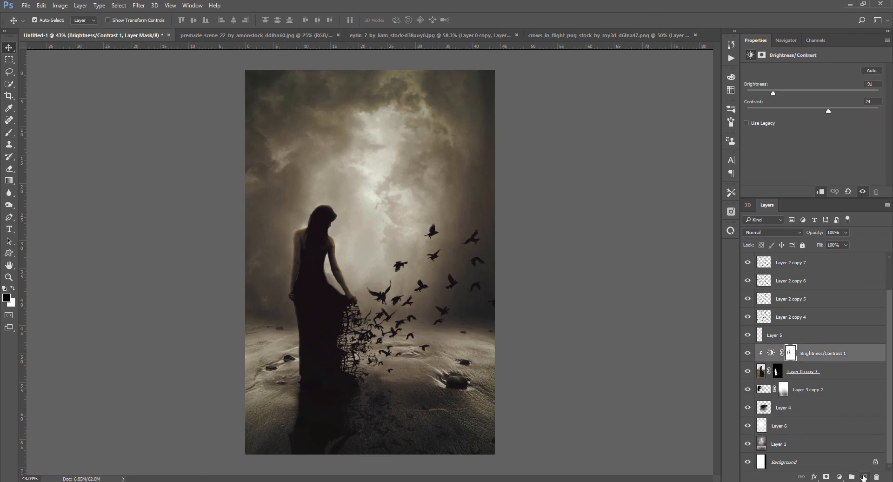
{"action": "left_click", "coordinate": [864, 476]}
{"action": "key", "text": "b"}
{"action": "mouse_move", "coordinate": [364, 269]}
{"action": "left_mouse_down"}
{"action": "mouse_move", "coordinate": [291, 274]}
{"action": "mouse_move", "coordinate": [357, 251]}
{"action": "left_mouse_up"}
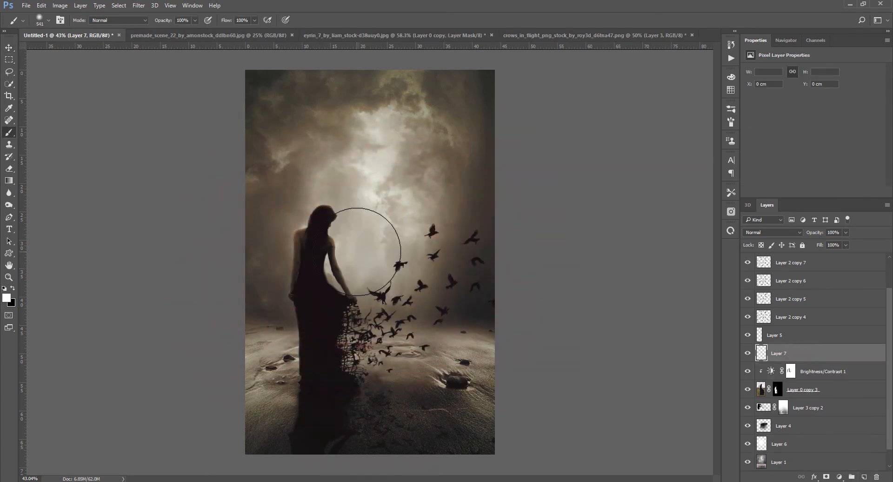
{"action": "scroll", "coordinate": [357, 253], "scroll_direction": "up", "scroll_amount": 2}
{"action": "key", "text": "3"}
{"action": "left_click", "coordinate": [361, 238]}
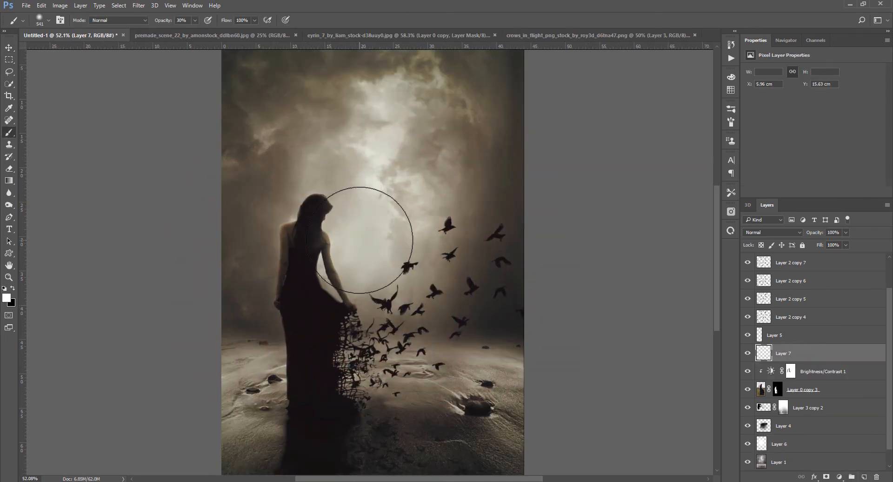
{"action": "scroll", "coordinate": [223, 301], "scroll_direction": "down", "scroll_amount": 2}
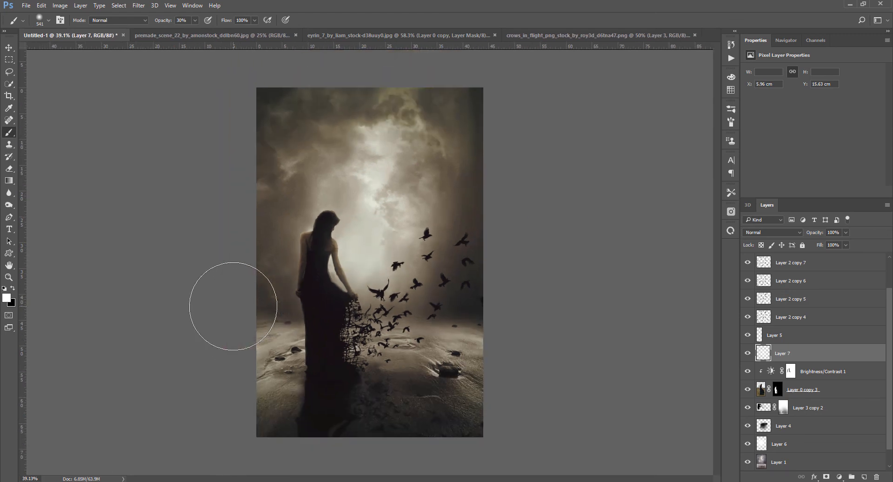
{"action": "key", "text": "v"}
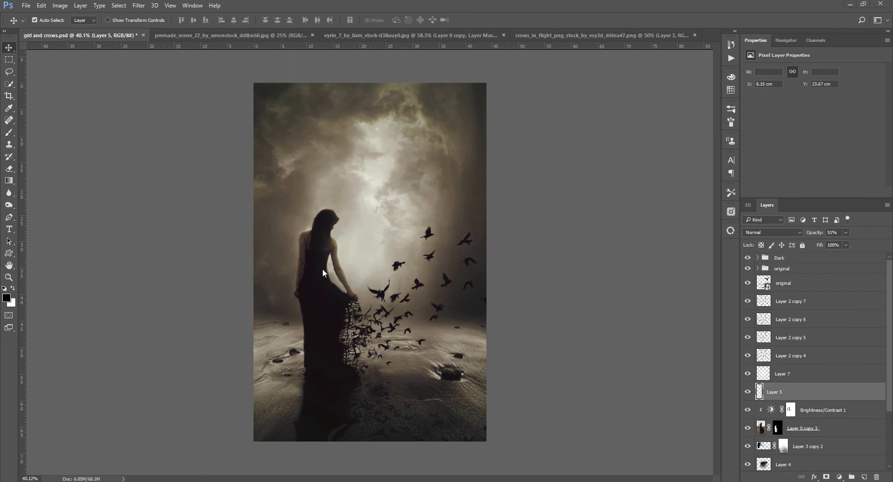
Add a new layer above Layer 5 and paint black hair strands down the woman's back with the 256 px hair brush
{"action": "left_click", "coordinate": [866, 478]}
{"action": "key", "text": "b"}
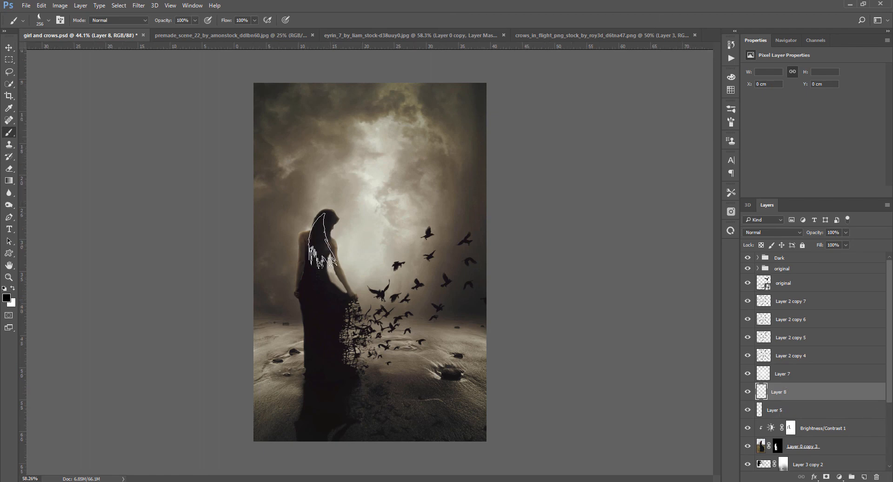
{"action": "scroll", "coordinate": [324, 241], "scroll_direction": "up", "scroll_amount": 10}
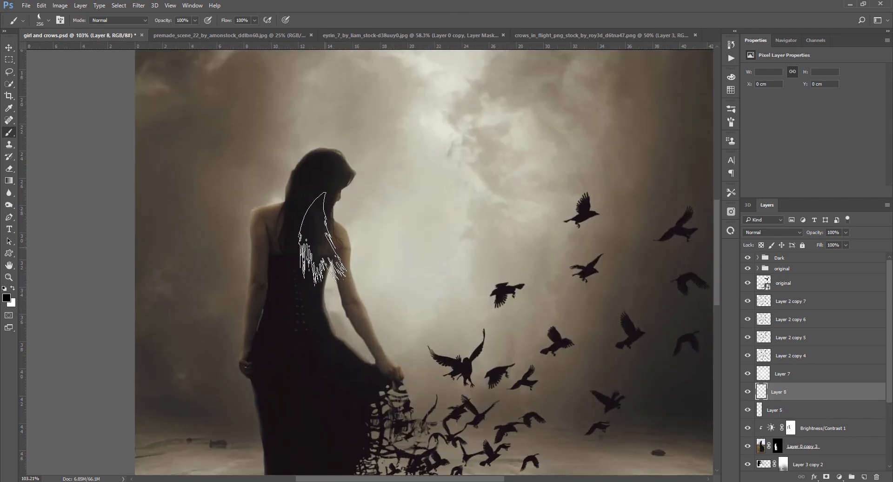
{"action": "scroll", "coordinate": [322, 240], "scroll_direction": "down", "scroll_amount": 9}
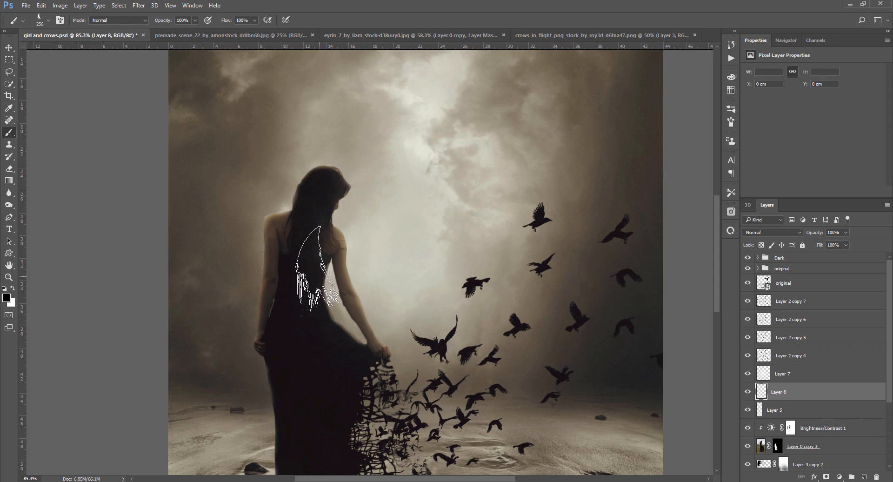
{"action": "mouse_move", "coordinate": [318, 267]}
{"action": "left_mouse_down"}
{"action": "mouse_move", "coordinate": [301, 354]}
{"action": "mouse_move", "coordinate": [311, 233]}
{"action": "left_mouse_up"}
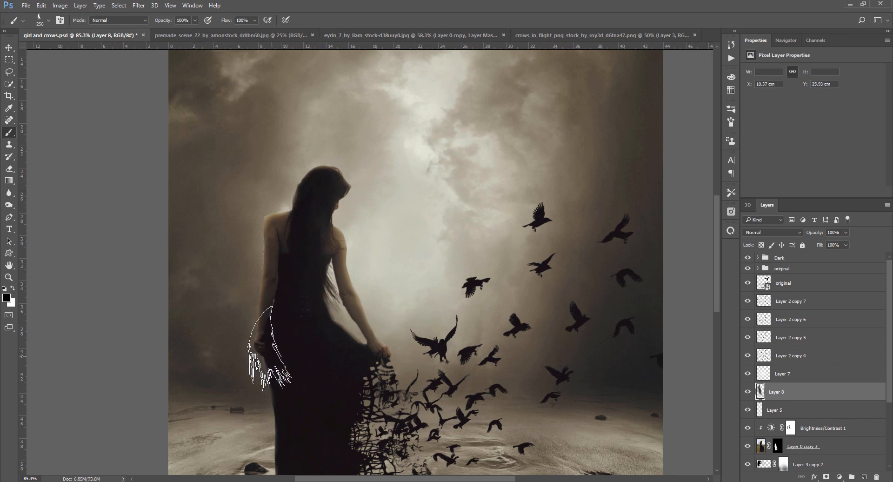
{"action": "scroll", "coordinate": [269, 348], "scroll_direction": "down", "scroll_amount": 3}
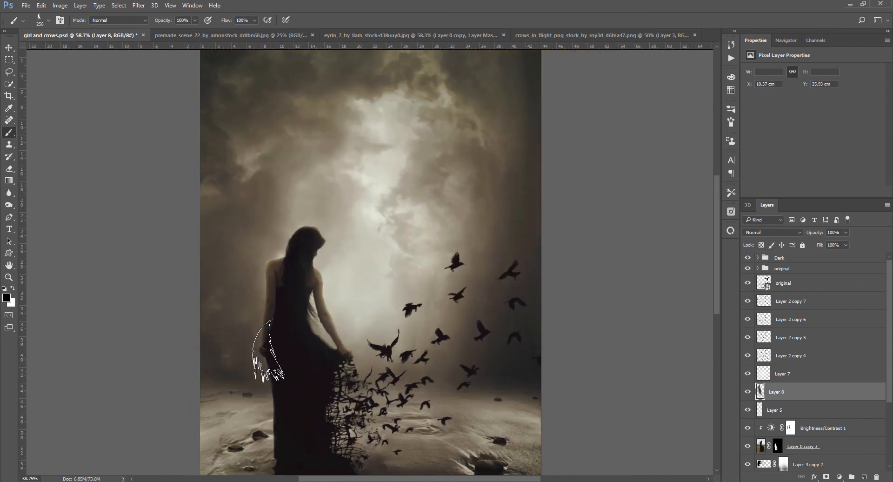
{"action": "scroll", "coordinate": [267, 351], "scroll_direction": "up", "scroll_amount": 2}
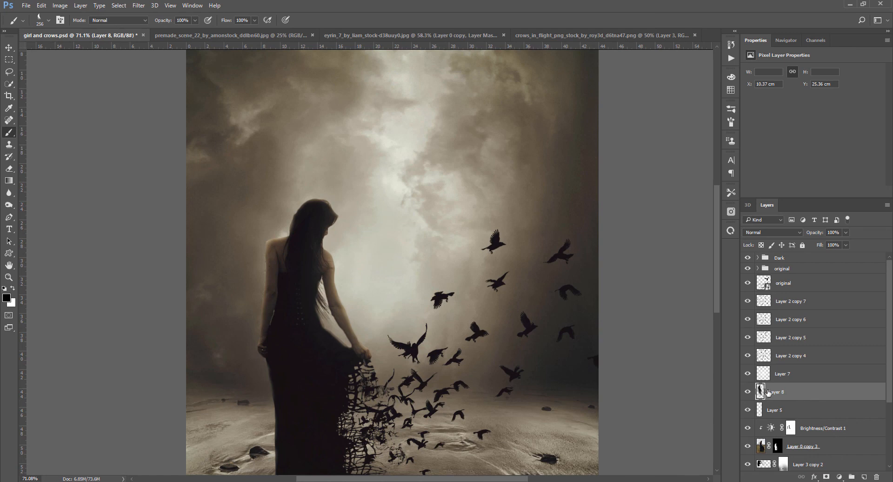
Erase the excess painted hair around the woman's head and shoulder on Layer 8 with a 110 px eraser
{"action": "key", "text": "e"}
{"action": "scroll", "coordinate": [296, 238], "scroll_direction": "up", "scroll_amount": 3}
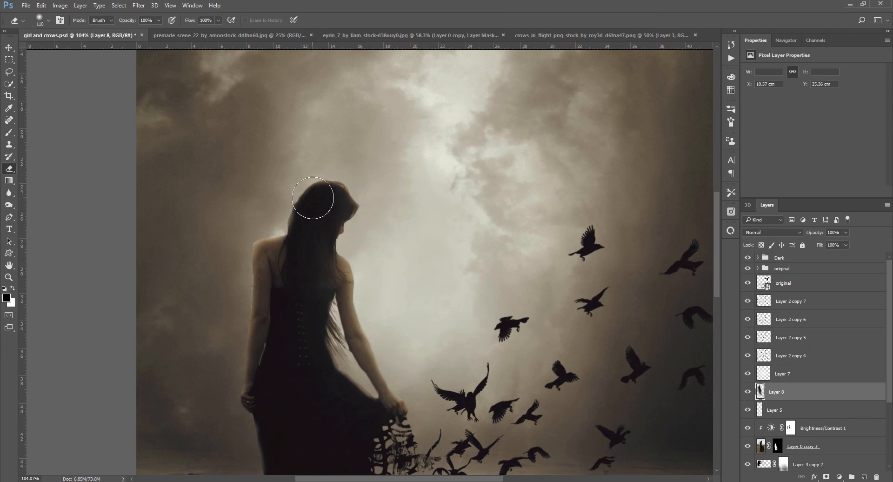
{"action": "mouse_move", "coordinate": [312, 198]}
{"action": "left_mouse_down"}
{"action": "mouse_move", "coordinate": [278, 358]}
{"action": "mouse_move", "coordinate": [290, 308]}
{"action": "mouse_move", "coordinate": [289, 341]}
{"action": "mouse_move", "coordinate": [297, 312]}
{"action": "mouse_move", "coordinate": [289, 255]}
{"action": "left_mouse_up"}
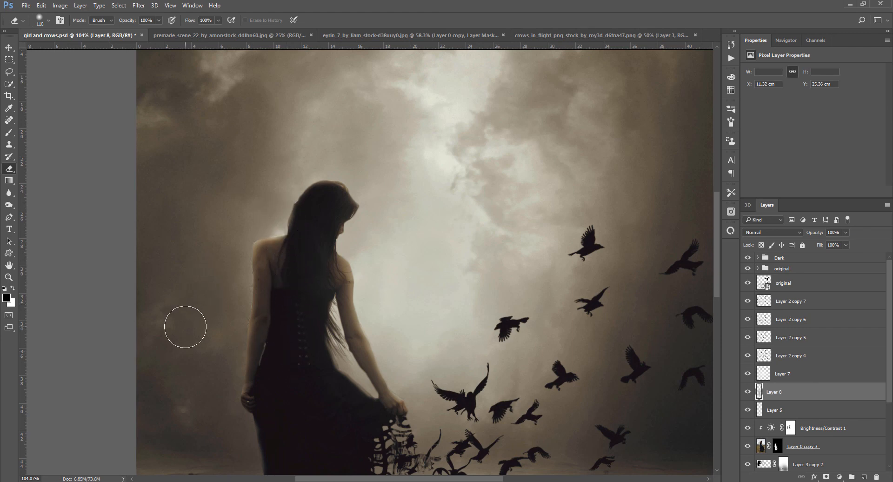
{"action": "scroll", "coordinate": [185, 326], "scroll_direction": "down", "scroll_amount": 2}
{"action": "scroll", "coordinate": [301, 257], "scroll_direction": "down", "scroll_amount": 2}
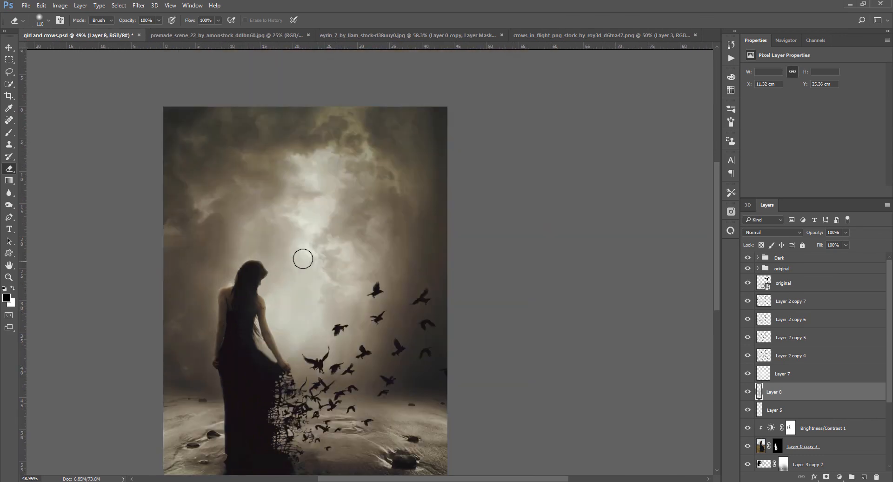
{"action": "scroll", "coordinate": [312, 241], "scroll_direction": "up", "scroll_amount": 1}
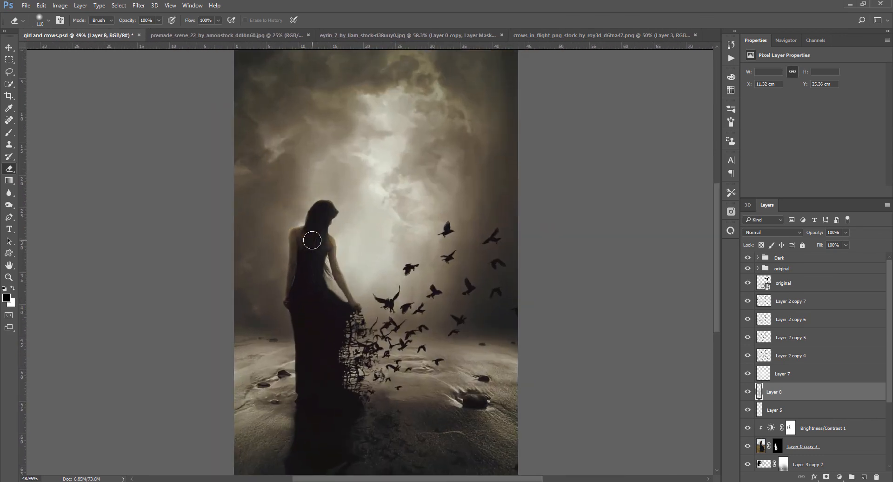
Paint more black hair over the woman's back on Layer 8 and erase the parts that spill outside the hair
{"action": "key", "text": "b"}
{"action": "scroll", "coordinate": [304, 251], "scroll_direction": "up", "scroll_amount": 1}
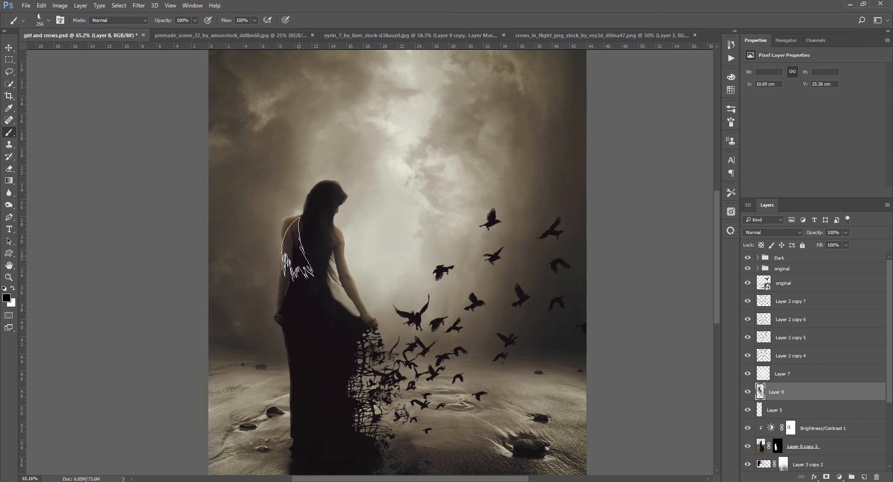
{"action": "key", "text": "e"}
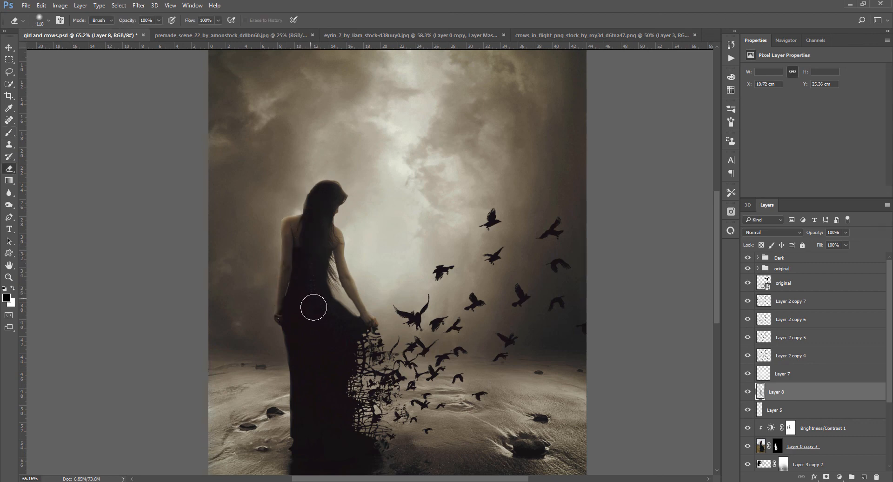
{"action": "scroll", "coordinate": [319, 338], "scroll_direction": "up", "scroll_amount": 1}
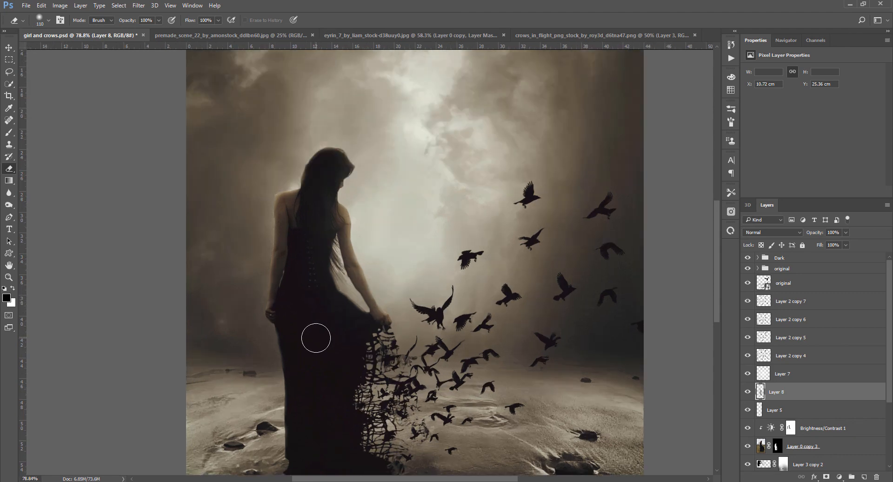
{"action": "key", "text": "v"}
{"action": "scroll", "coordinate": [367, 197], "scroll_direction": "down", "scroll_amount": 2}
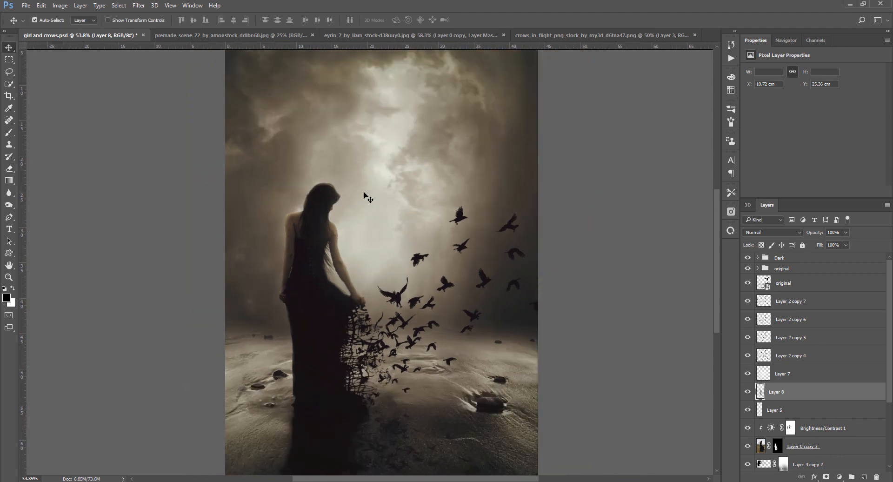
{"action": "scroll", "coordinate": [367, 198], "scroll_direction": "down", "scroll_amount": 1}
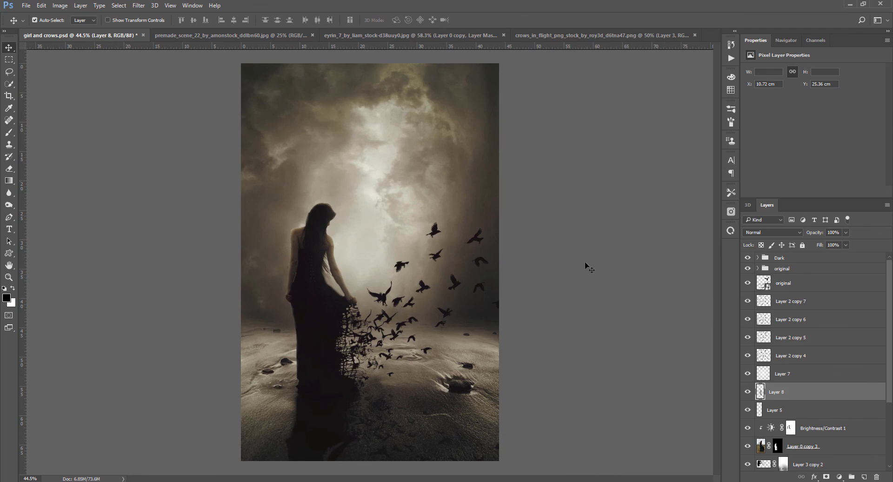
Add a new layer above the Dark group and stamp the winged logo in white with the 647 px logo brush
{"action": "key", "text": "x"}
{"action": "left_click", "coordinate": [797, 258]}
{"action": "left_click", "coordinate": [864, 477]}
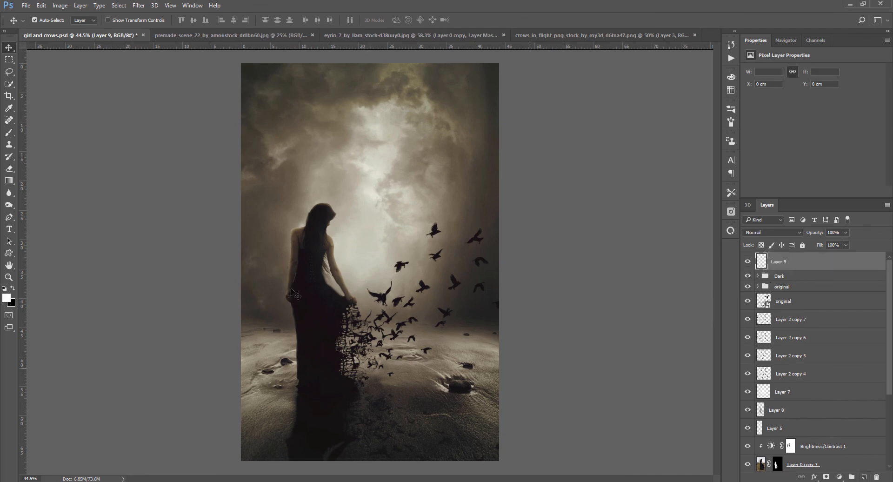
{"action": "key", "text": "b"}
{"action": "left_click", "coordinate": [380, 269]}
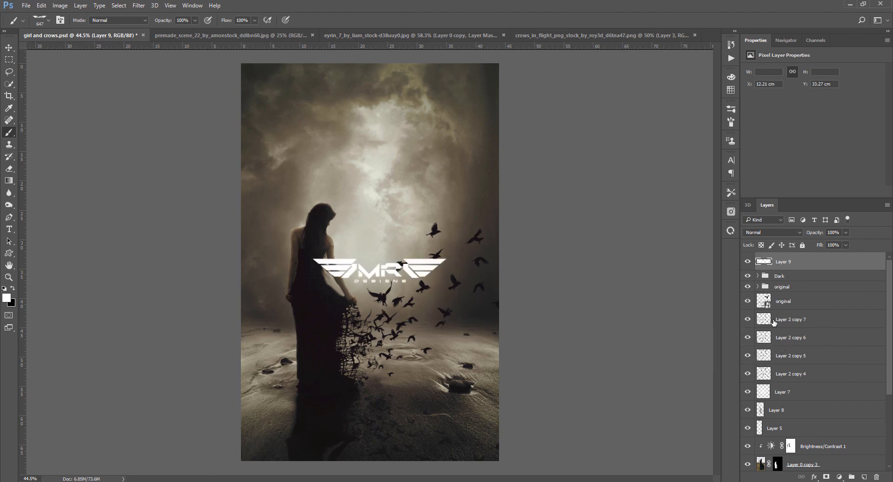
Add a Multiply drop shadow to the logo on Layer 9 and lower the shadow's opacity slightly
{"action": "double_click", "coordinate": [803, 265]}
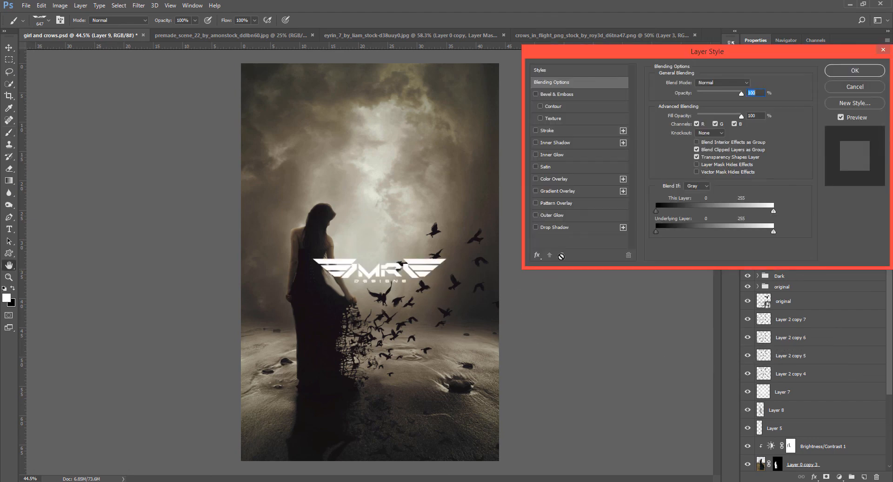
{"action": "left_click", "coordinate": [557, 227]}
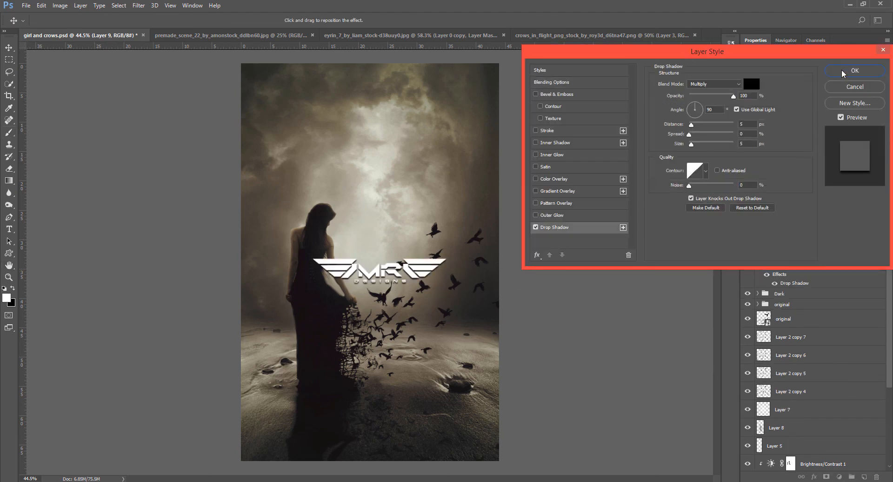
{"action": "left_click_drag", "start_coordinate": [733, 97], "coordinate": [724, 99]}
{"action": "left_click", "coordinate": [855, 72]}
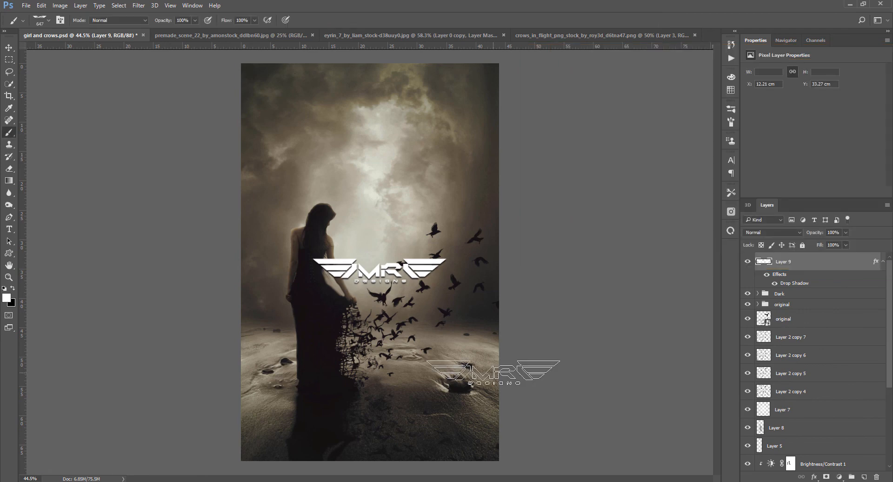
Scale the logo to about 14% and place it in the image's lower-right corner
{"action": "key", "text": "ctrl+t"}
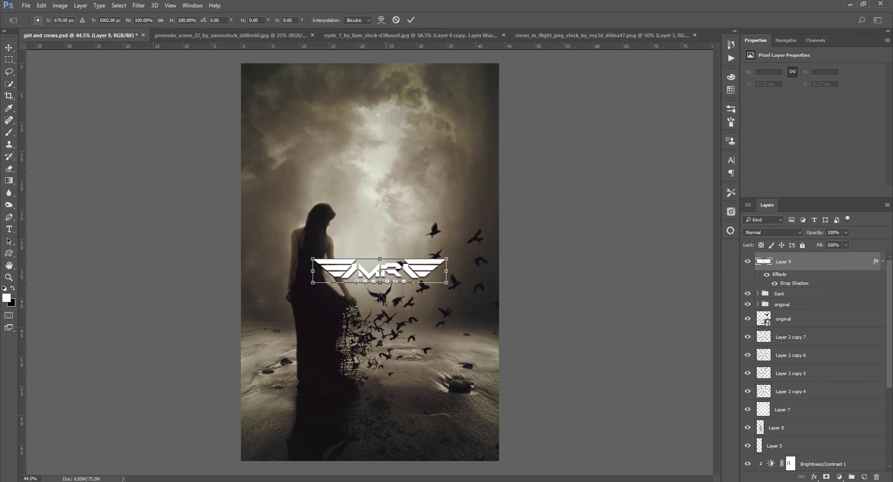
{"action": "left_click_drag", "start_coordinate": [309, 255], "coordinate": [485, 458]}
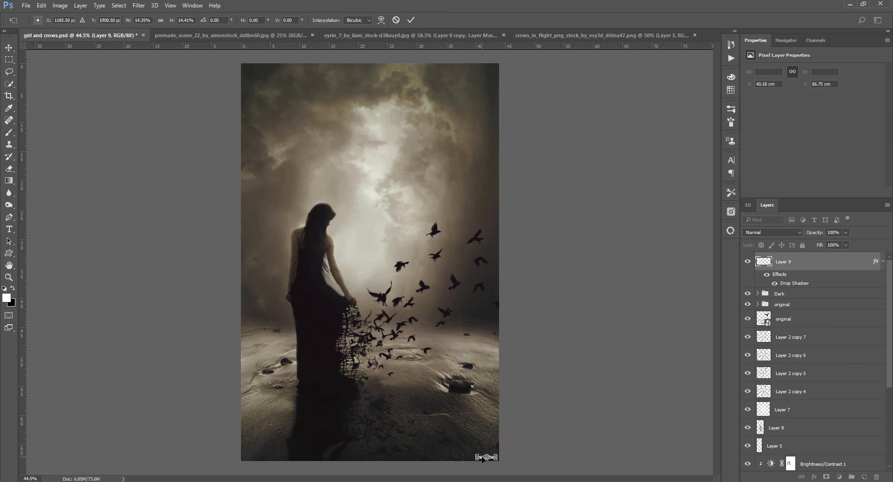
{"action": "key", "text": "Return"}
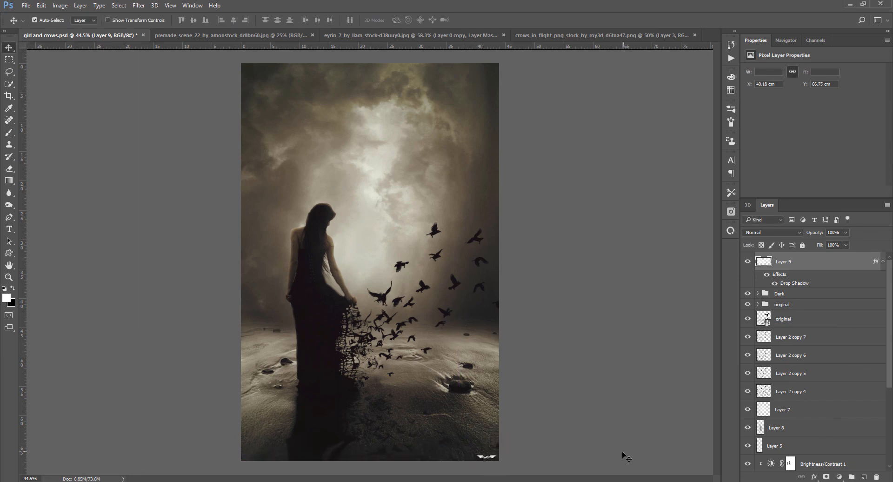
{"action": "scroll", "coordinate": [621, 453], "scroll_direction": "down", "scroll_amount": 1}
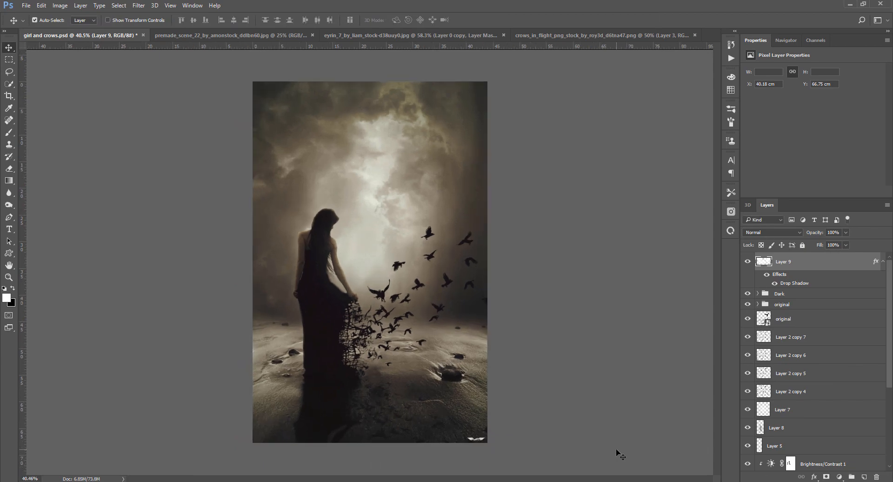
{"action": "scroll", "coordinate": [440, 342], "scroll_direction": "down", "scroll_amount": 1}
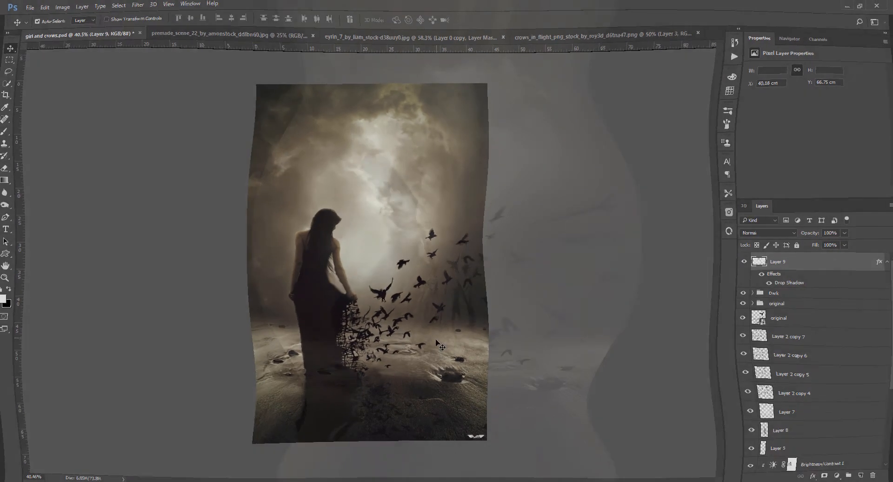